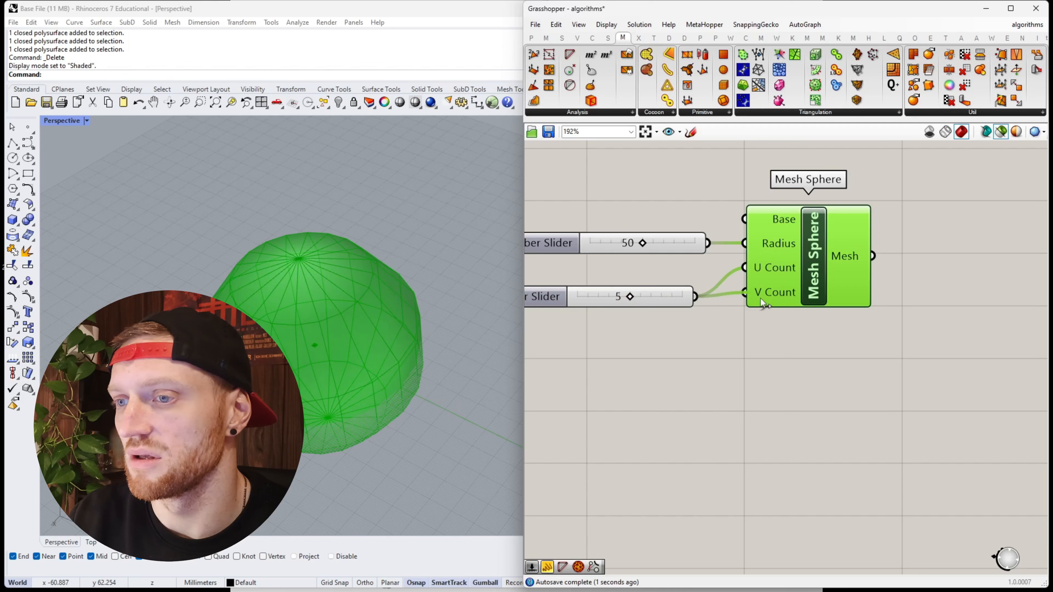
Step: Raise the maximum of the slider feeding U Count and V Count to 200 and set its value to 32
left_click_drag(760, 301, 759, 302)
left_click_drag(625, 297, 687, 296)
right_click(659, 304)
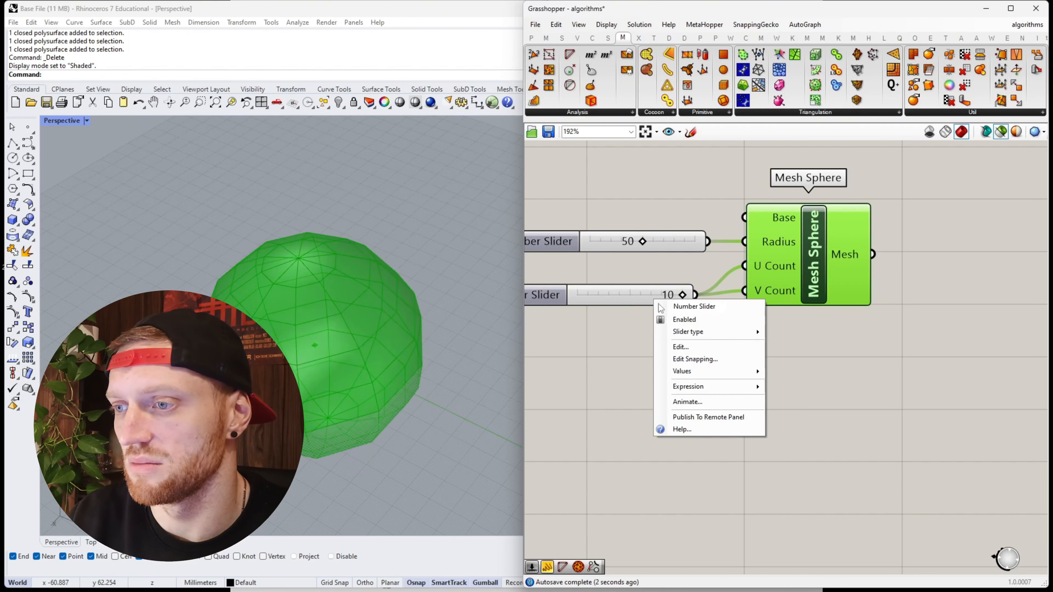
left_click(695, 343)
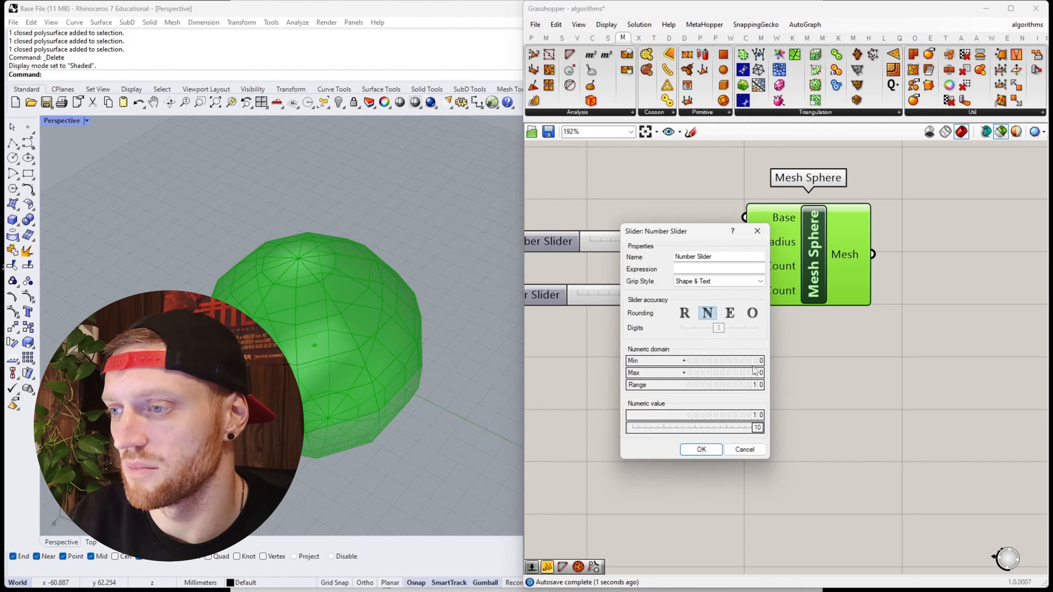
scroll(754, 370, "up", 16)
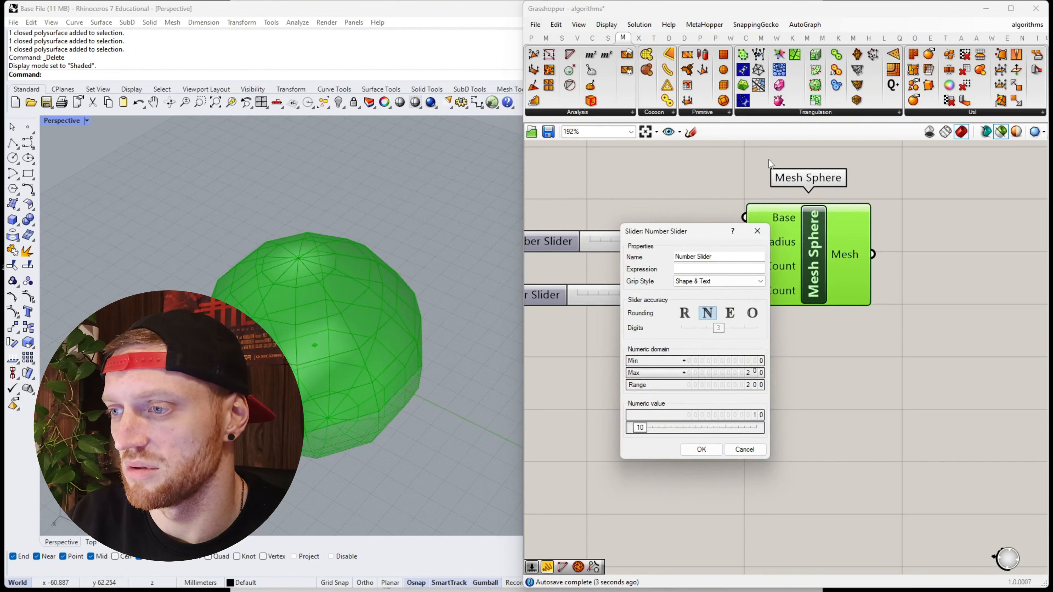
left_click(700, 449)
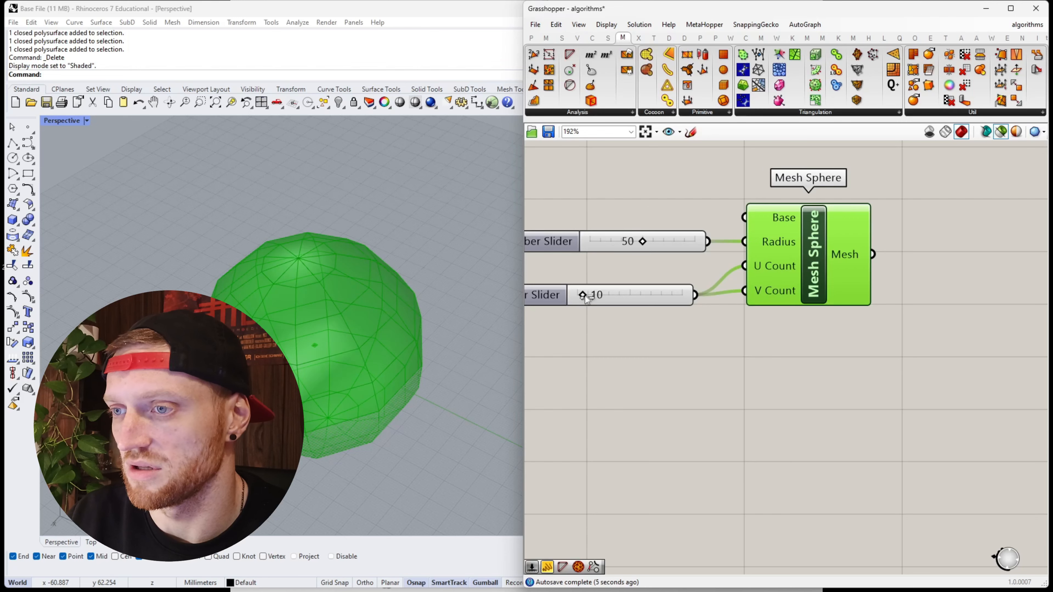
mouse_move(584, 295)
left_mouse_down()
mouse_move(613, 293)
mouse_move(596, 293)
left_mouse_up()
left_click(664, 360)
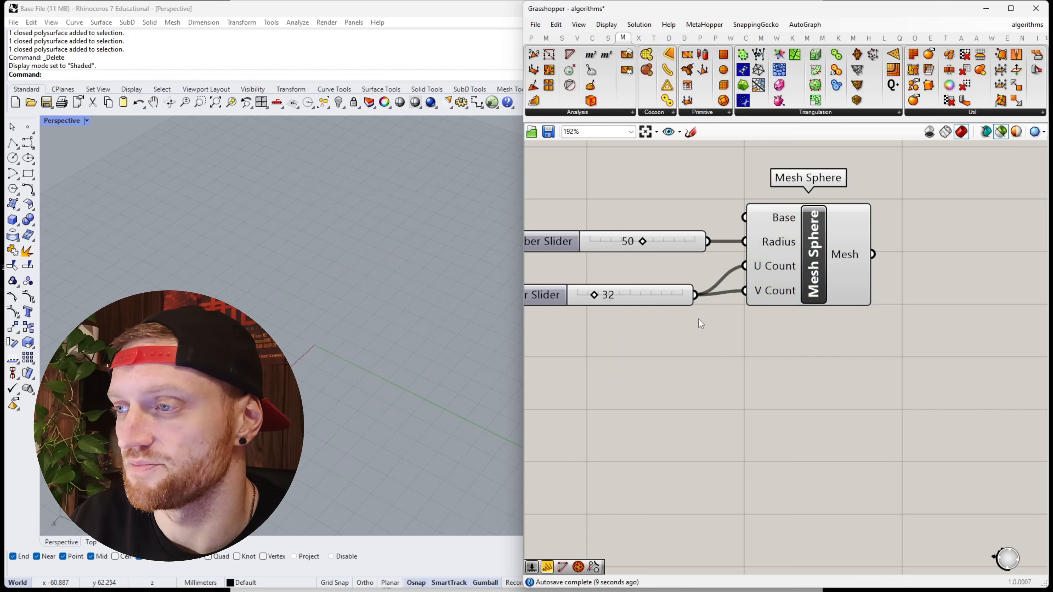
Step: Add a Maze component beside Mesh Sphere and connect the sphere's Mesh output to the Maze's Mesh input
left_click(818, 253)
right_click_drag(796, 385, 665, 416)
double_click(801, 313)
type("maze")
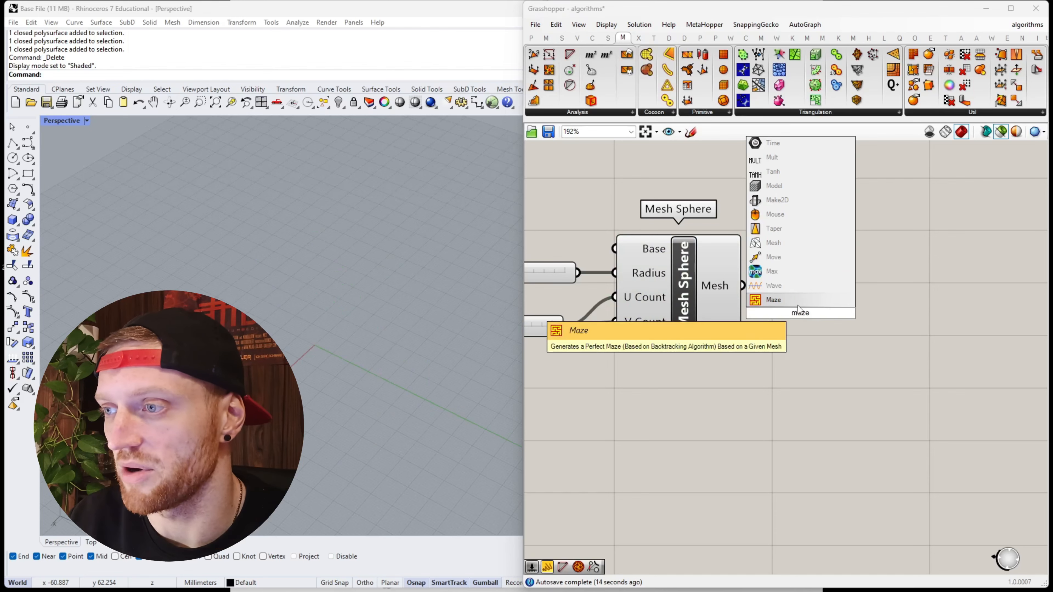
key("Return")
left_click_drag(798, 309, 883, 305)
left_click(716, 284)
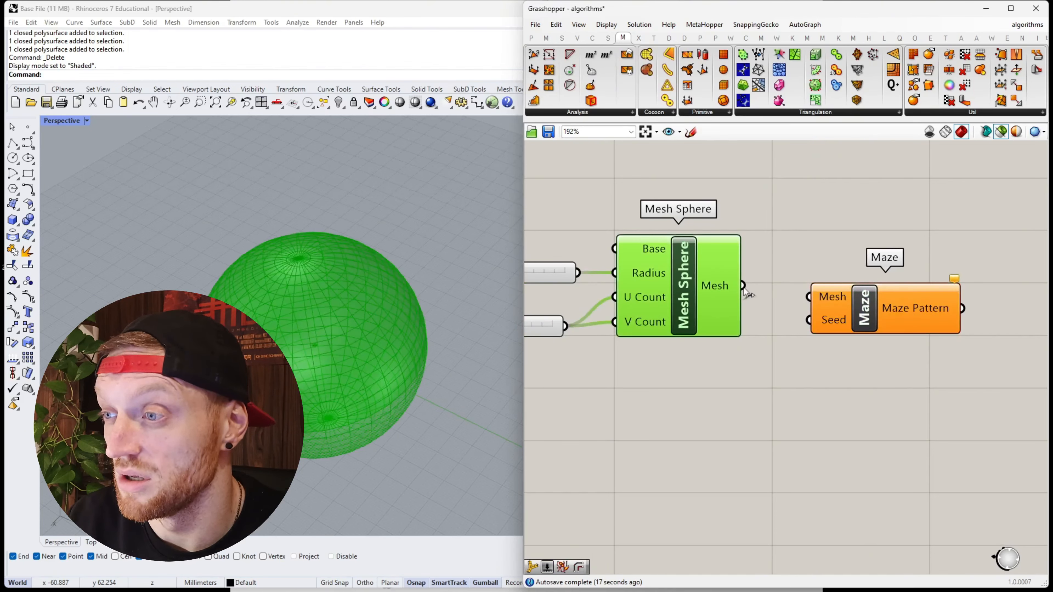
left_click_drag(743, 286, 862, 301)
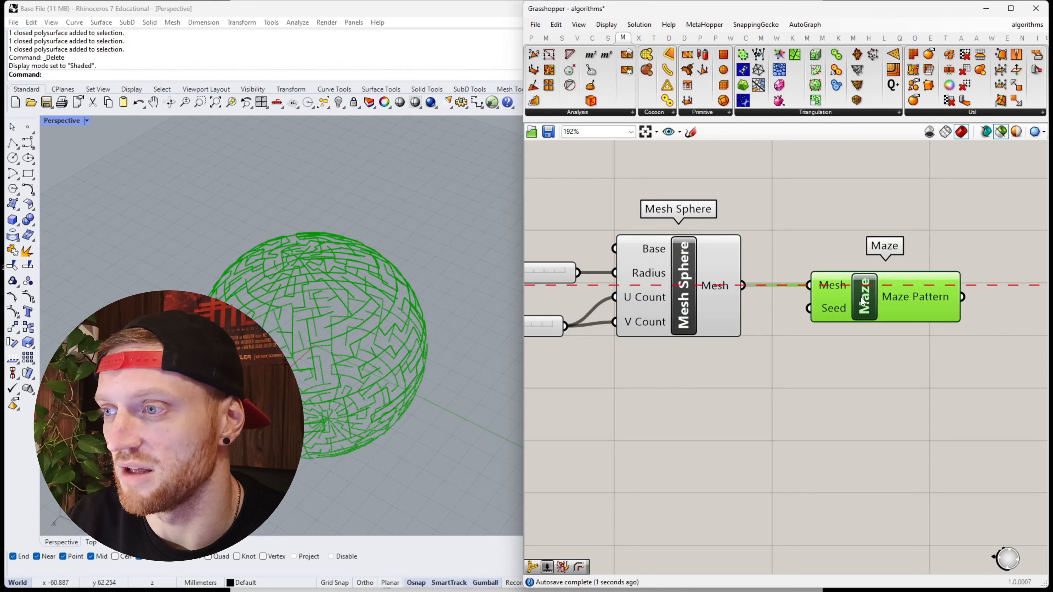
Step: Set the shared U Count and V Count slider to 66 and inspect the maze pattern on the sphere
right_click_drag(318, 326, 311, 287)
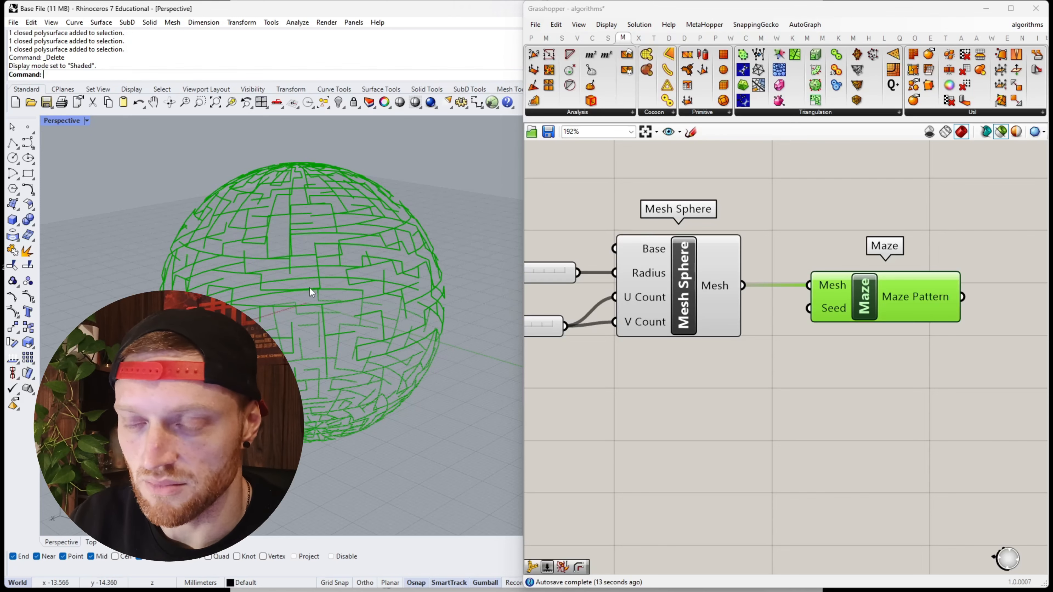
right_click_drag(627, 303, 763, 306)
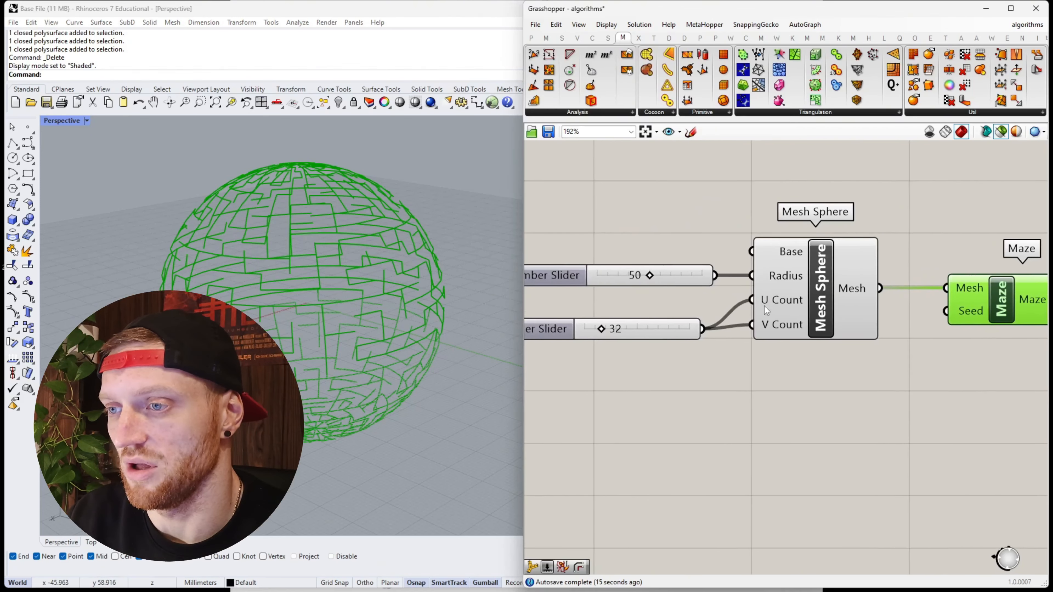
left_click_drag(604, 326, 620, 327)
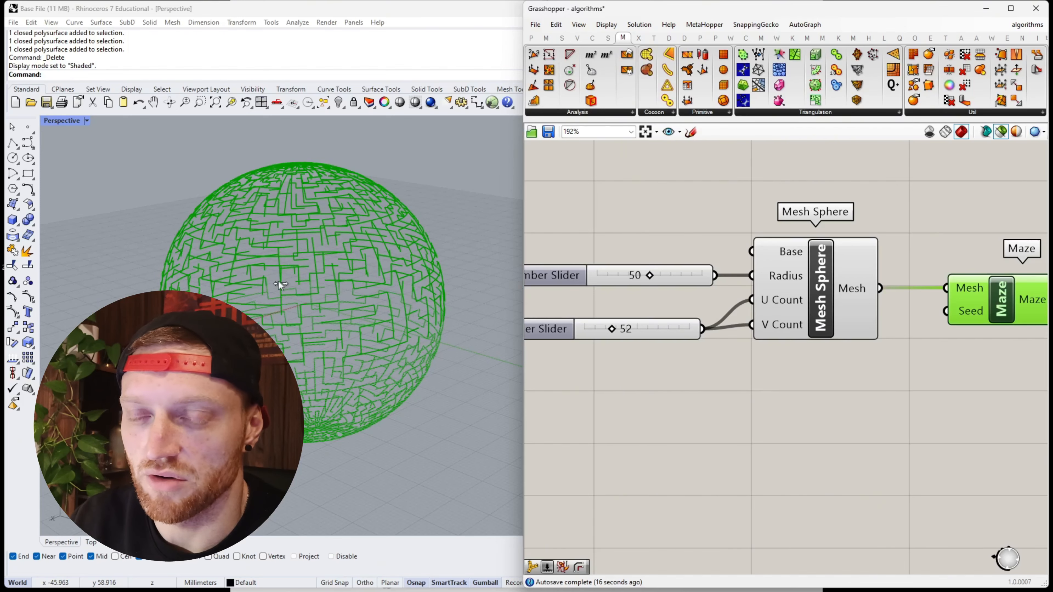
mouse_move(289, 256)
right_mouse_down()
mouse_move(409, 157)
mouse_move(390, 146)
mouse_move(282, 169)
mouse_move(297, 269)
right_mouse_up()
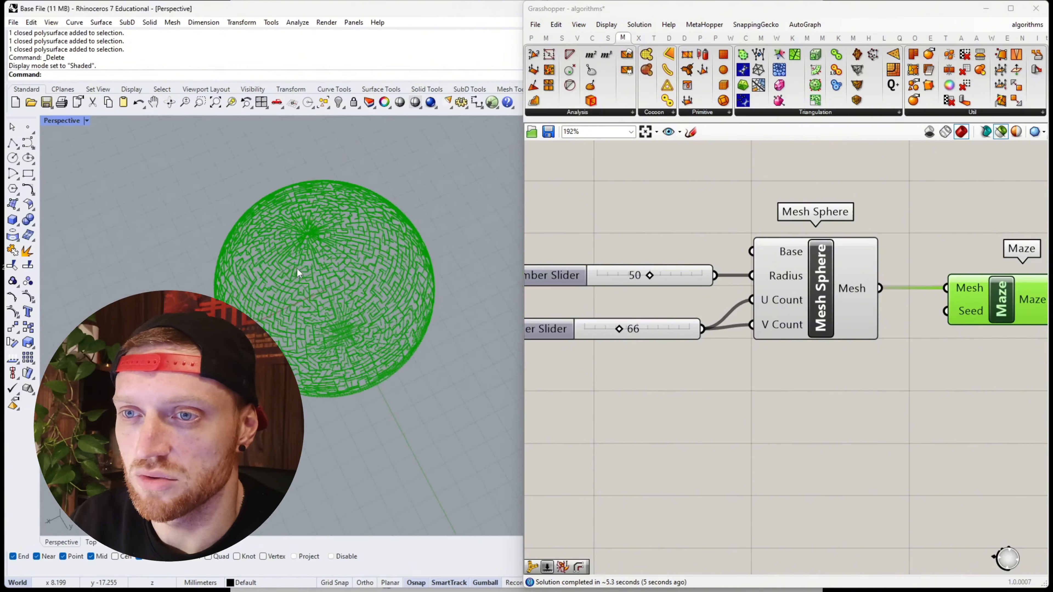
scroll(307, 238, "up", 5)
scroll(294, 222, "down", 5)
right_click_drag(299, 230, 310, 191)
Step: Connect a temporary panel to the Maze Pattern output, enlarge it to read the data, and delete it
right_click_drag(828, 431, 686, 420)
double_click(894, 383)
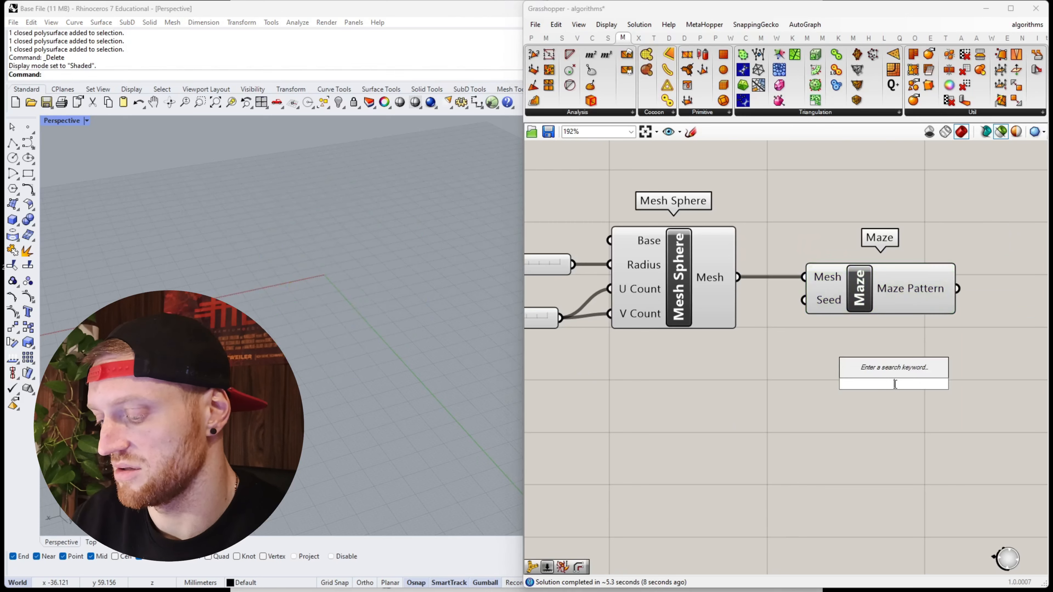
type("//")
key("Return")
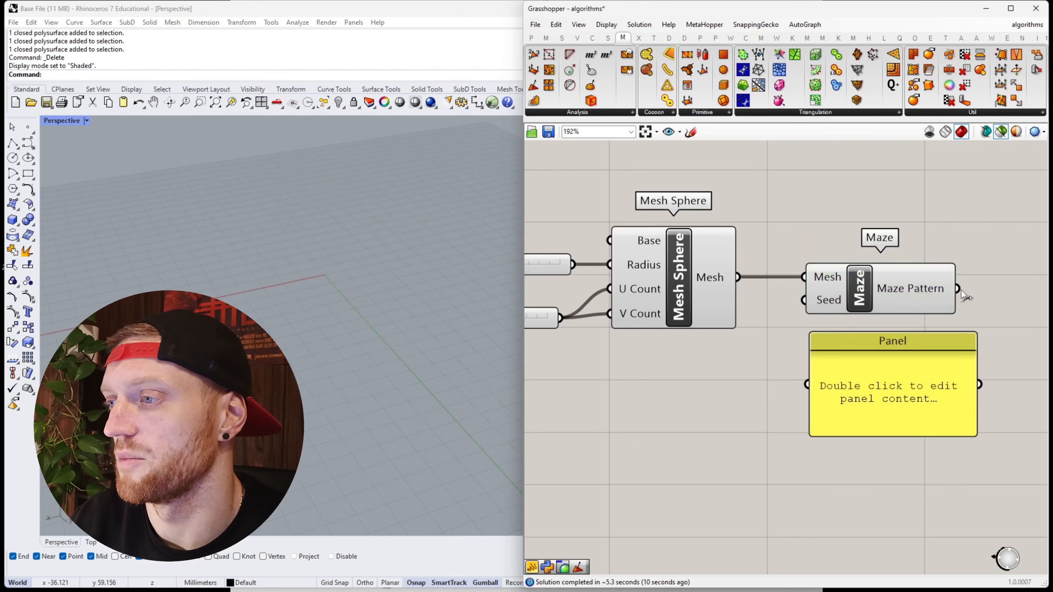
left_click_drag(957, 289, 807, 384)
right_click_drag(949, 414, 860, 410)
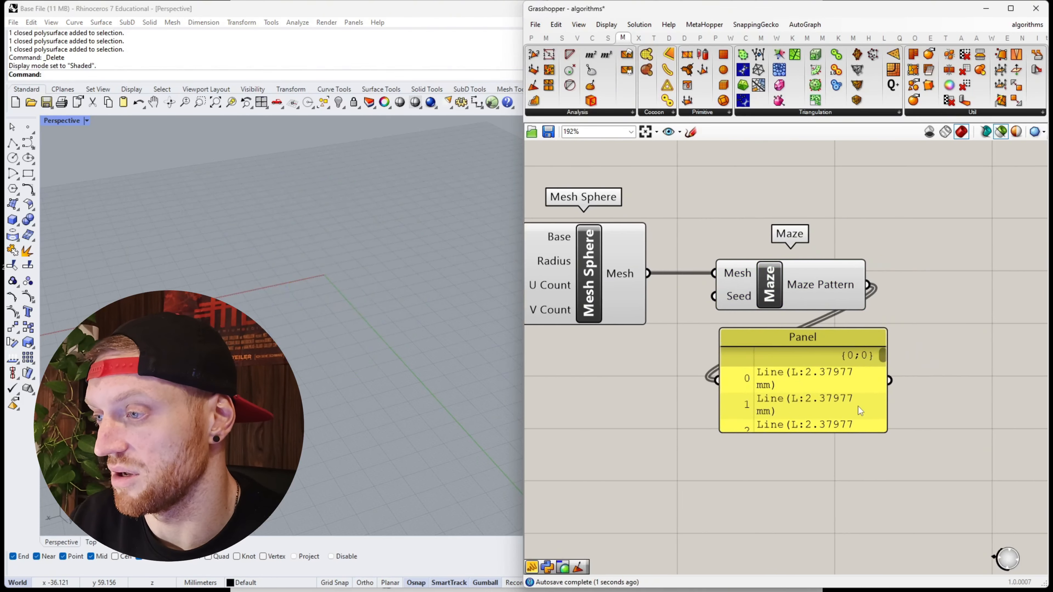
left_click_drag(888, 433, 1017, 512)
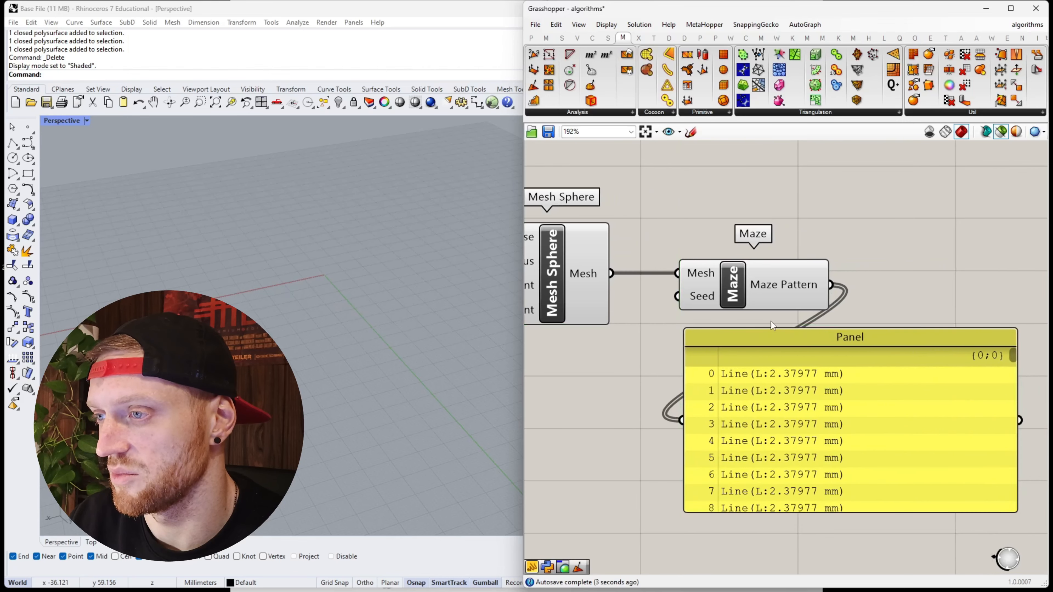
mouse_move(791, 290)
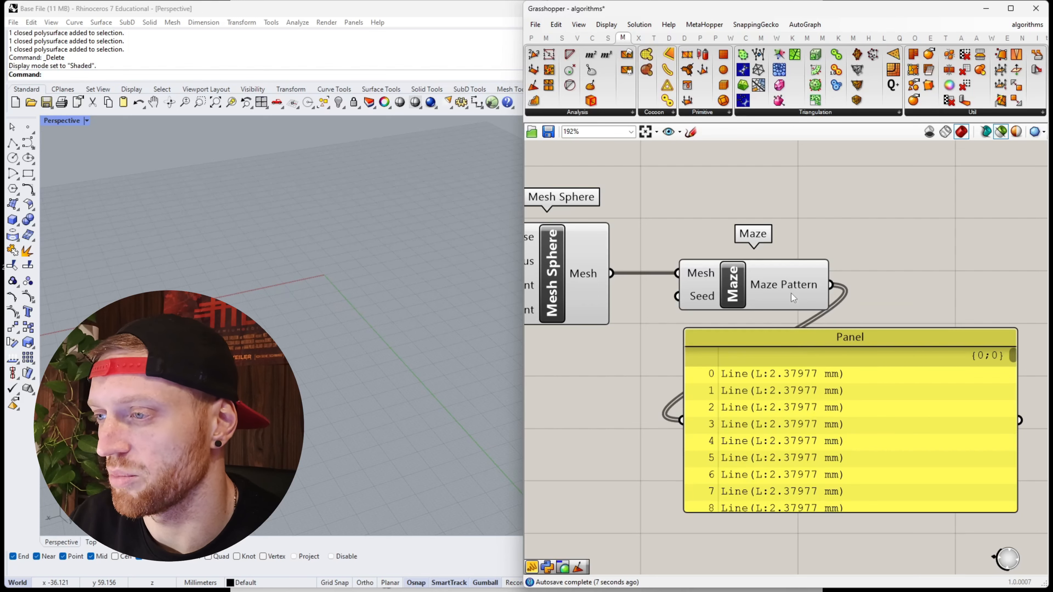
left_click(851, 343)
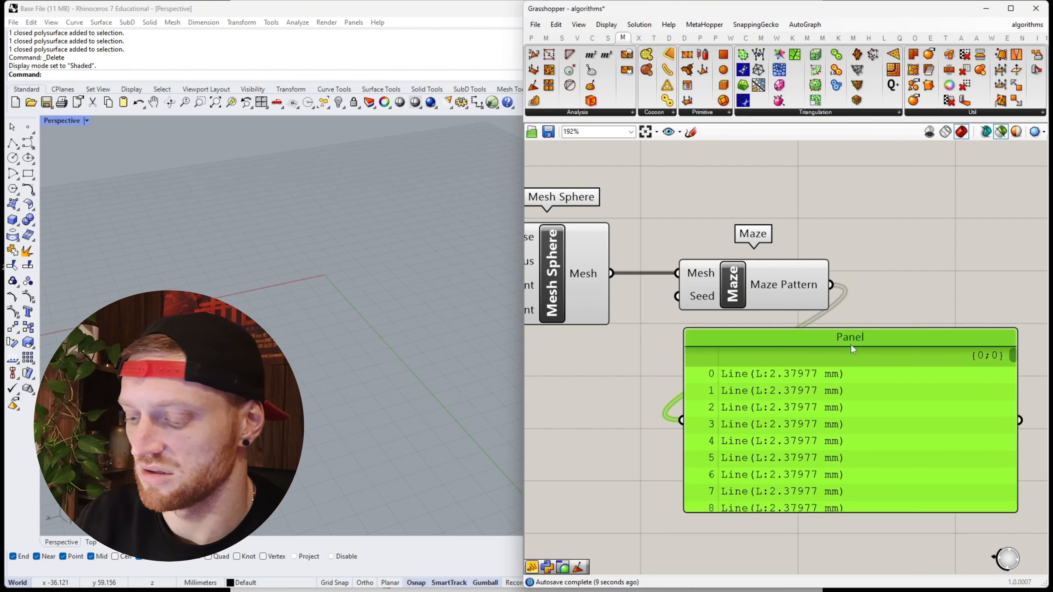
key("Delete")
scroll(783, 334, "down", 3)
scroll(791, 317, "up", 3)
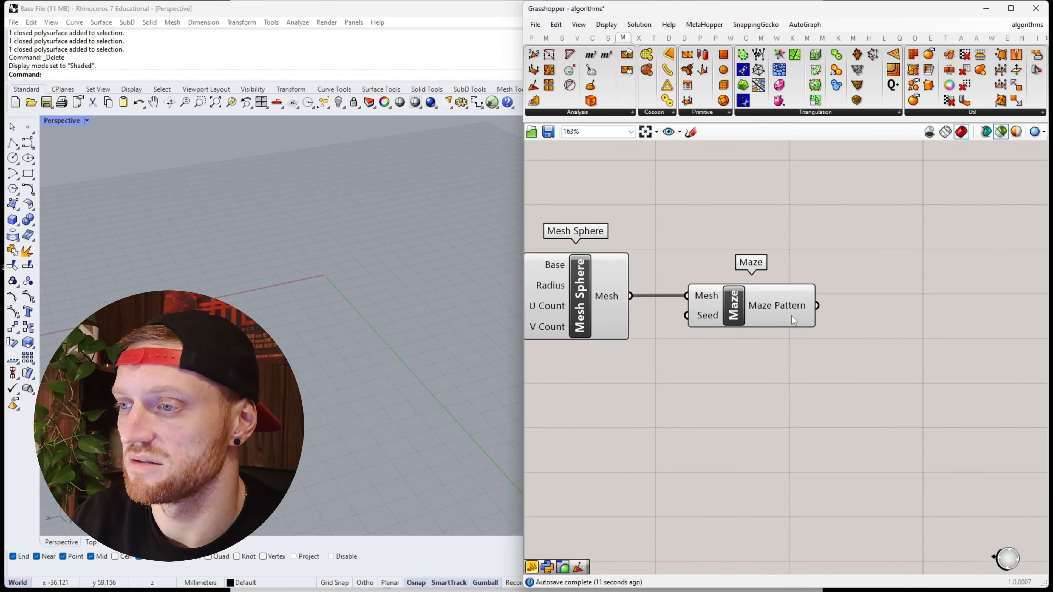
Step: Add a MultiPipe component after the Maze component and connect Maze Pattern to its Curves input
left_click(791, 317)
right_click_drag(671, 351, 734, 365)
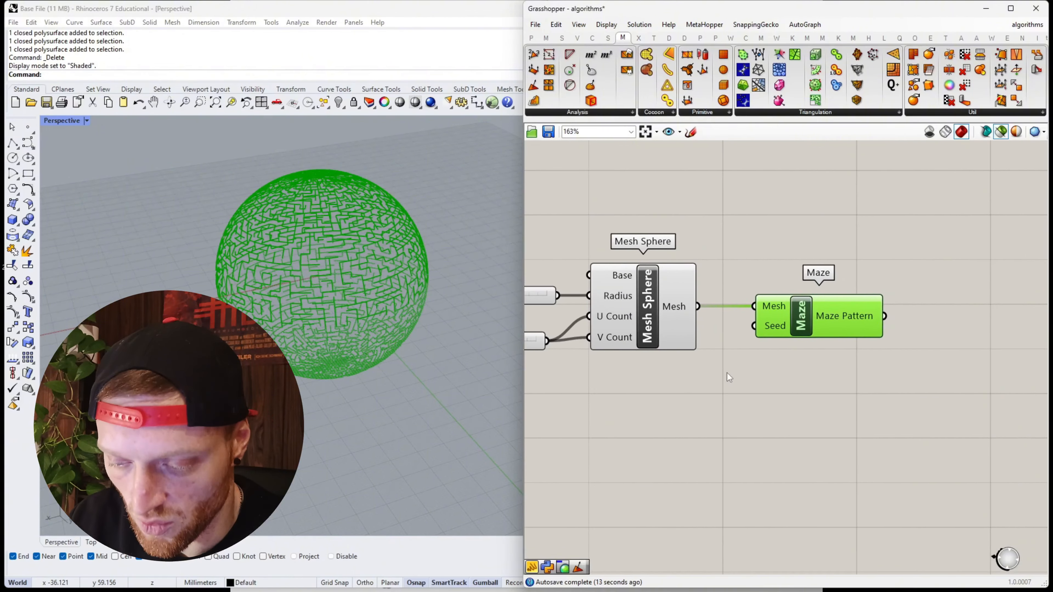
double_click(899, 330)
type("multi")
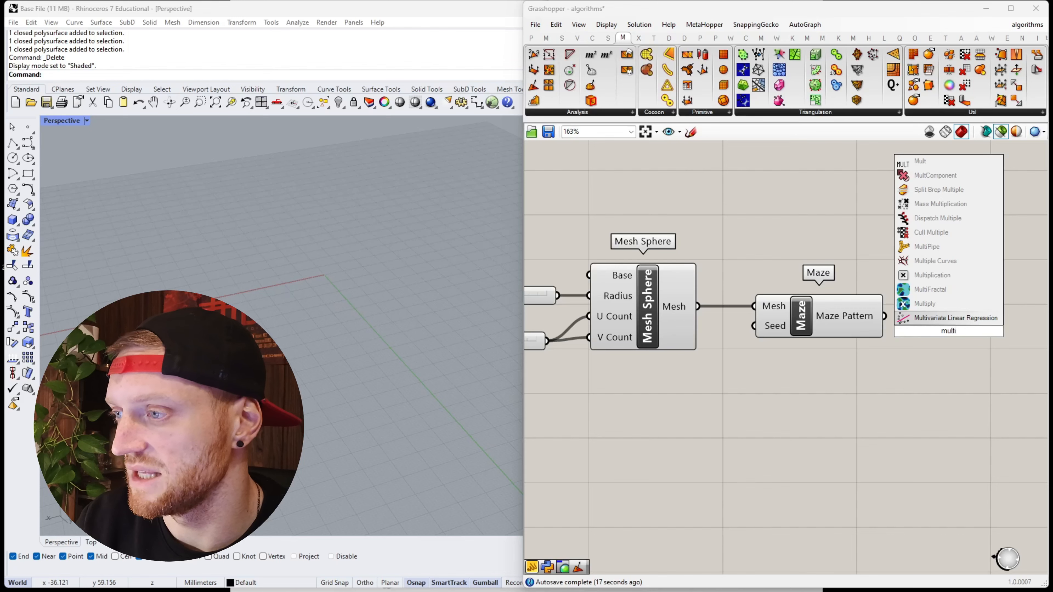
type("pipe")
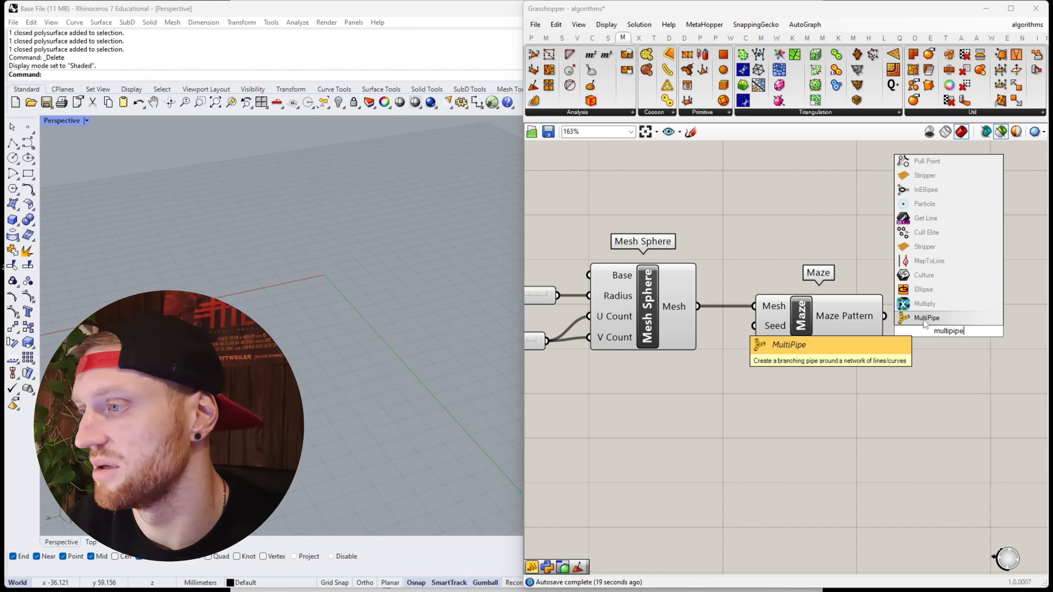
left_click(922, 320)
right_click_drag(935, 337, 800, 337)
left_click_drag(800, 337, 912, 401)
left_click_drag(739, 320, 875, 333)
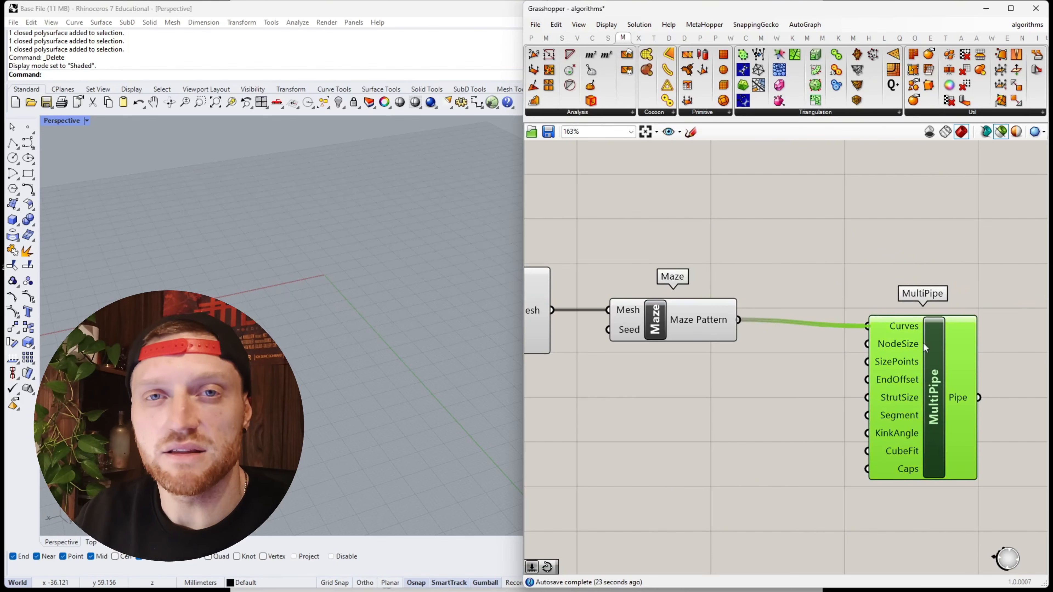
Step: Inspect the piped maze on the sphere up close and set MultiPipe's Caps option to Round
scroll(303, 240, "up", 10)
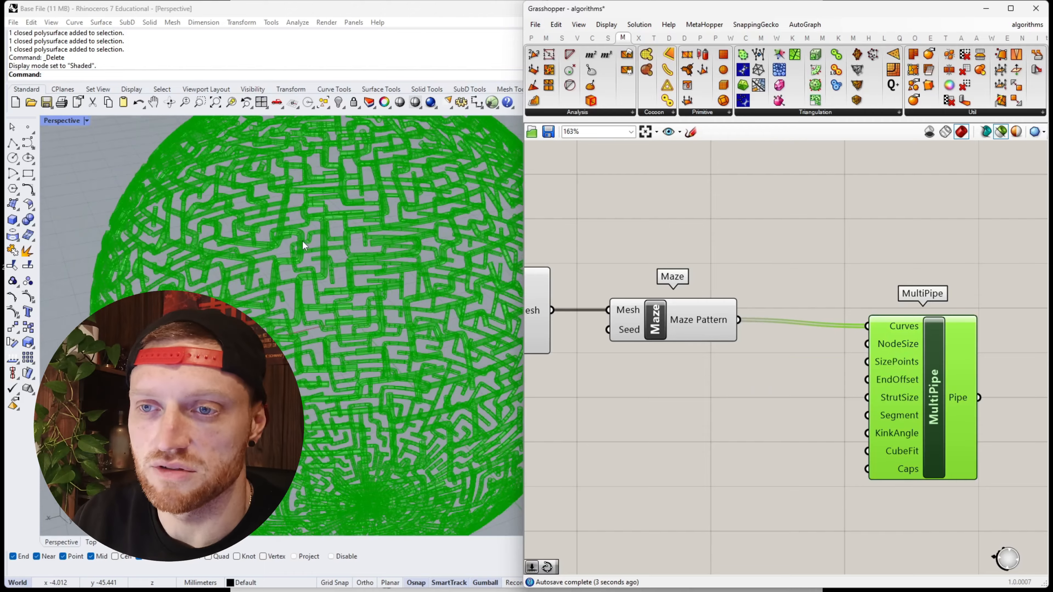
scroll(300, 279, "up", 8)
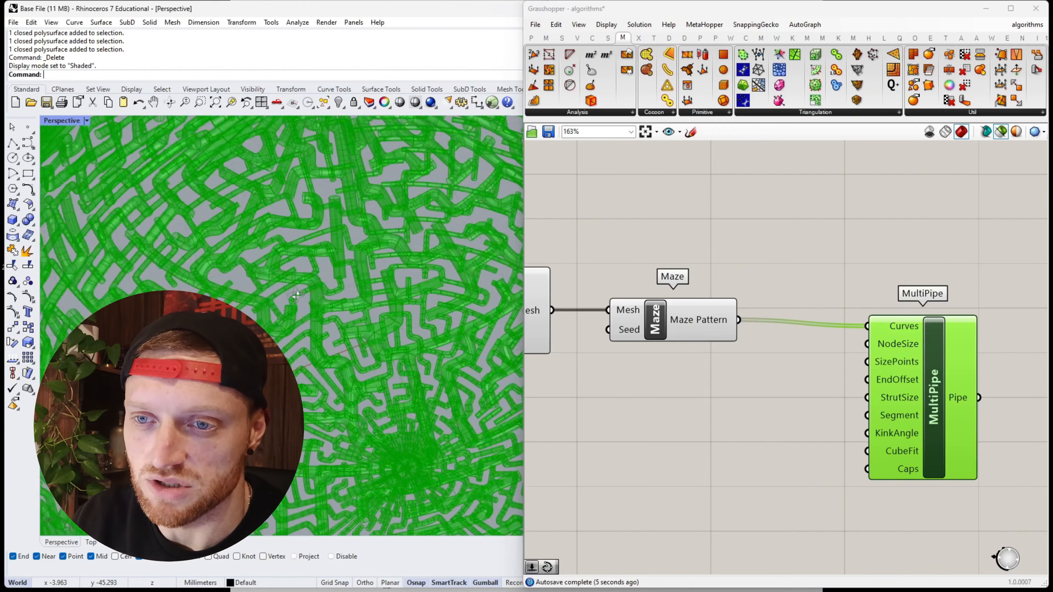
right_click_drag(357, 236, 266, 255)
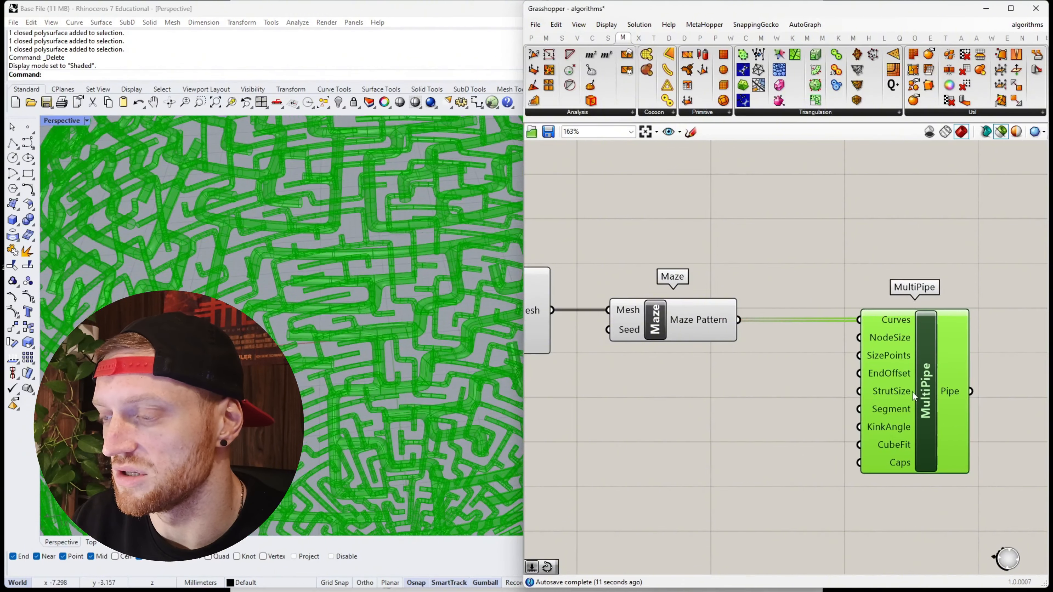
scroll(914, 396, "up", 3)
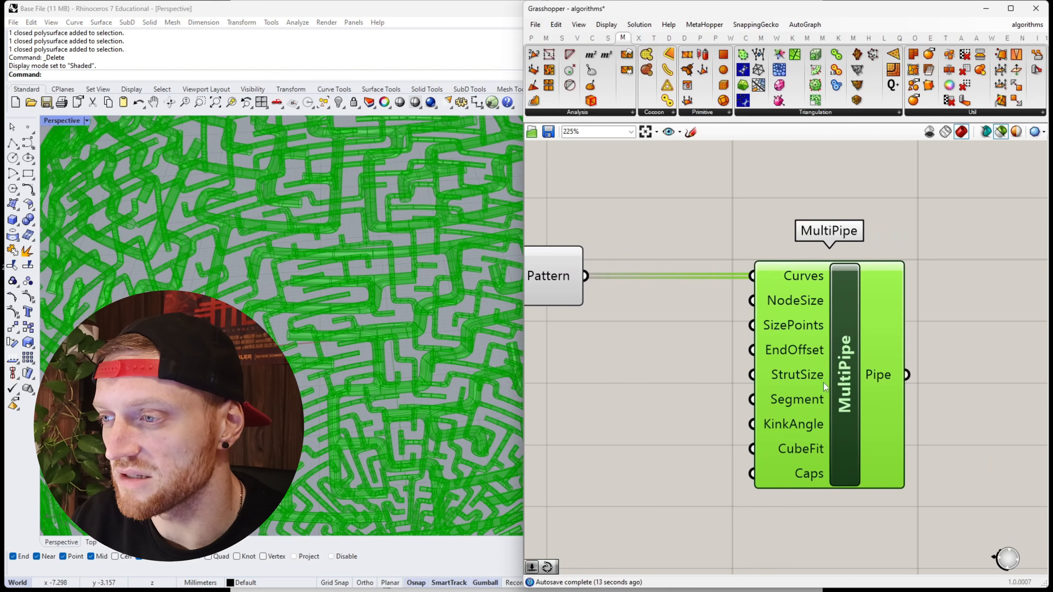
scroll(373, 328, "down", 6)
scroll(384, 331, "up", 4)
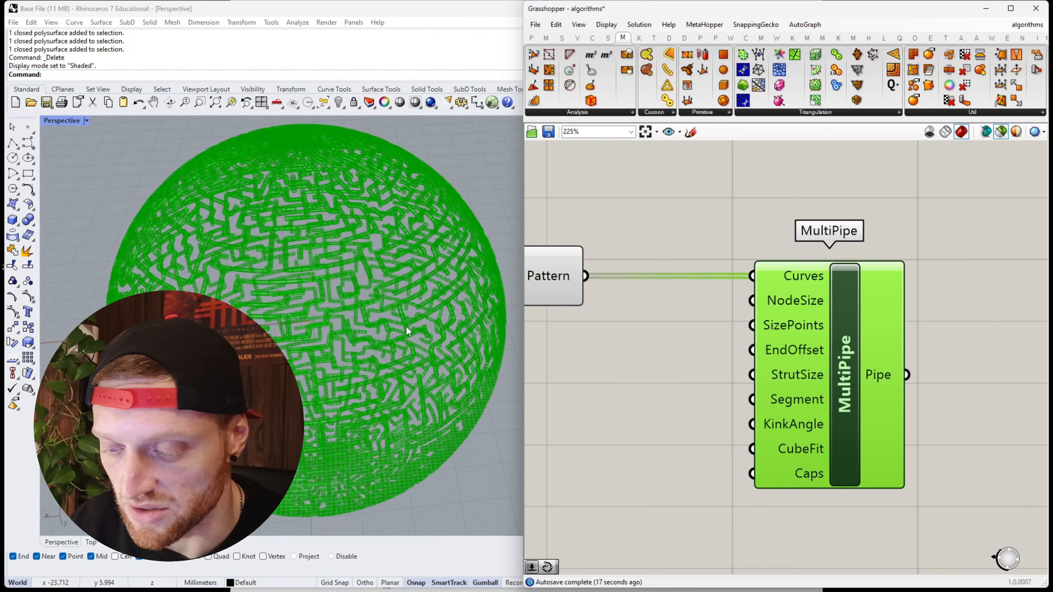
right_click(815, 481)
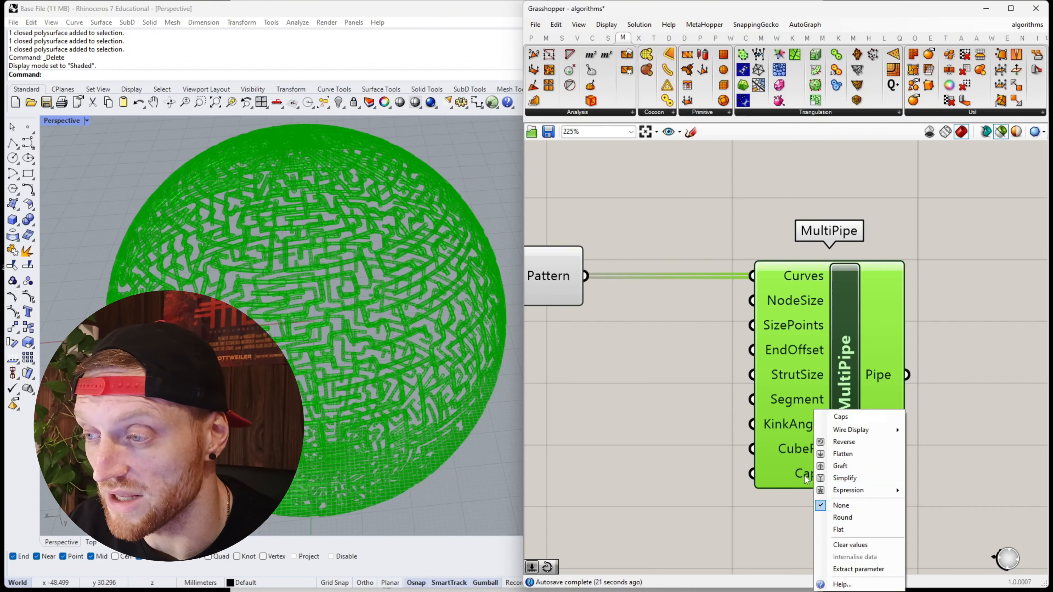
left_click(842, 517)
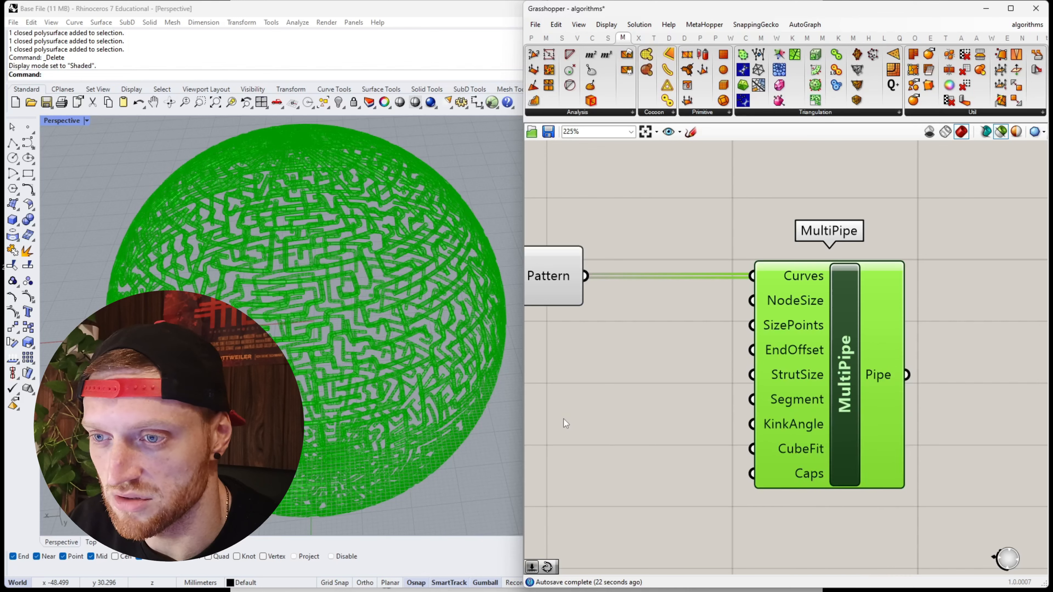
scroll(282, 326, "up", 10)
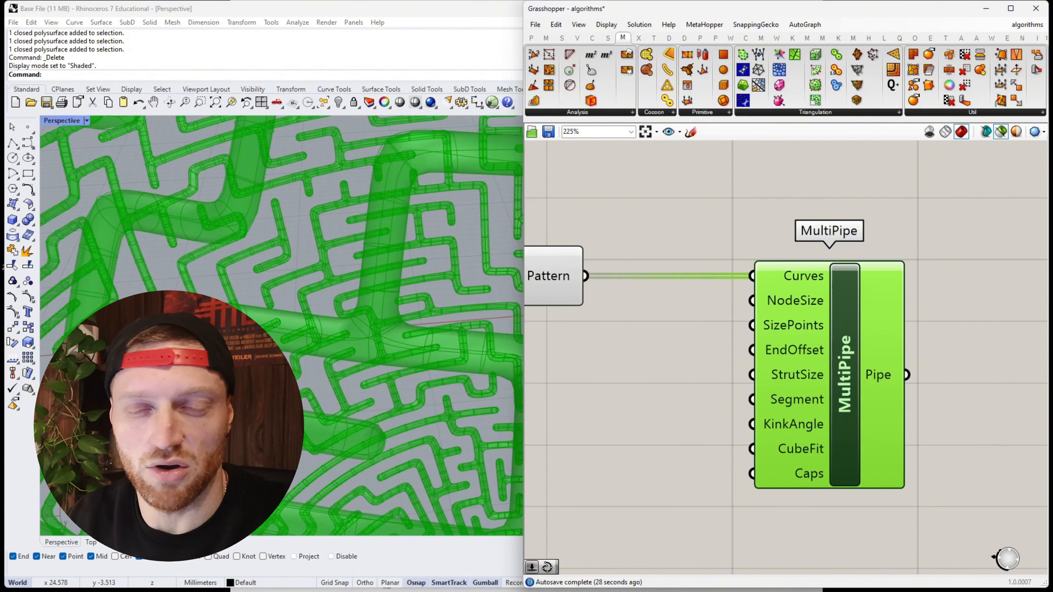
Step: Add a number slider with the value 1.2 and connect it to MultiPipe's NodeSize input
left_click(728, 461)
double_click(673, 396)
type("1.2")
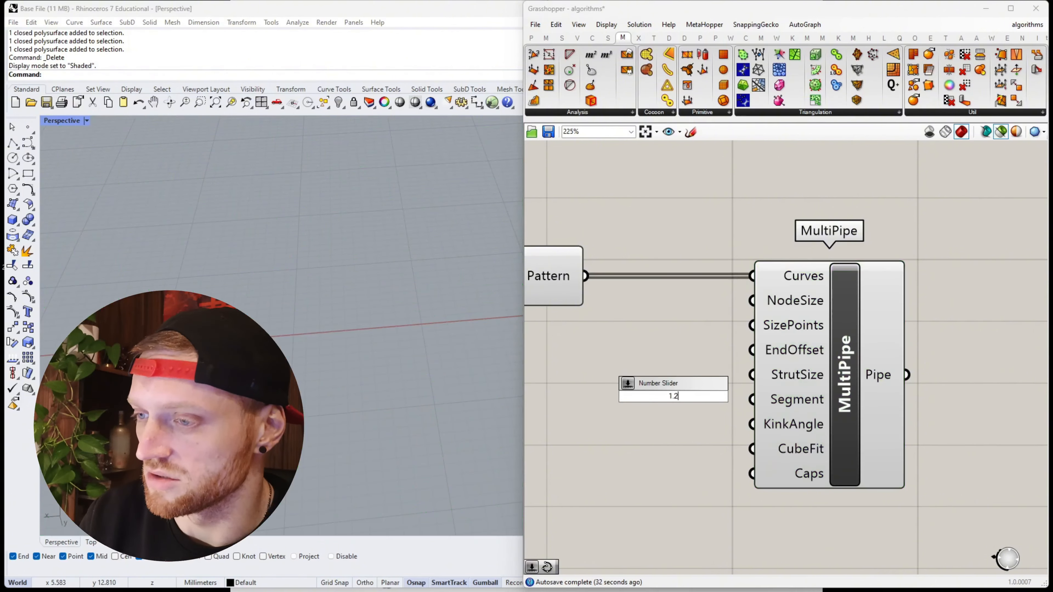
key("Return")
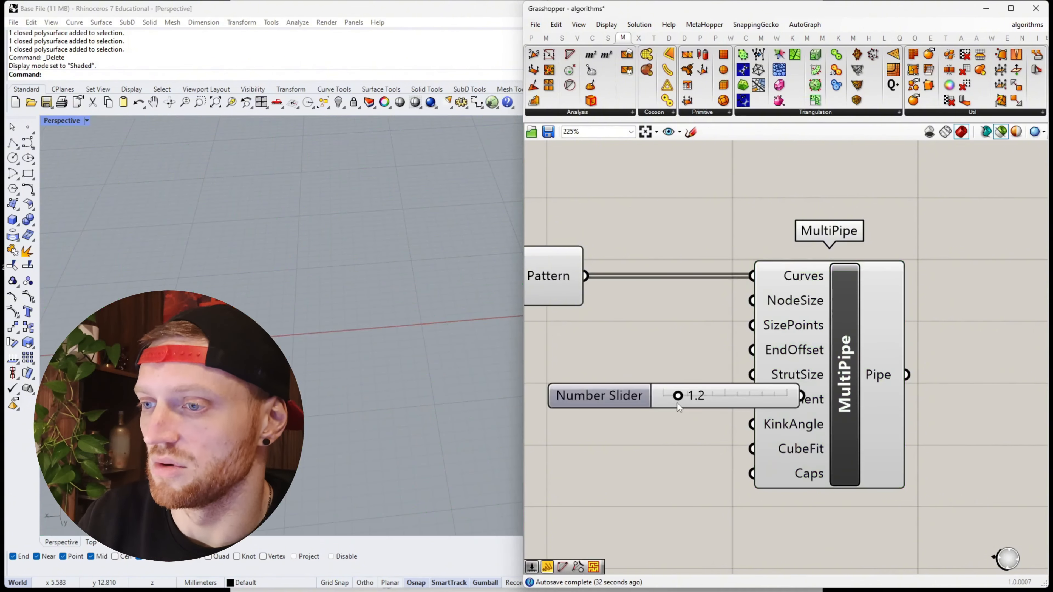
scroll(683, 402, "down", 3)
left_click_drag(756, 398, 708, 342)
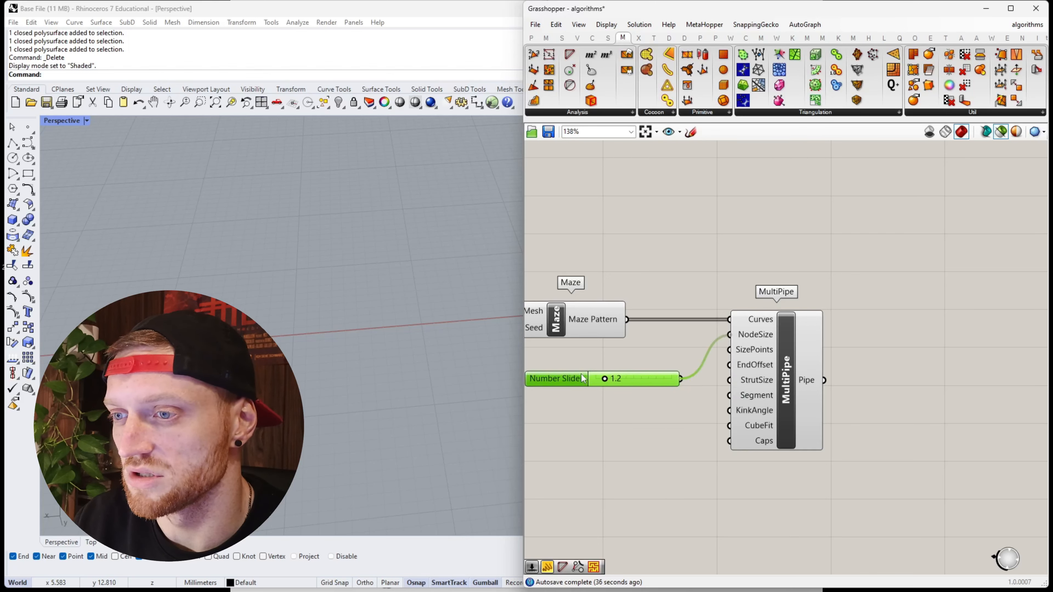
Step: Duplicate the NodeSize number slider twice and connect the copies to MultiPipe's EndOffset and StrutSize inputs
left_click_drag(583, 378, 558, 393)
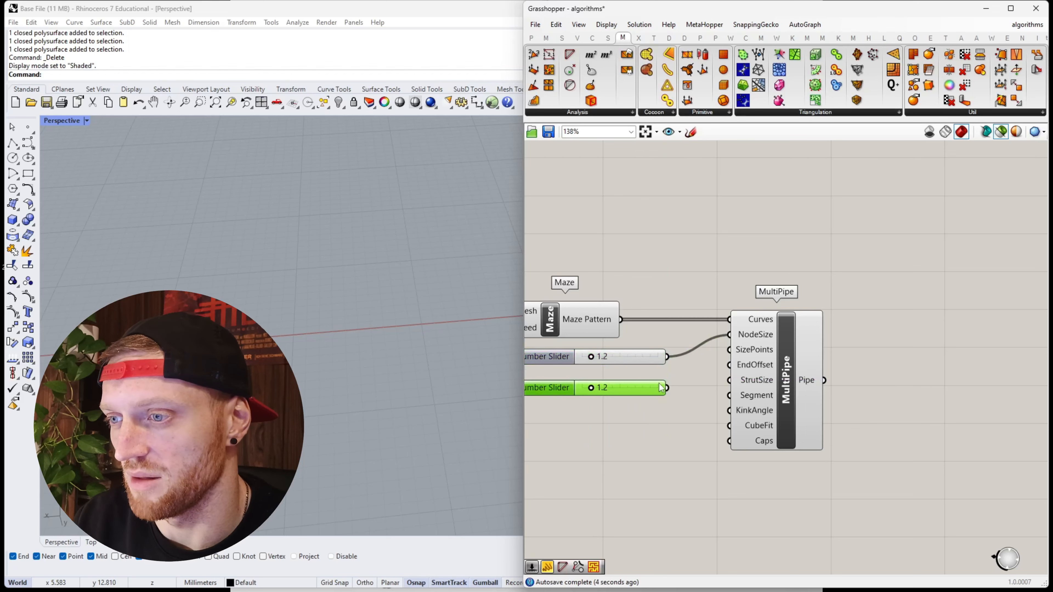
left_click_drag(668, 388, 726, 366)
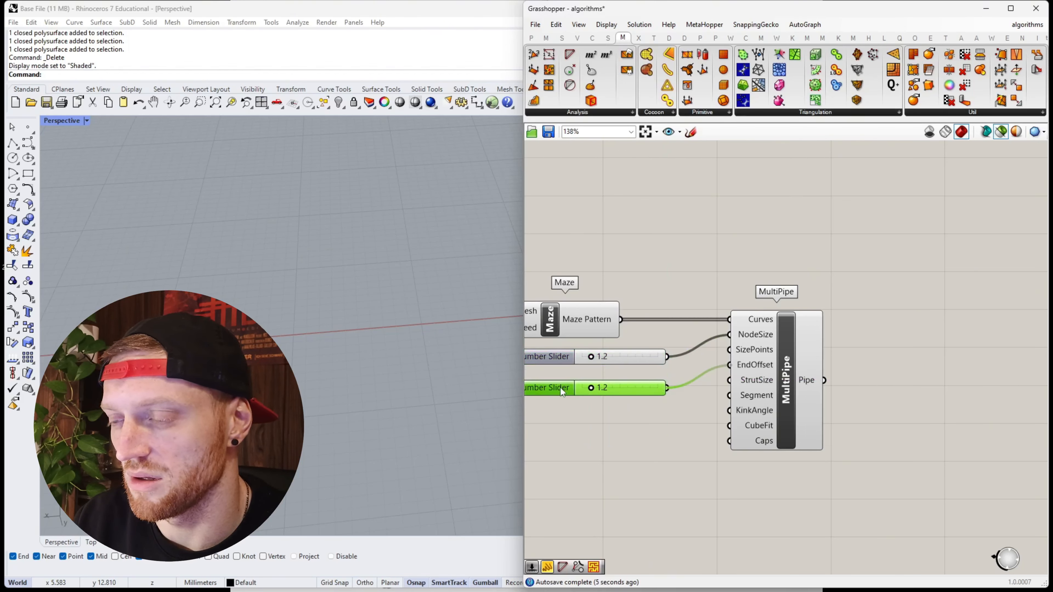
left_click_drag(562, 392, 563, 414, "alt")
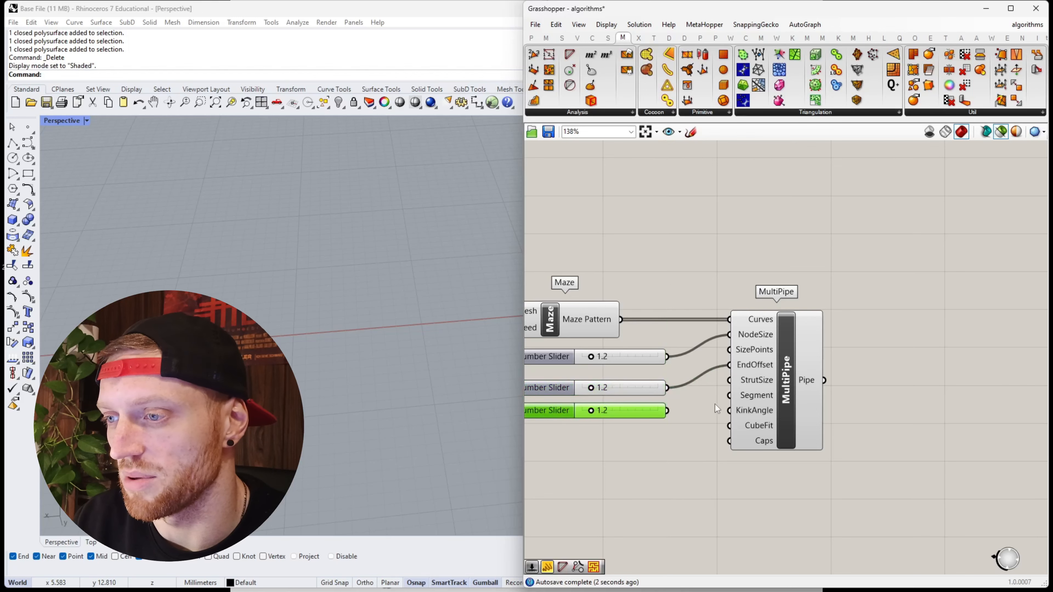
left_click_drag(667, 410, 726, 390)
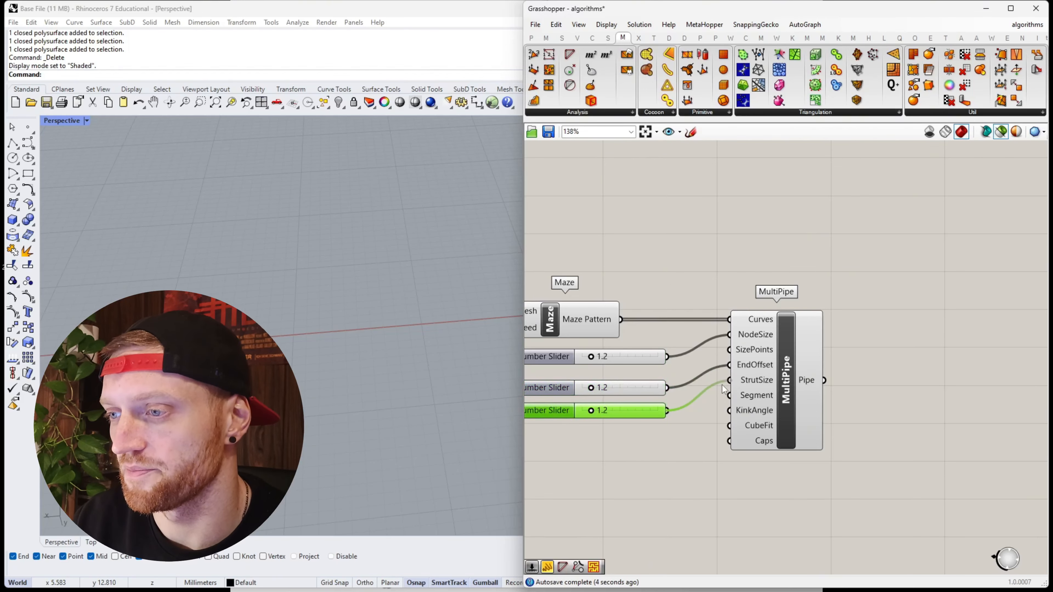
Step: Select MultiPipe to preview the piped maze up close and set its NodeSize slider to 0.5
left_click(755, 413)
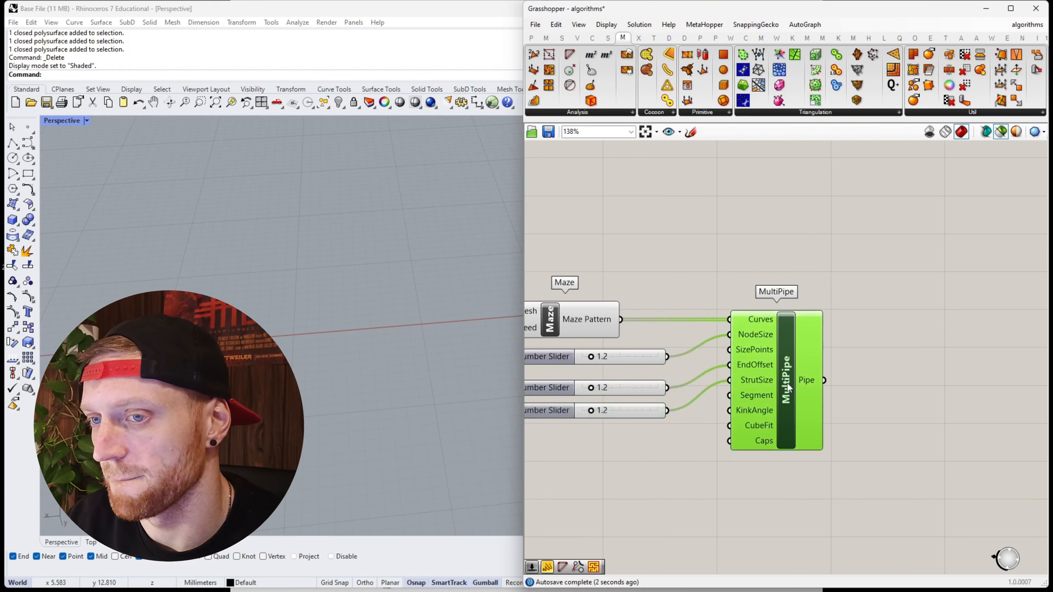
scroll(362, 260, "down", 8)
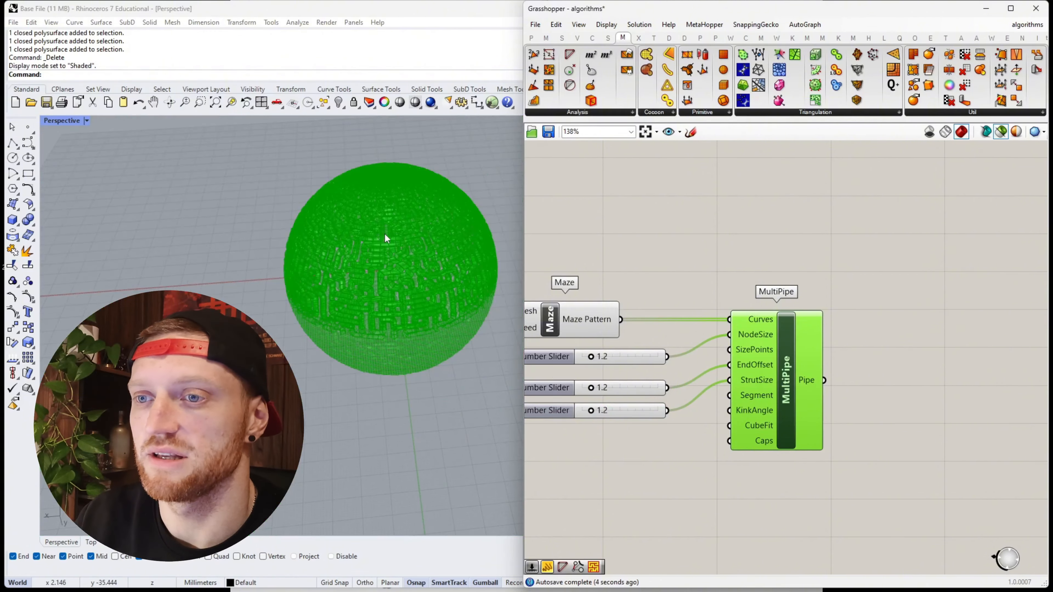
scroll(385, 234, "up", 6)
right_click_drag(397, 227, 384, 205)
scroll(581, 377, "up", 2)
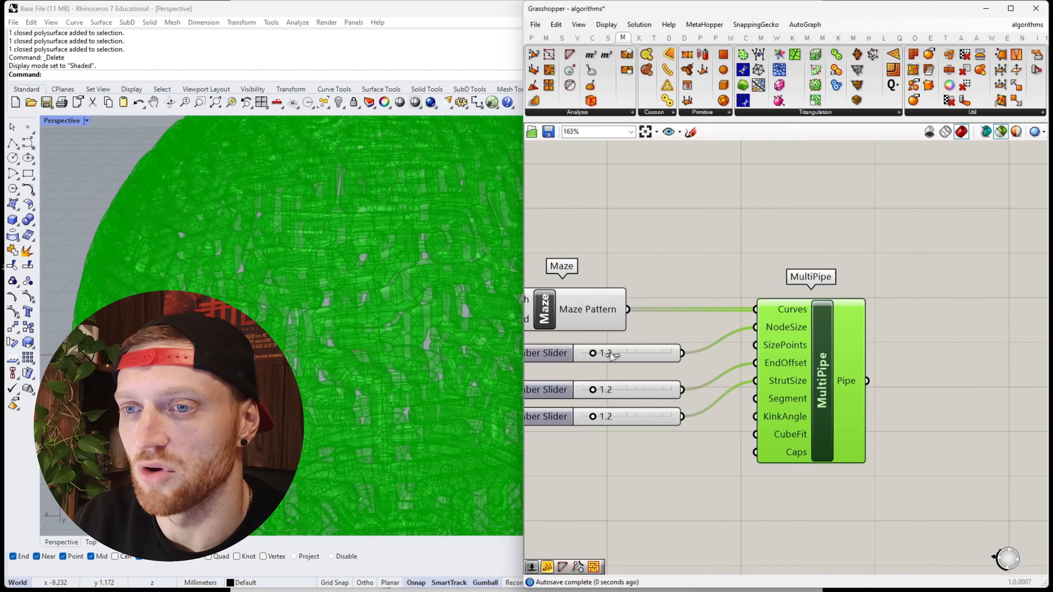
mouse_move(621, 354)
left_mouse_down()
mouse_move(631, 354)
mouse_move(605, 354)
left_mouse_up()
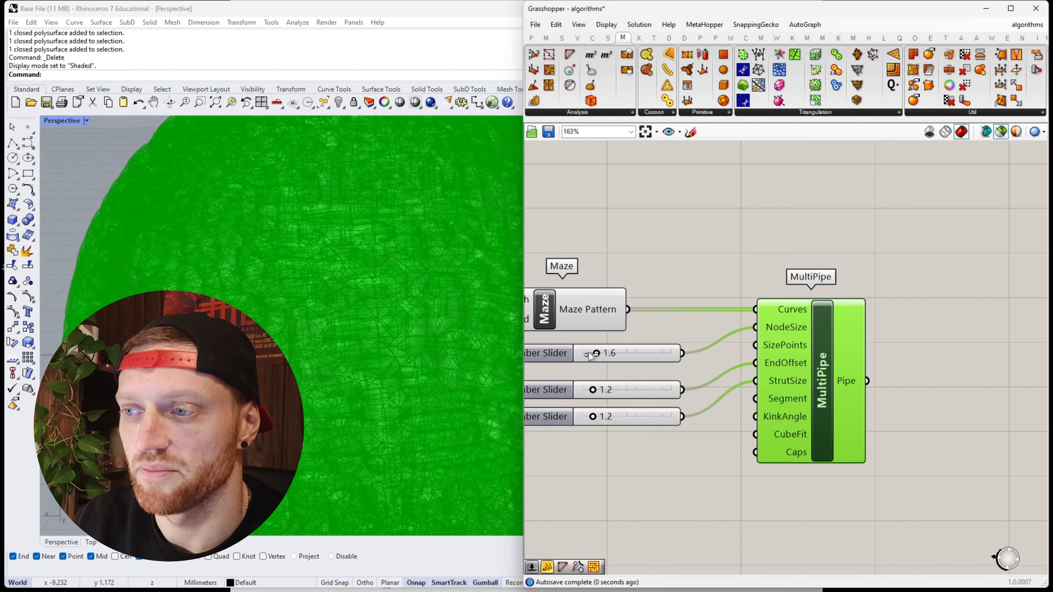
left_click_drag(586, 352, 583, 352)
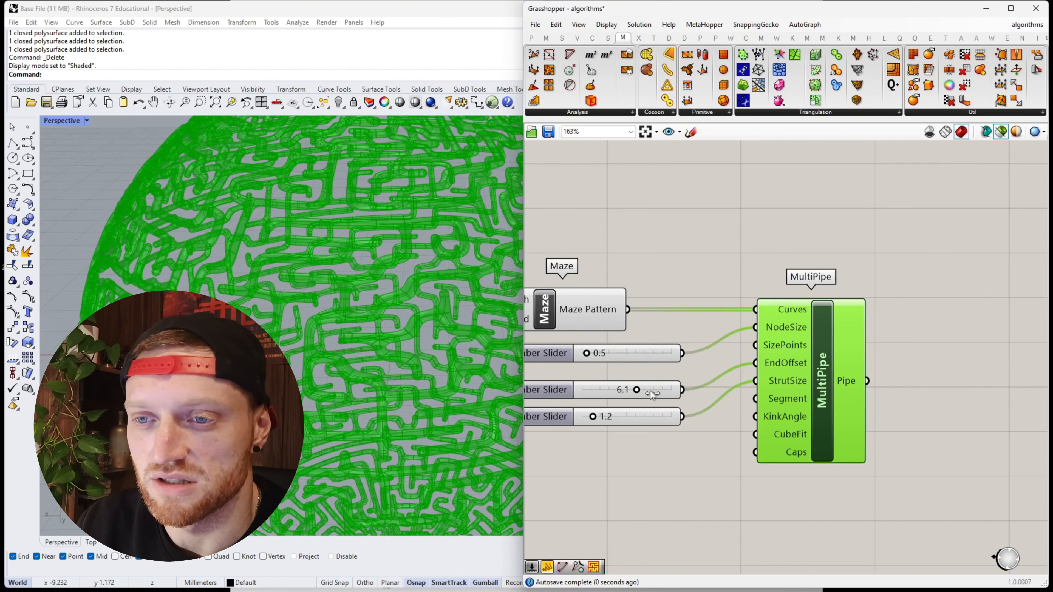
Step: Test different EndOffset values on MultiPipe and set the slider to 6.6
left_click_drag(637, 389, 651, 390)
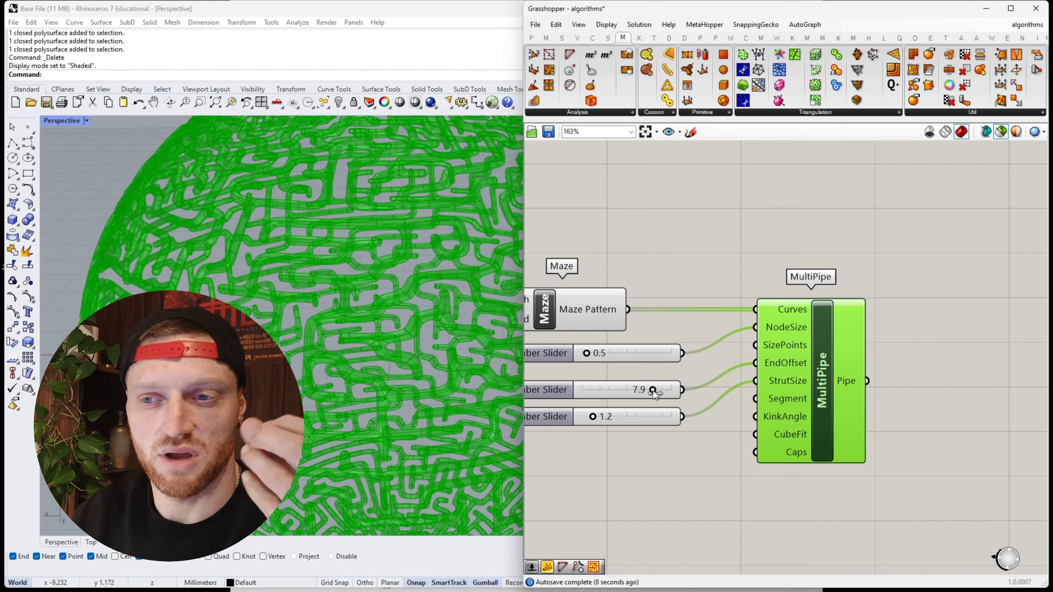
left_click_drag(656, 392, 658, 391)
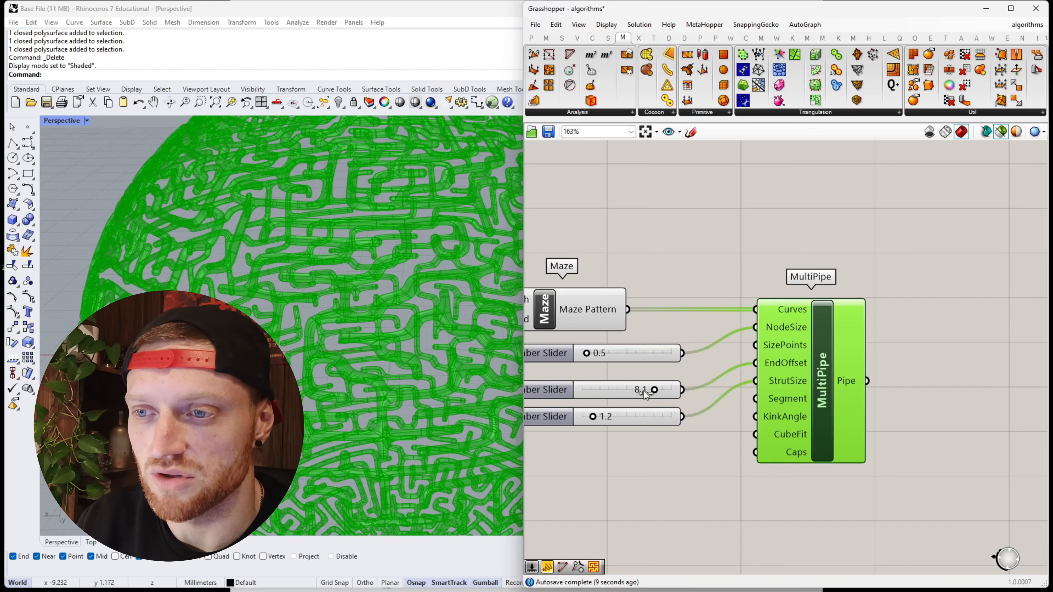
left_click_drag(397, 408, 385, 404)
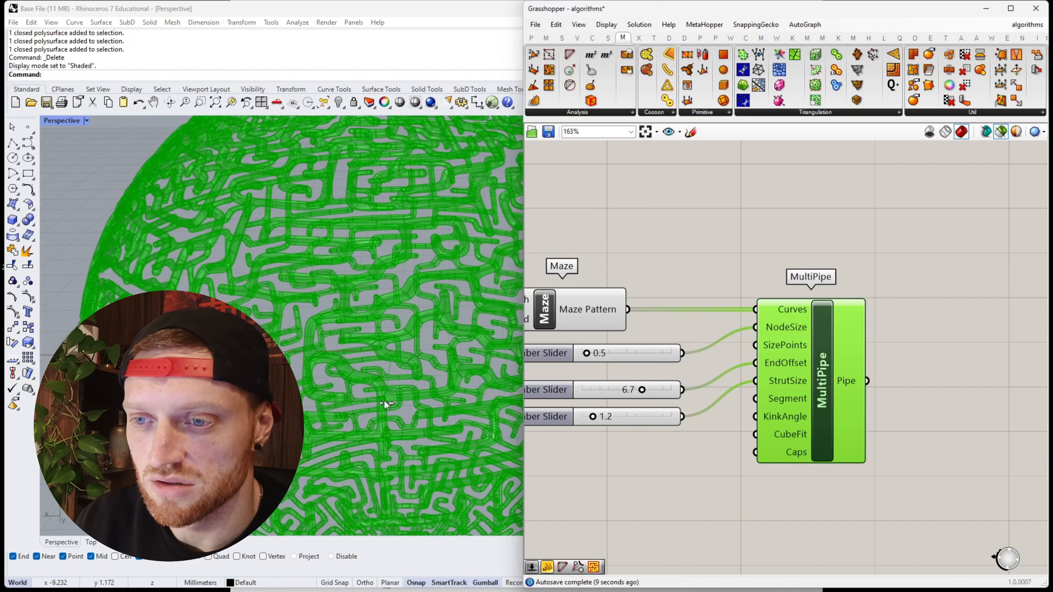
scroll(384, 400, "up", 3)
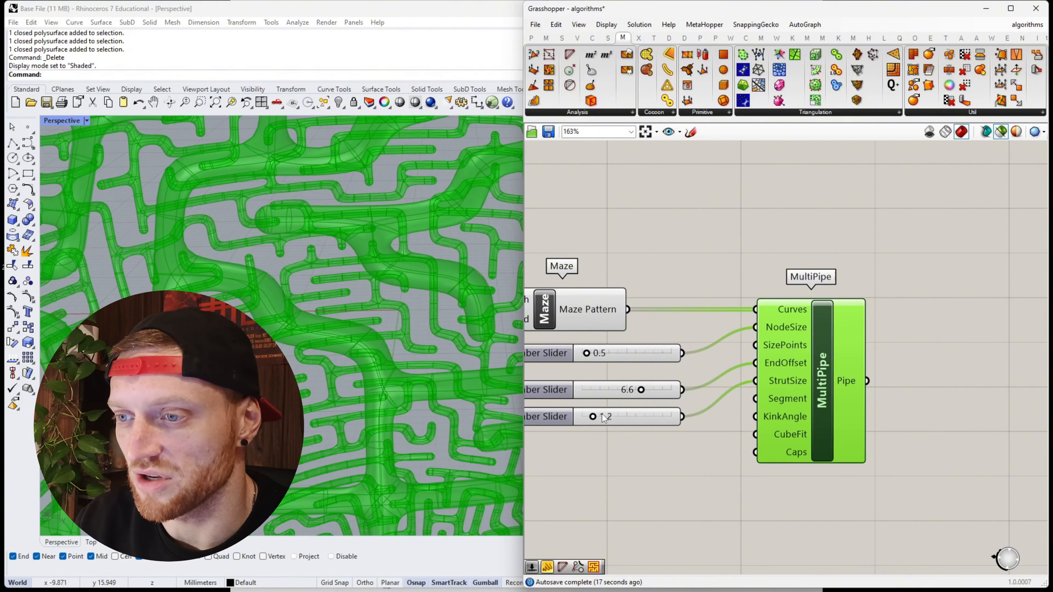
Step: Set MultiPipe's StrutSize slider to 1.9 and inspect the thickness of the pipes around the sphere
left_click_drag(595, 418, 615, 420)
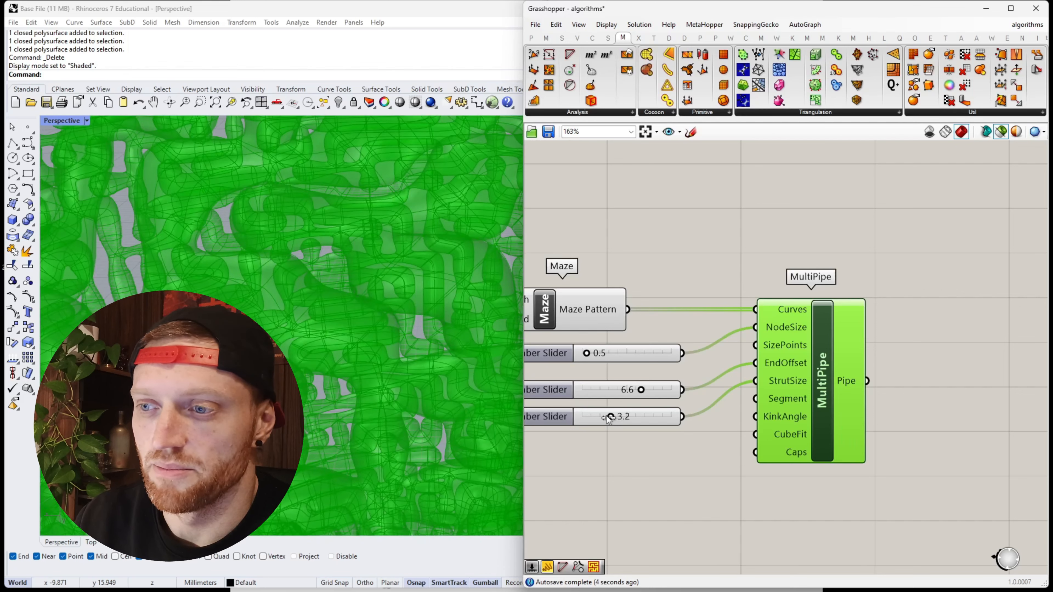
left_click_drag(608, 418, 604, 419)
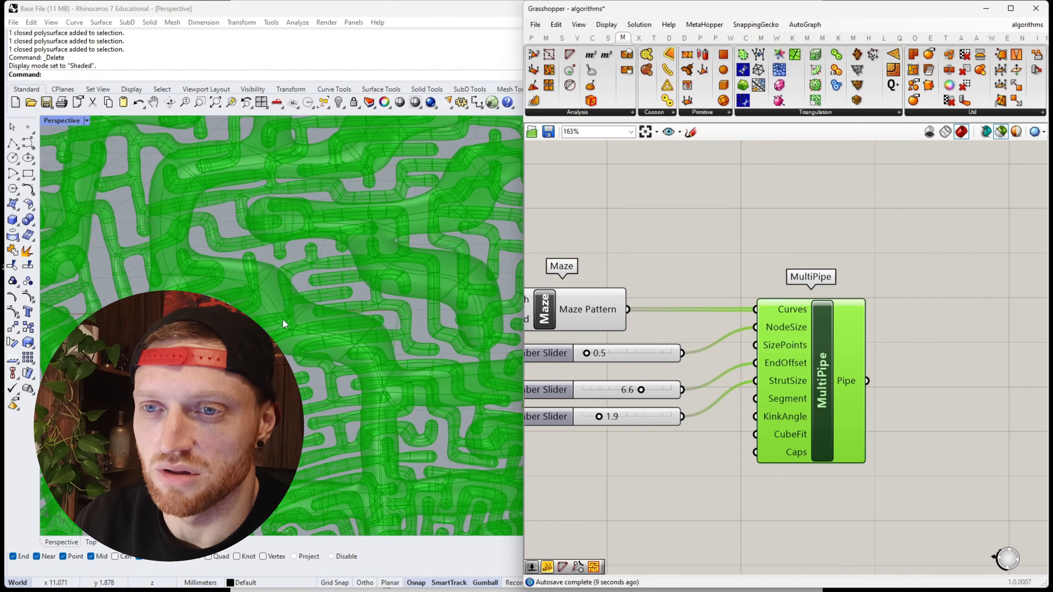
scroll(284, 319, "down", 10)
right_click_drag(284, 319, 347, 340)
scroll(350, 293, "up", 8)
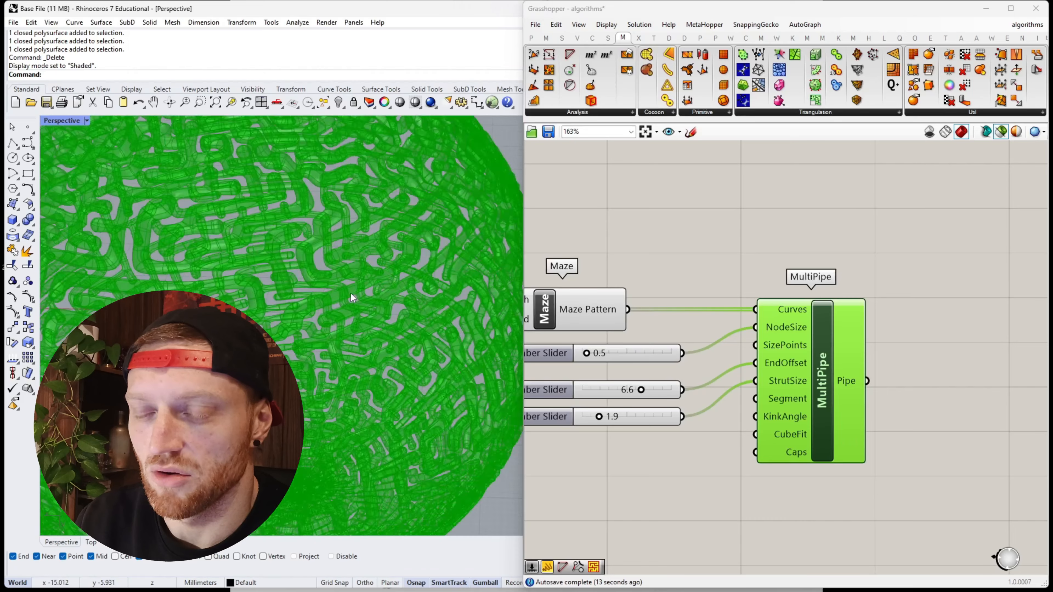
scroll(350, 293, "up", 3)
Step: Set the number slider feeding Mesh Sphere's U Count and V Count to 30
scroll(731, 335, "down", 5)
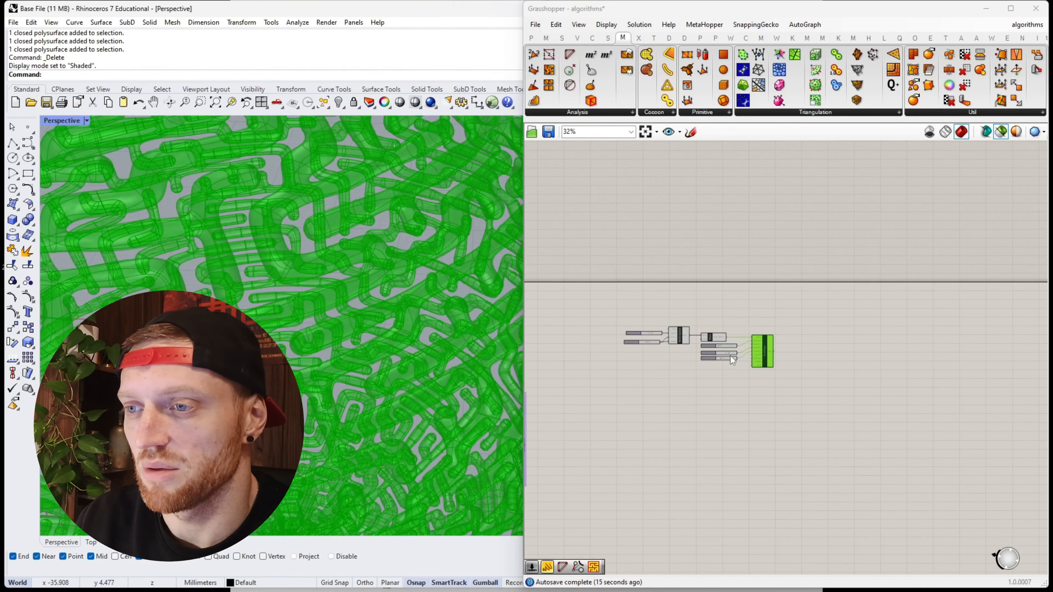
scroll(656, 343, "up", 4)
scroll(659, 344, "up", 3)
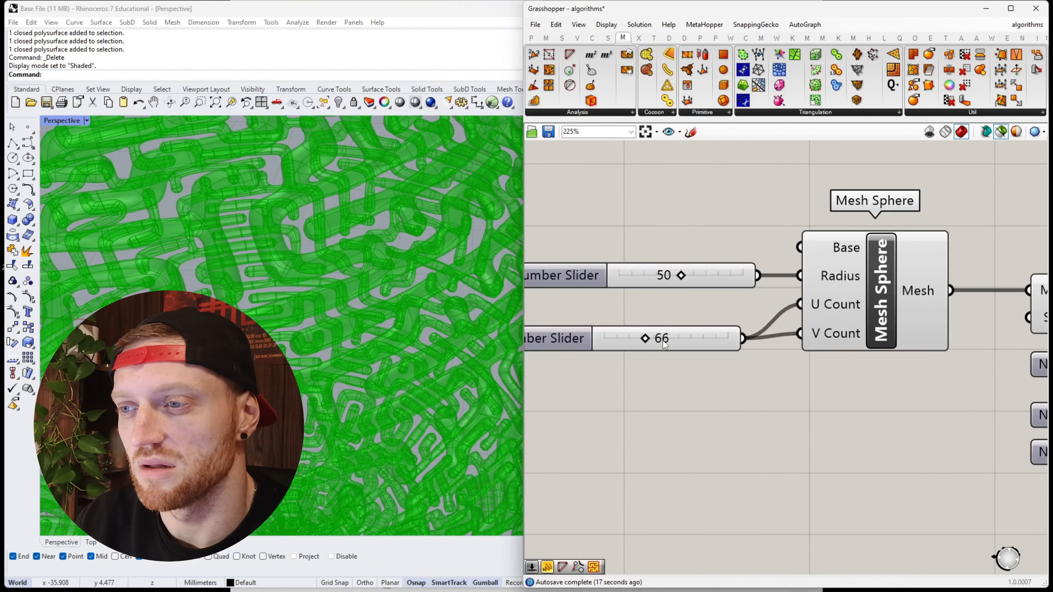
right_click(662, 341)
mouse_move(728, 416)
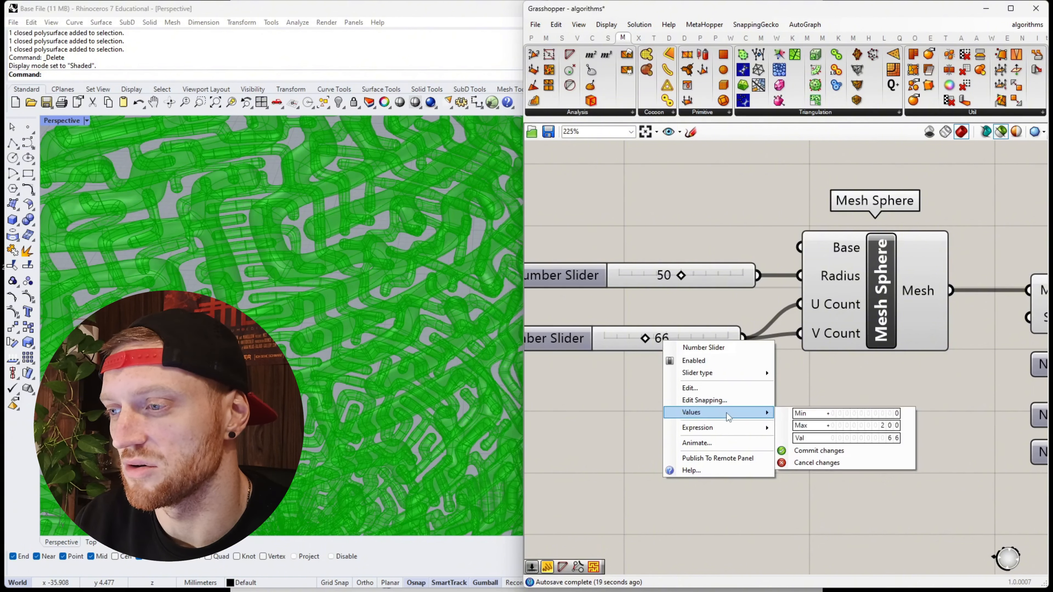
left_click(697, 387)
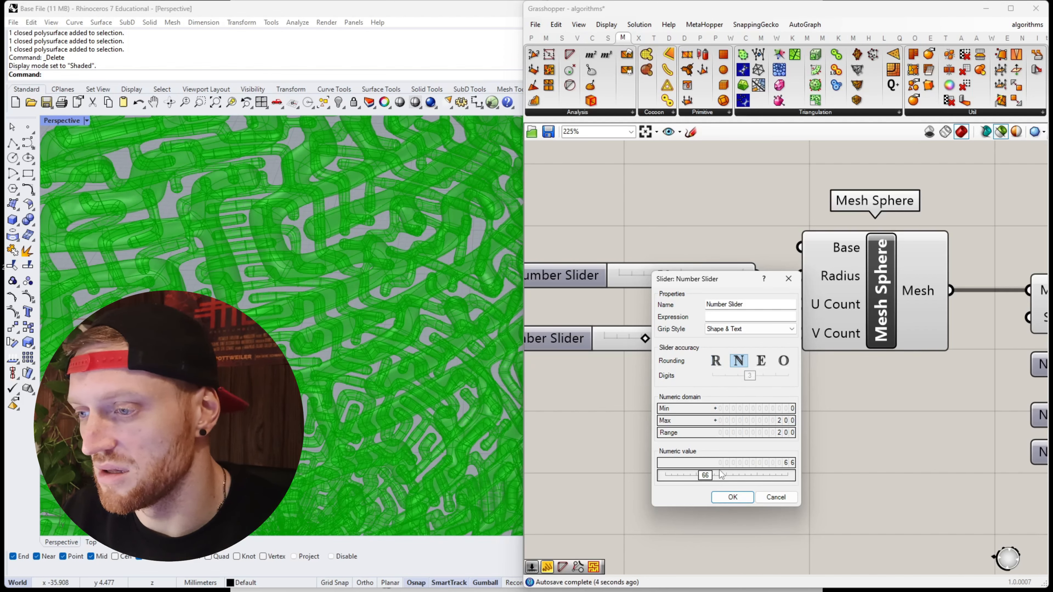
double_click(705, 475)
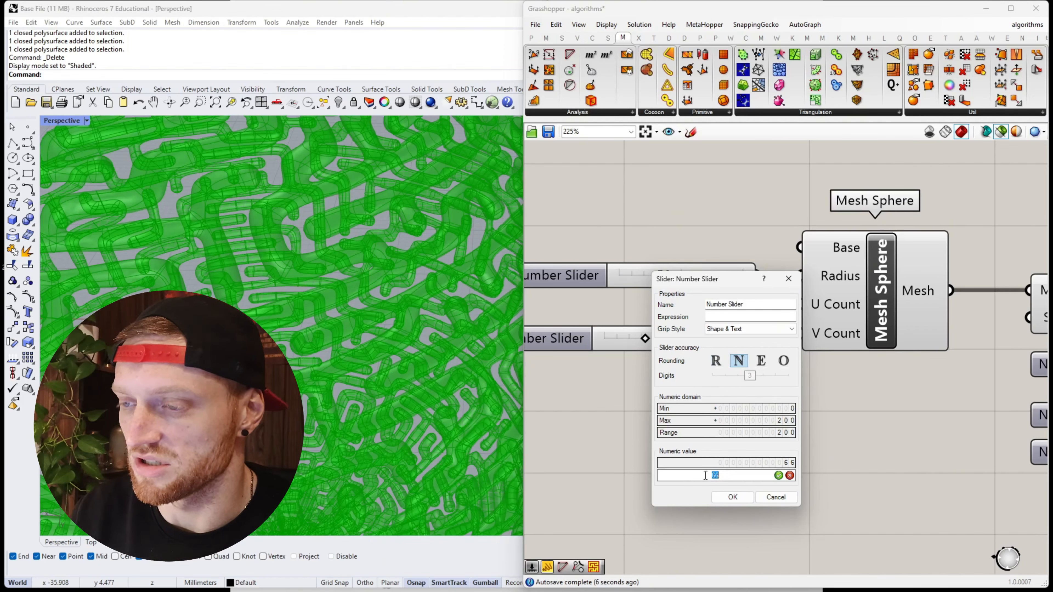
left_click(777, 476)
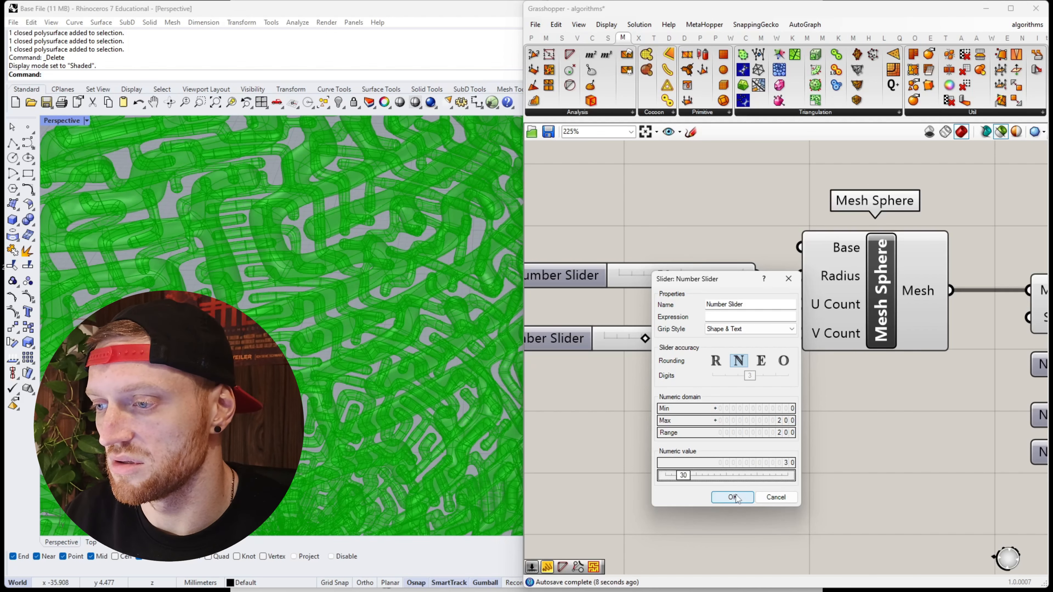
key("Return")
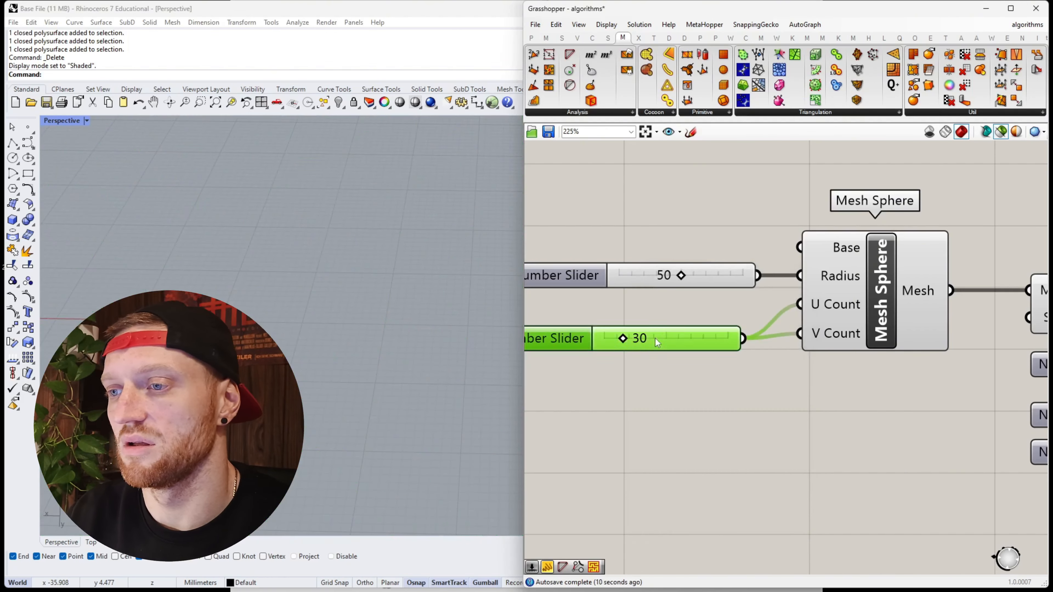
double_click(655, 338)
left_click(663, 378)
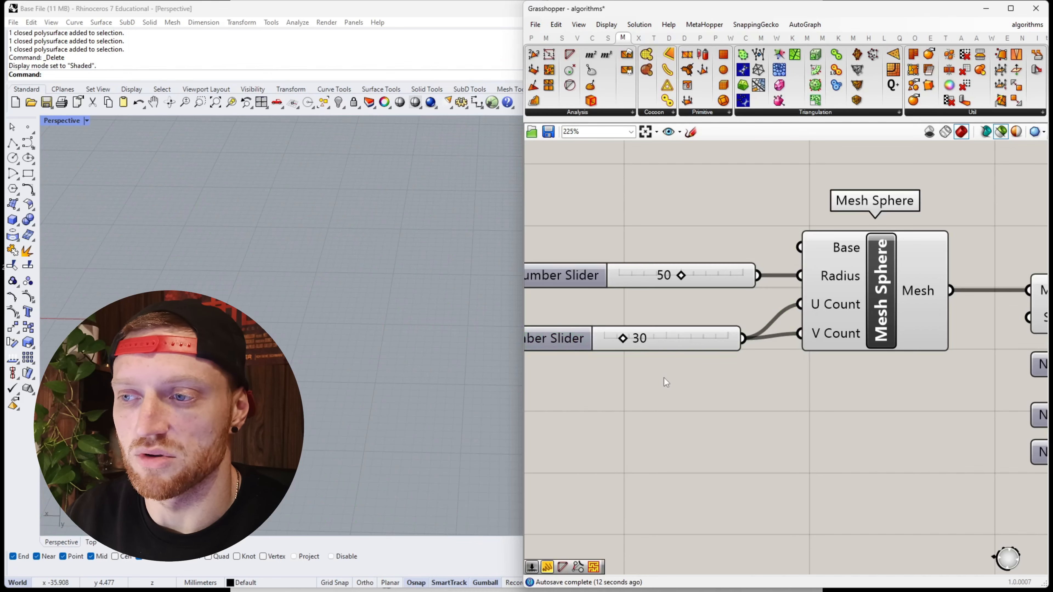
Step: Preview MultiPipe's result on the coarser sphere, then set NodeSize to 0.8 and StrutSize to 1.8
scroll(781, 327, "down", 5)
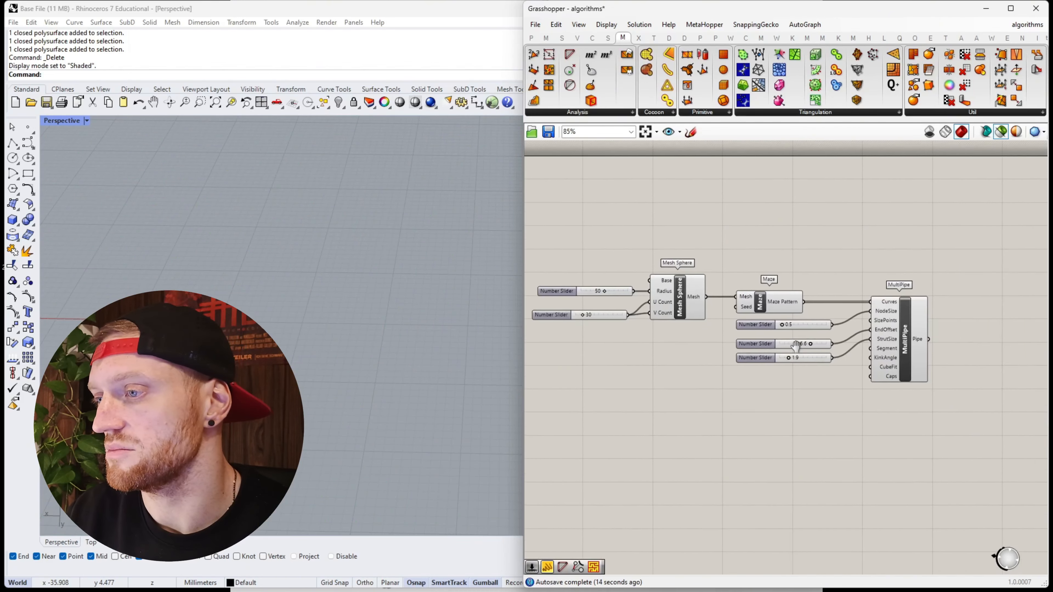
left_click(883, 332)
scroll(458, 280, "down", 8)
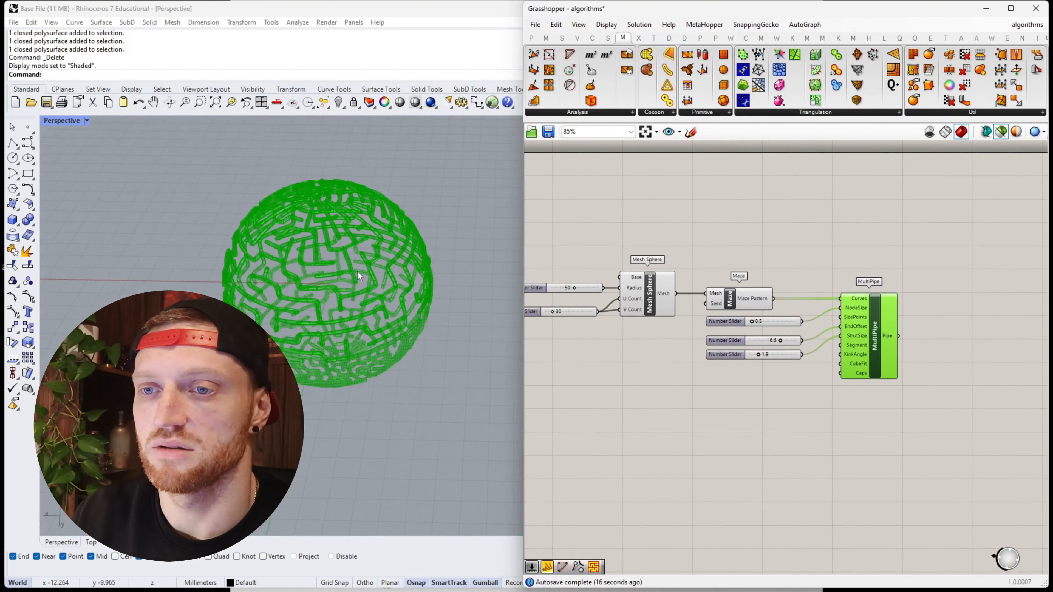
scroll(341, 231, "up", 6)
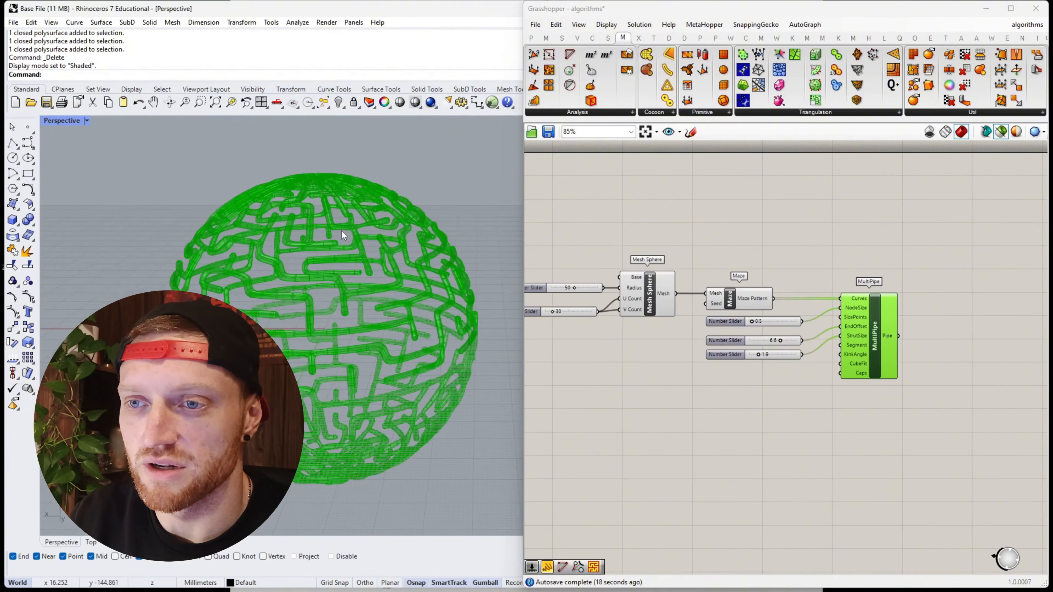
scroll(776, 346, "up", 1)
scroll(775, 345, "up", 4)
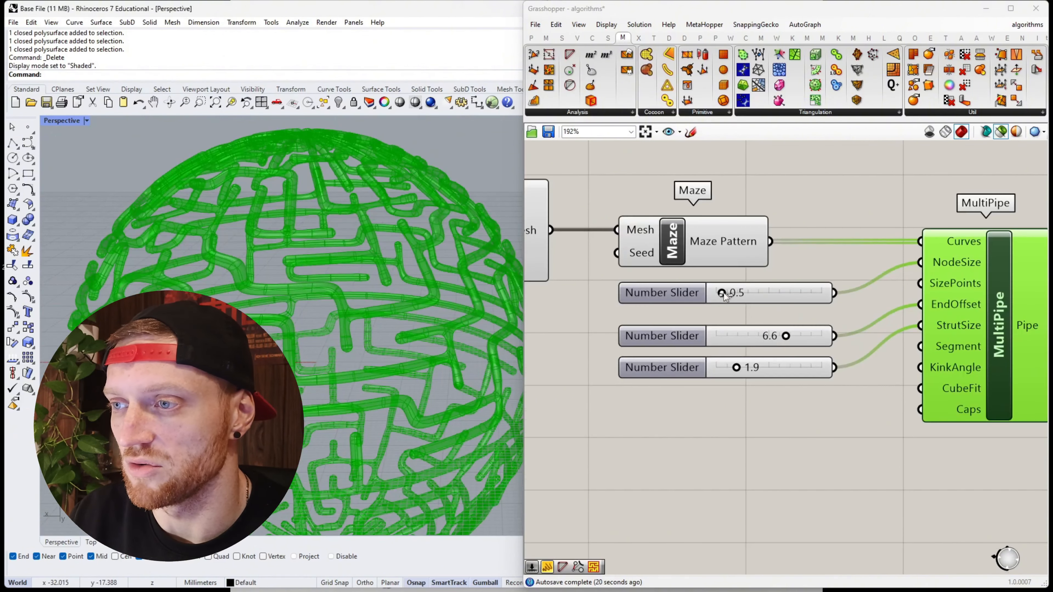
mouse_move(724, 295)
left_mouse_down()
mouse_move(741, 296)
mouse_move(732, 295)
left_mouse_up()
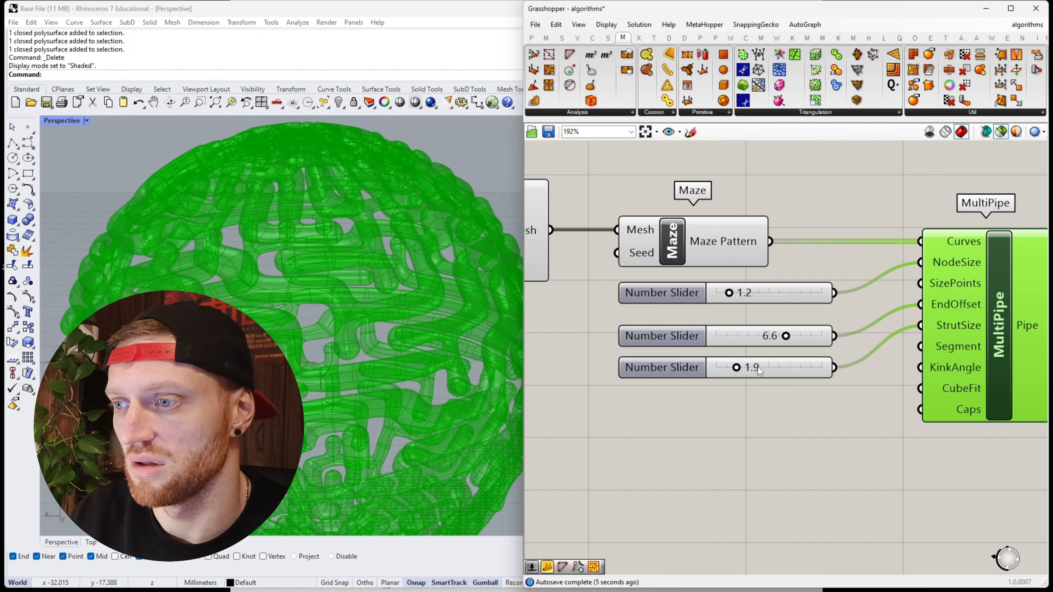
mouse_move(740, 371)
left_mouse_down()
mouse_move(721, 367)
mouse_move(741, 369)
left_mouse_up()
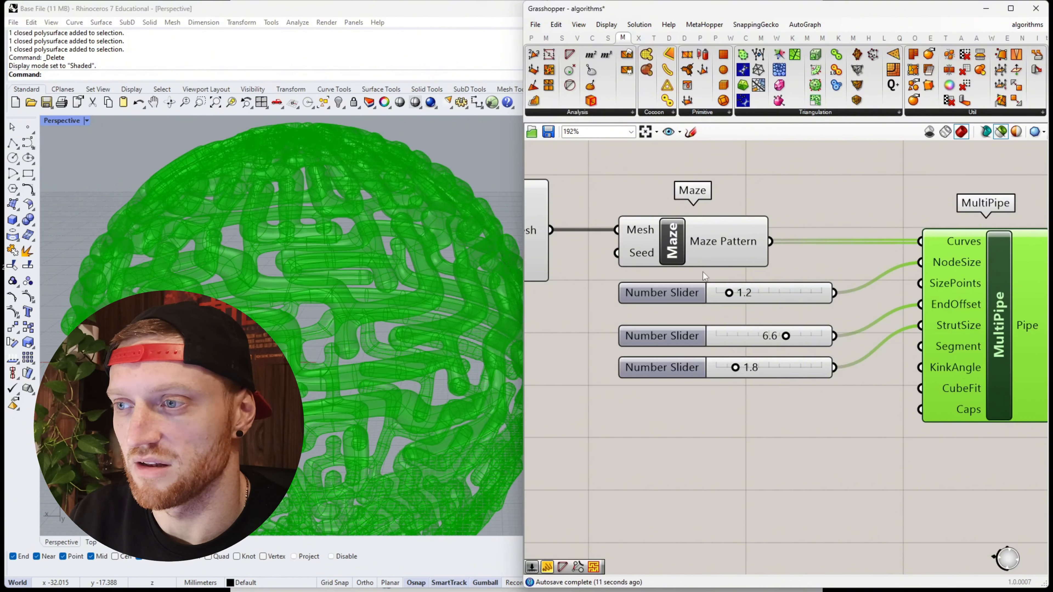
left_click_drag(727, 293, 725, 293)
scroll(493, 302, "down", 8)
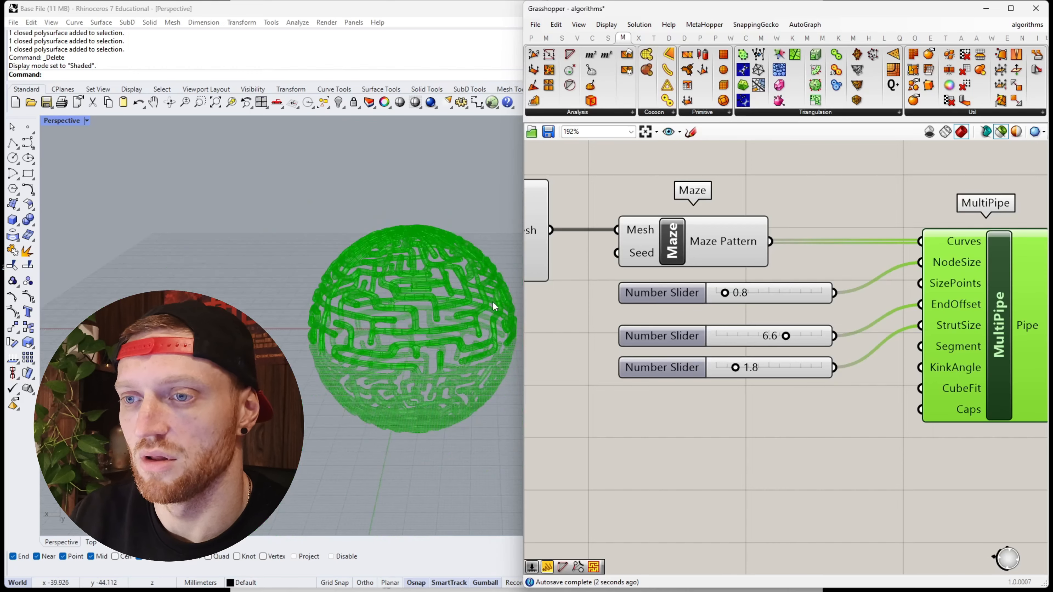
right_click_drag(492, 302, 439, 331)
scroll(960, 358, "down", 3)
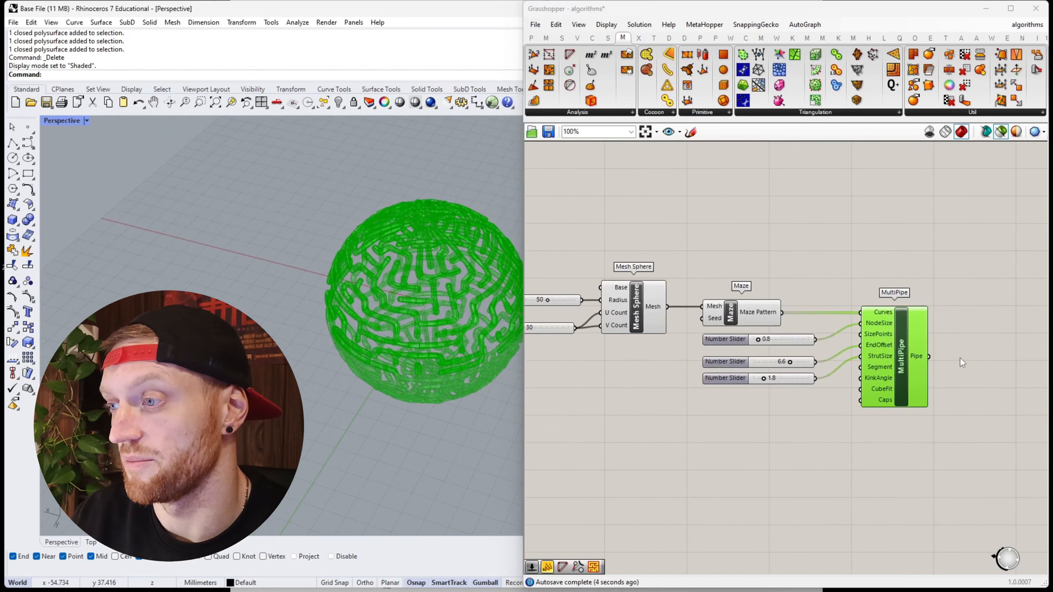
Step: Add a Mesh from SubD component after MultiPipe and connect the Pipe output to its SubD input
scroll(870, 364, "up", 3)
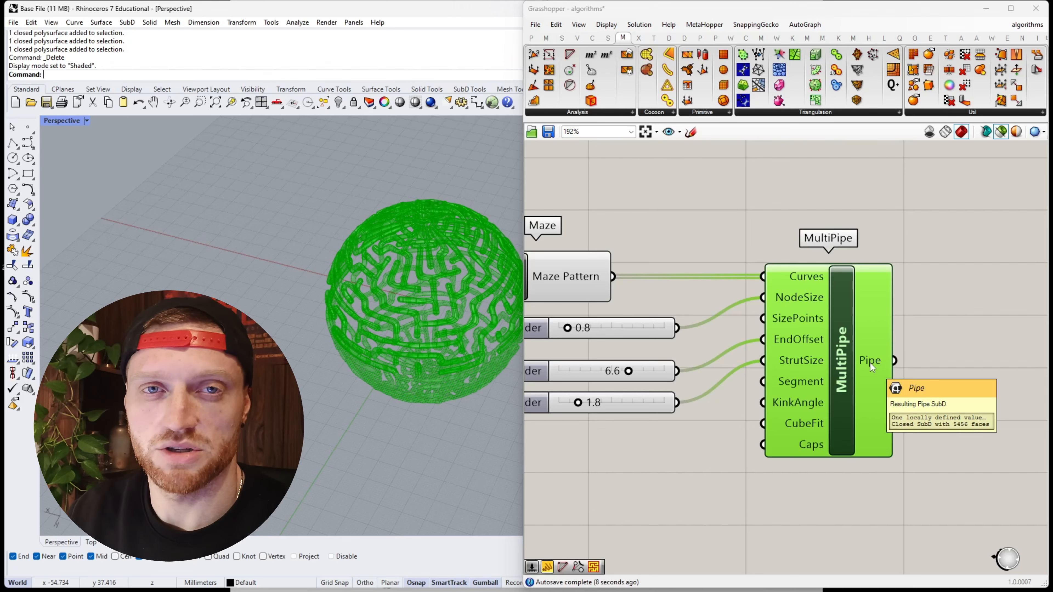
left_click(932, 353)
right_click_drag(911, 366, 786, 368)
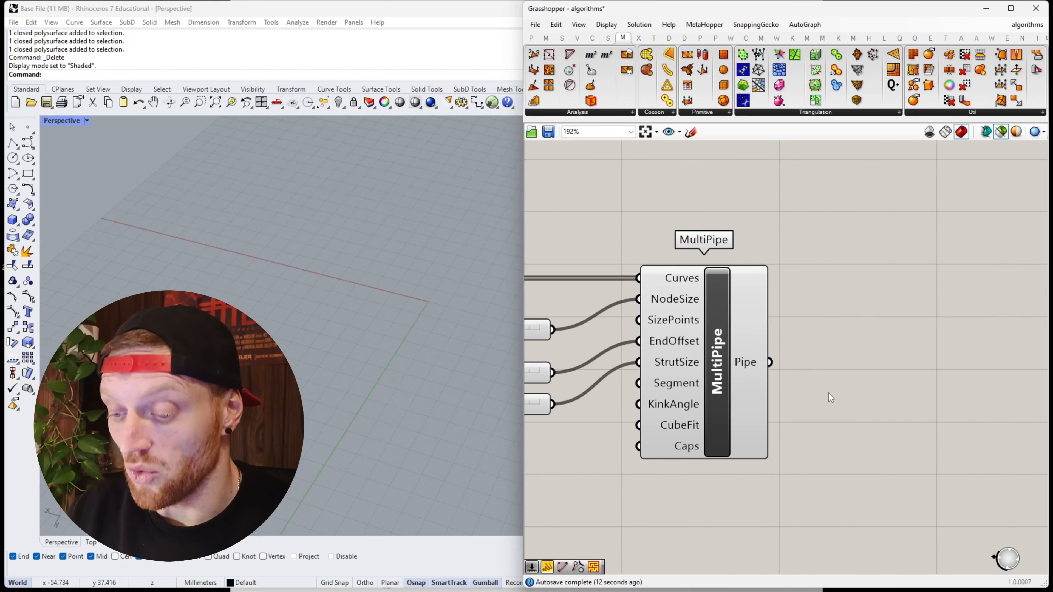
double_click(850, 373)
type("Me")
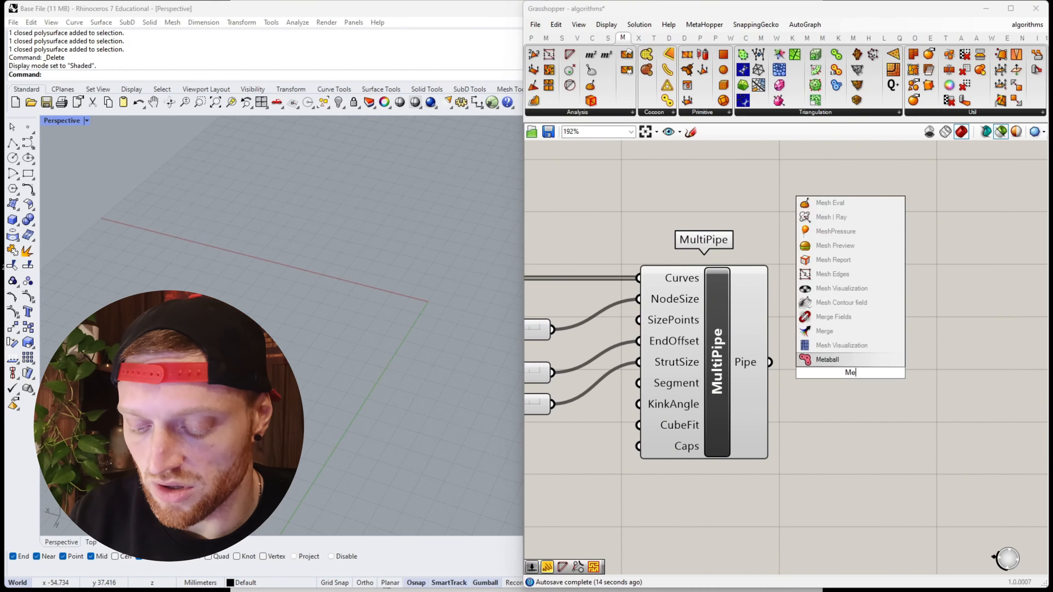
type("sh from")
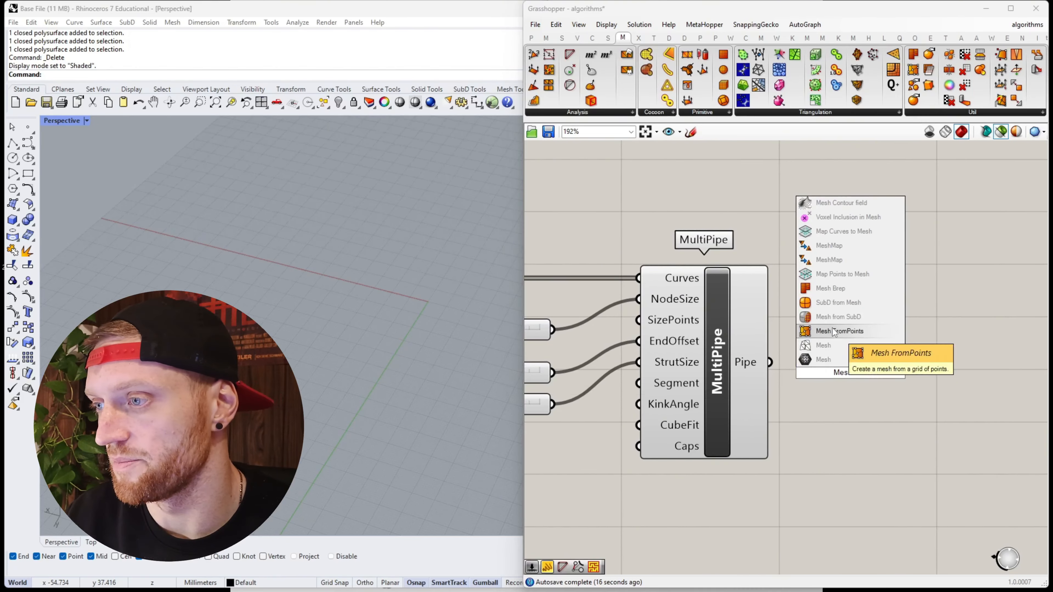
left_click(838, 320)
left_click_drag(775, 365, 816, 358)
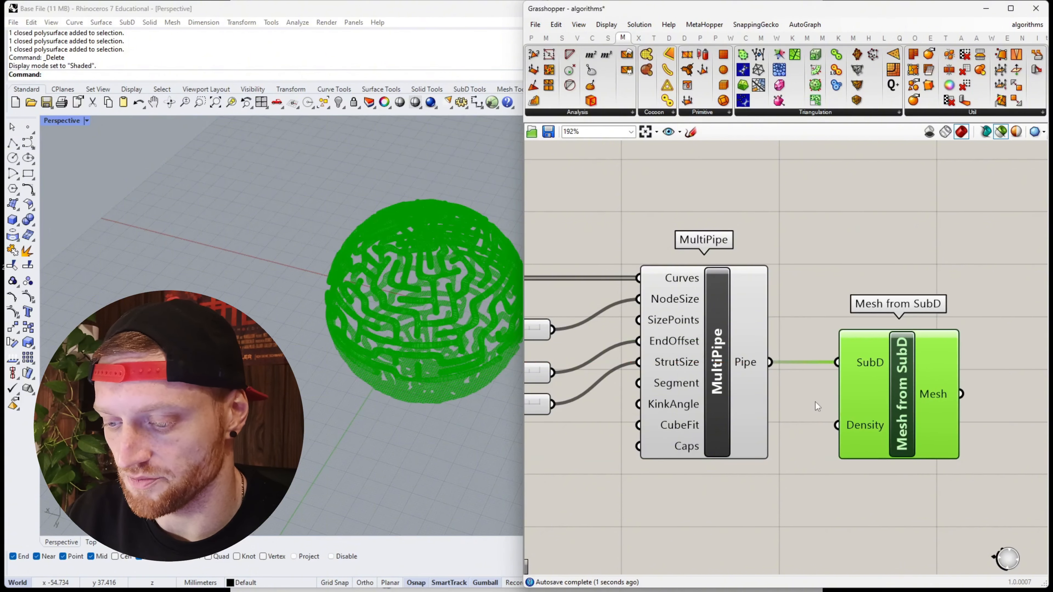
right_click_drag(840, 459, 708, 451)
left_click(914, 388)
double_click(914, 389)
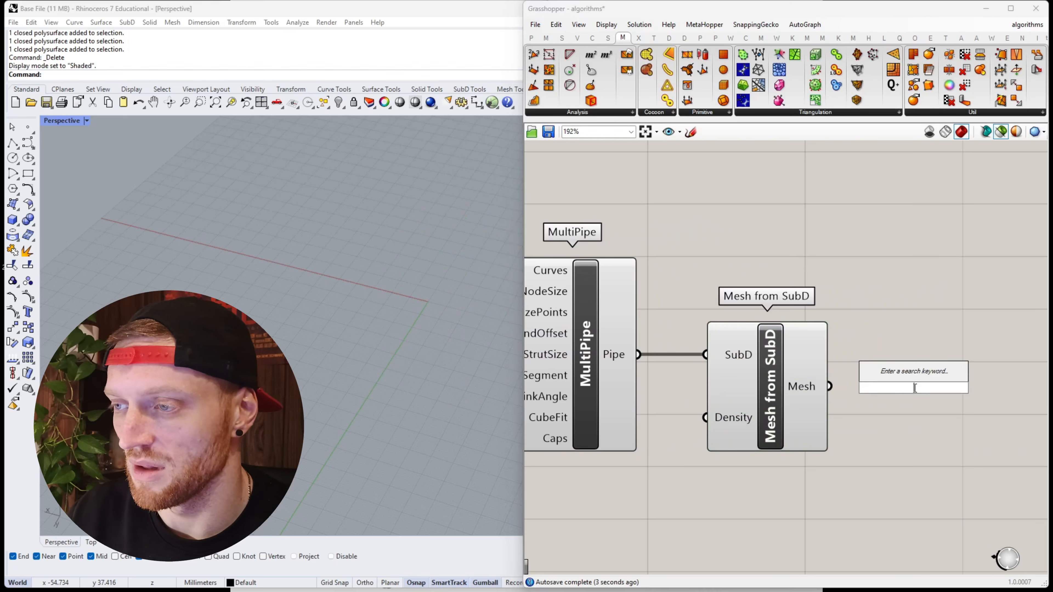
type("me")
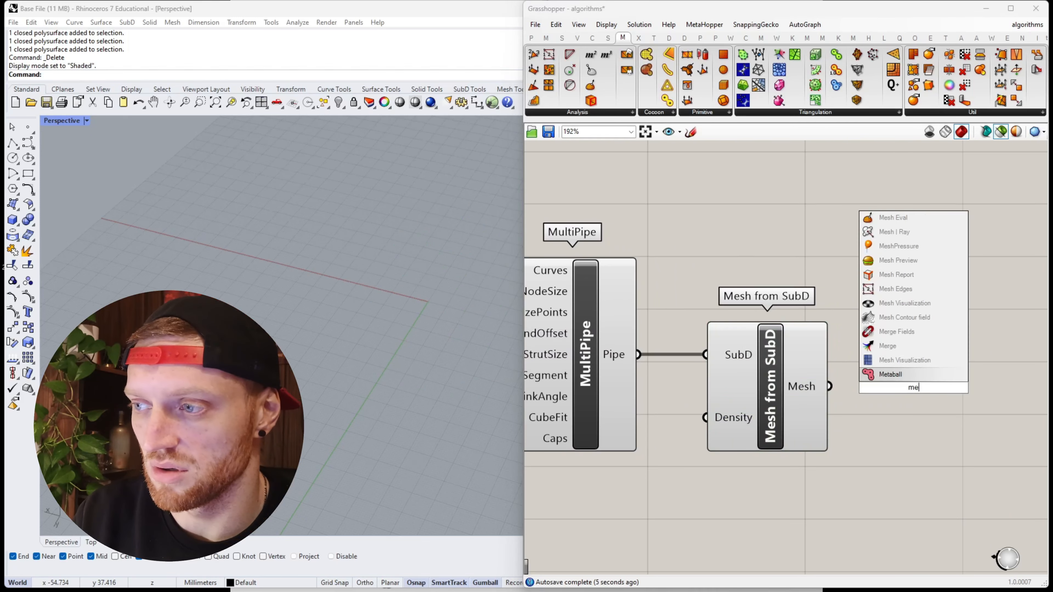
left_click(786, 373)
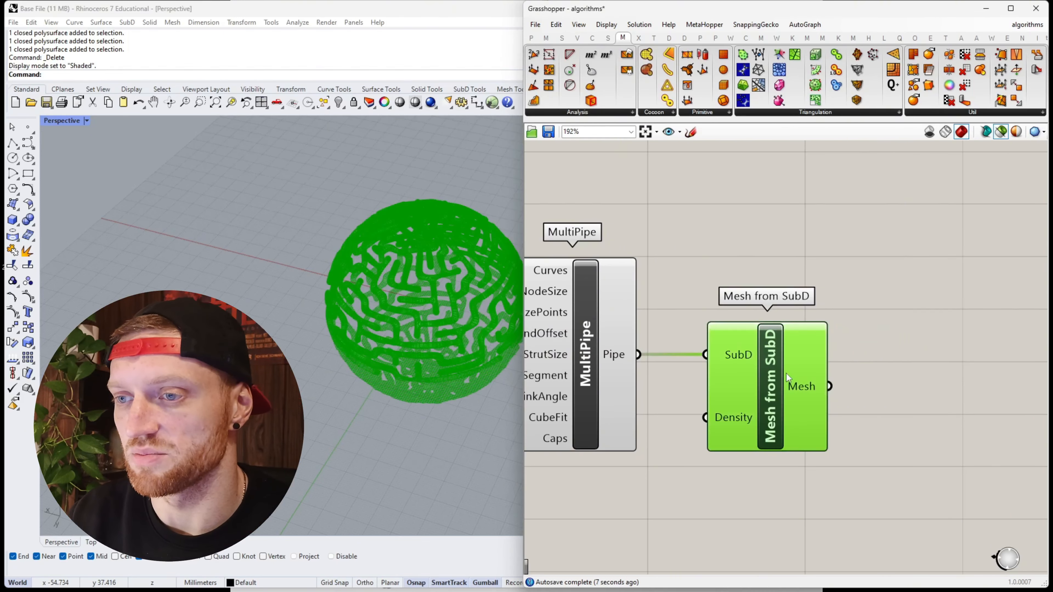
Step: Add a Mesh Join component, feed it the mesh from Mesh from SubD, and move it higher on the canvas
mouse_move(797, 384)
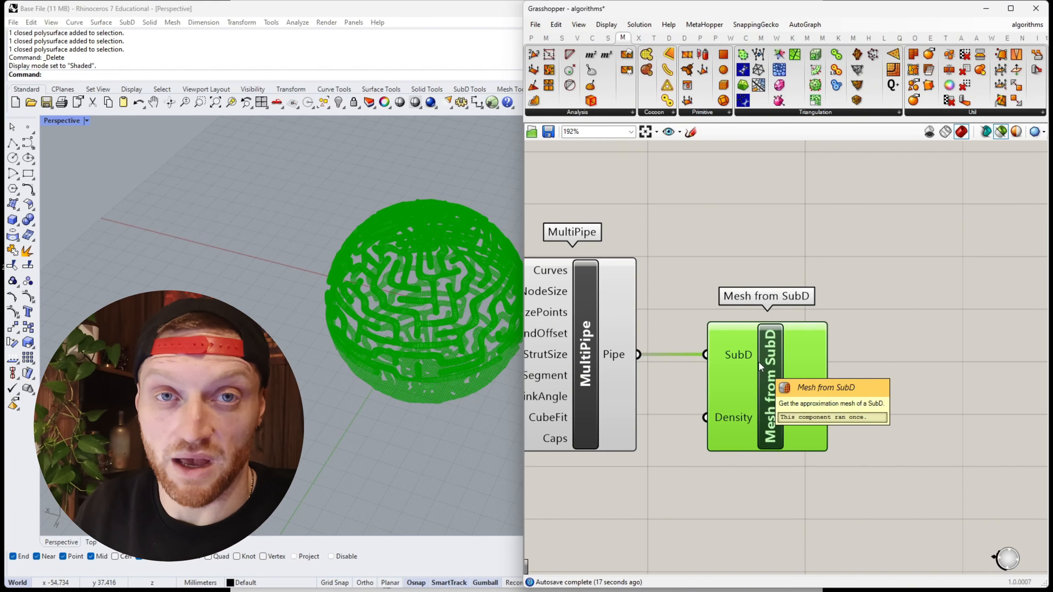
double_click(947, 384)
type("join")
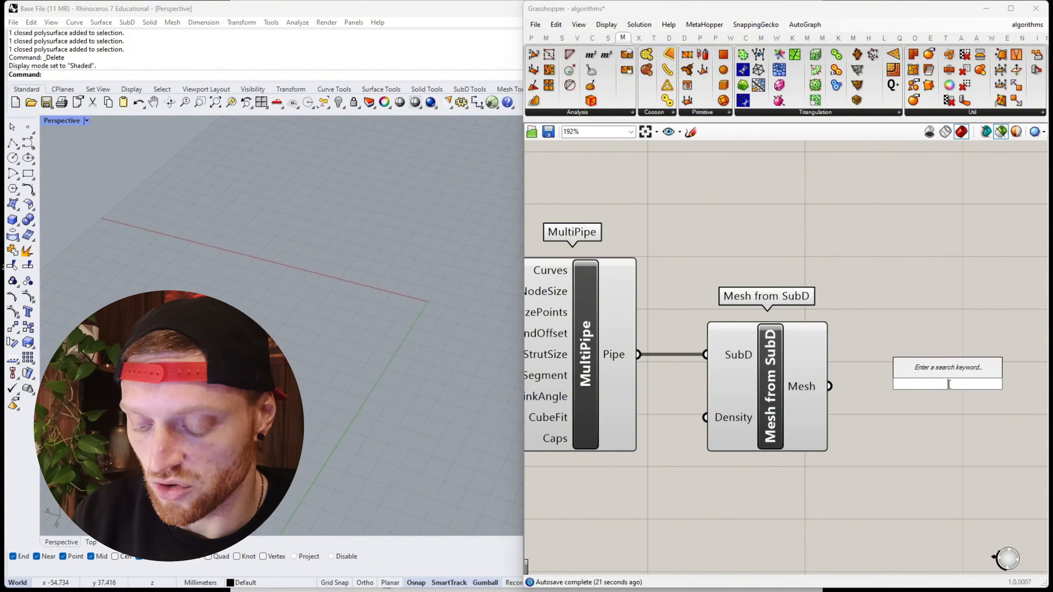
type(" mesh")
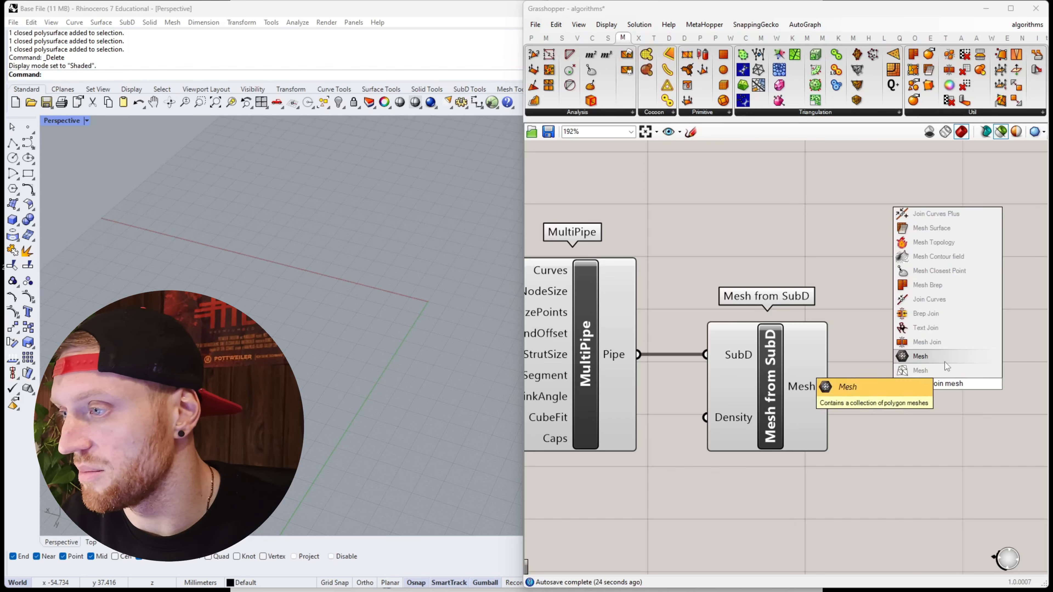
left_click(935, 342)
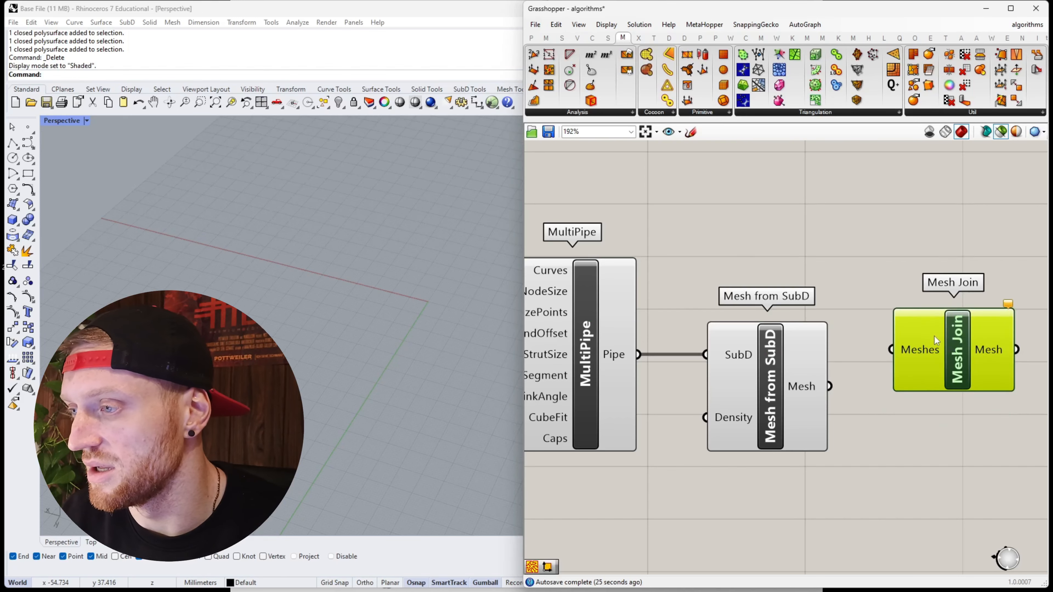
left_click_drag(829, 386, 891, 349)
left_click_drag(929, 379, 947, 283)
Step: Connect Mesh Sphere's Mesh output to Mesh Join's Meshes input as an additional source
scroll(947, 283, "down", 5)
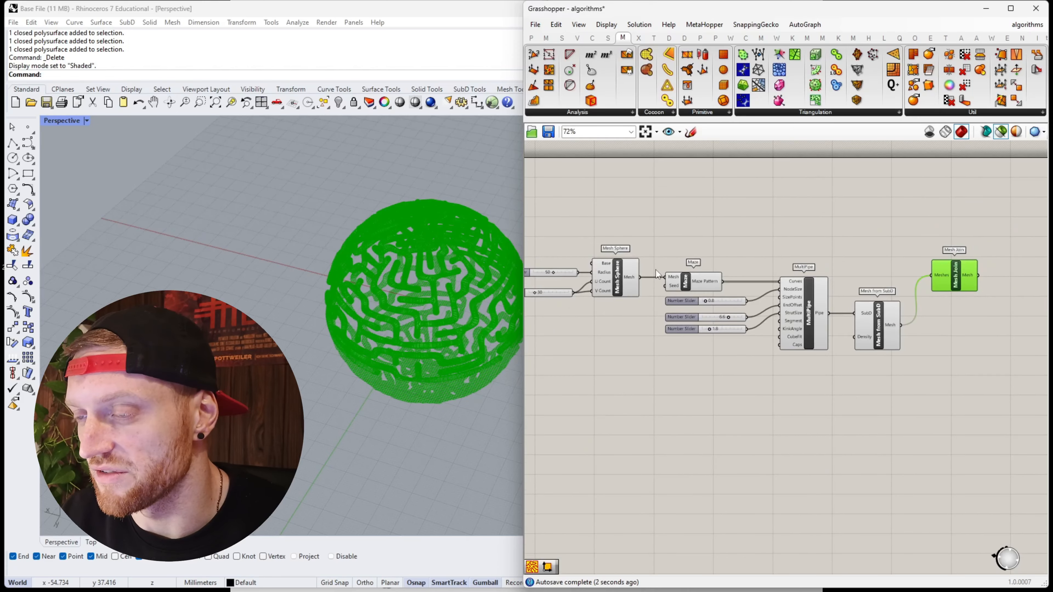
scroll(656, 274, "up", 2)
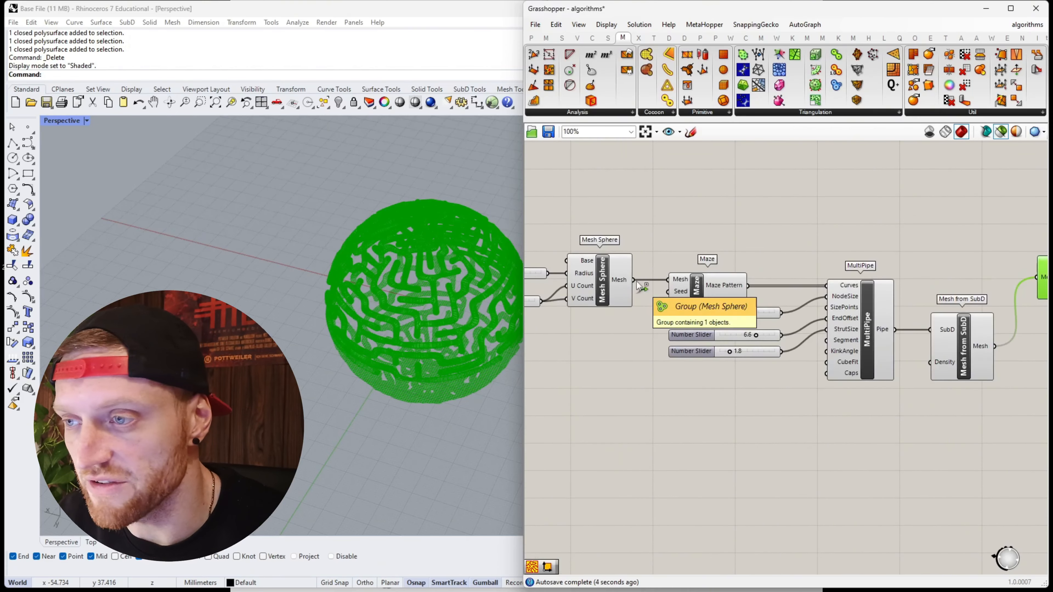
left_click_drag(633, 279, 1020, 278)
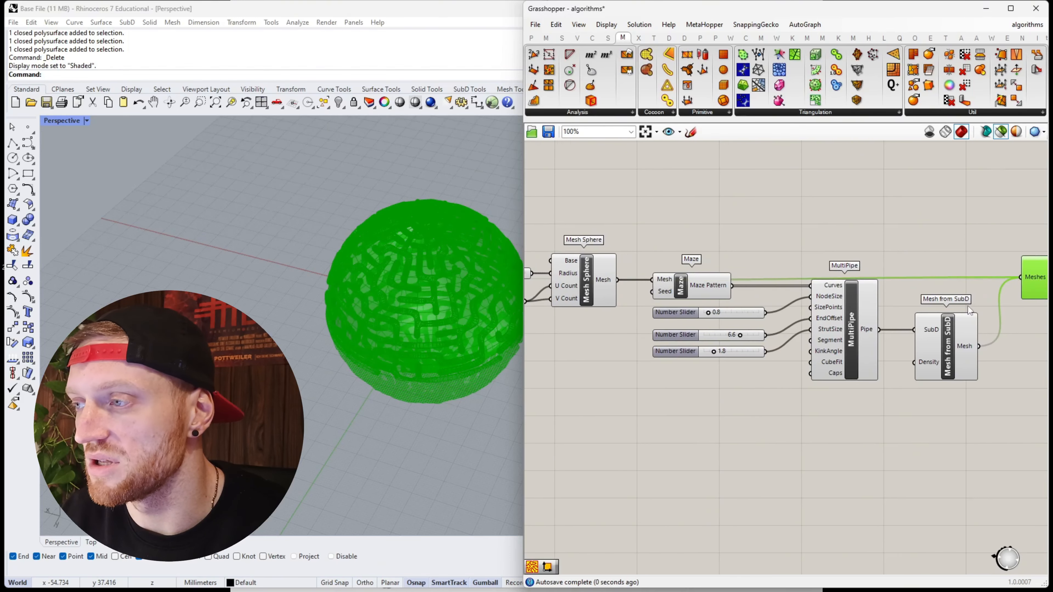
right_click_drag(943, 240, 778, 235)
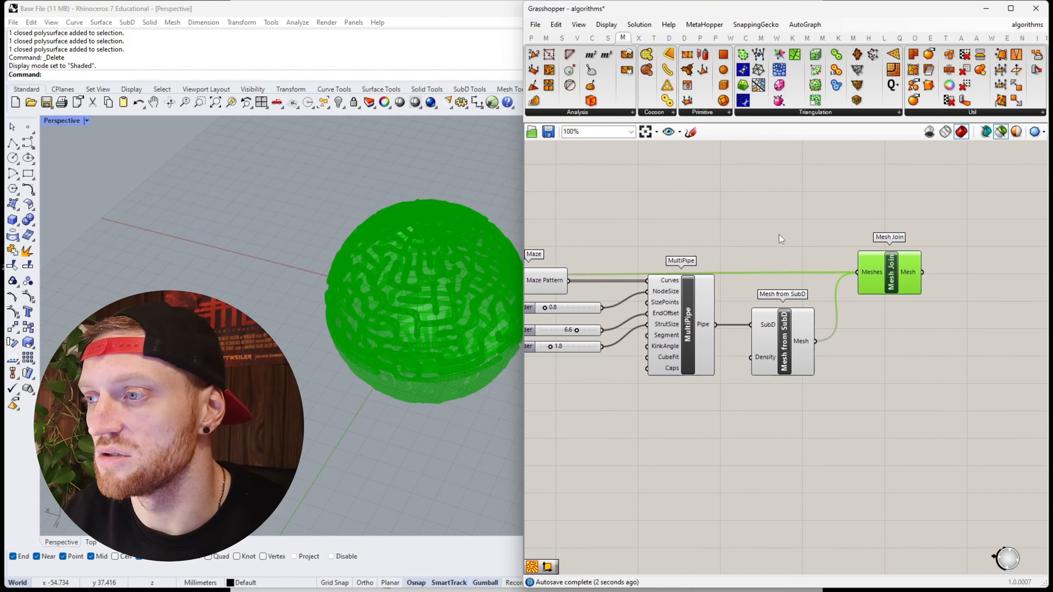
Step: Inspect the joined sphere and pipes up close, and bake the Mesh Join result into Rhino
scroll(418, 218, "up", 5)
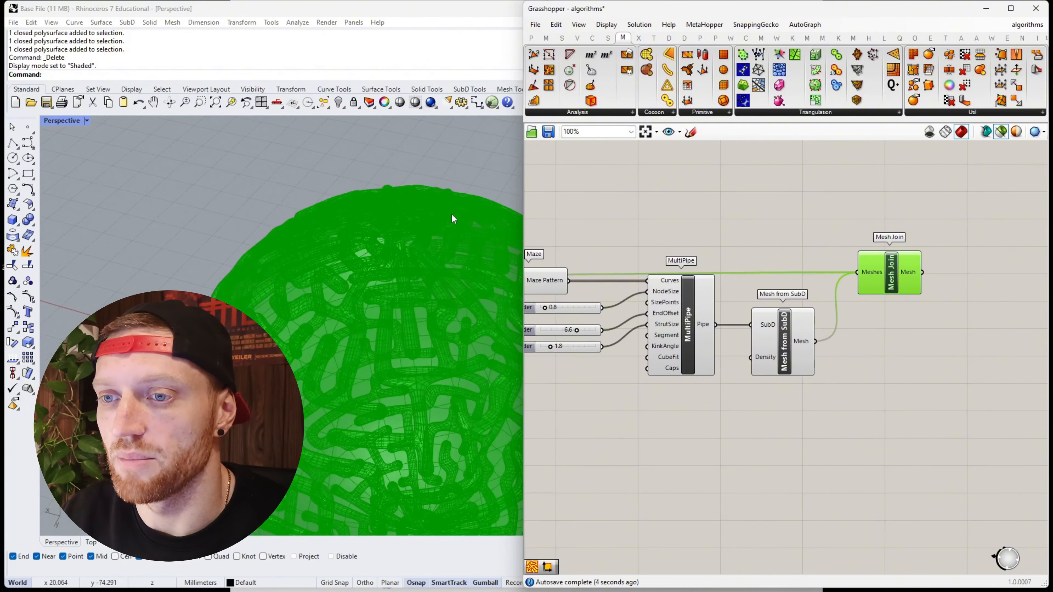
right_click_drag(454, 218, 347, 102)
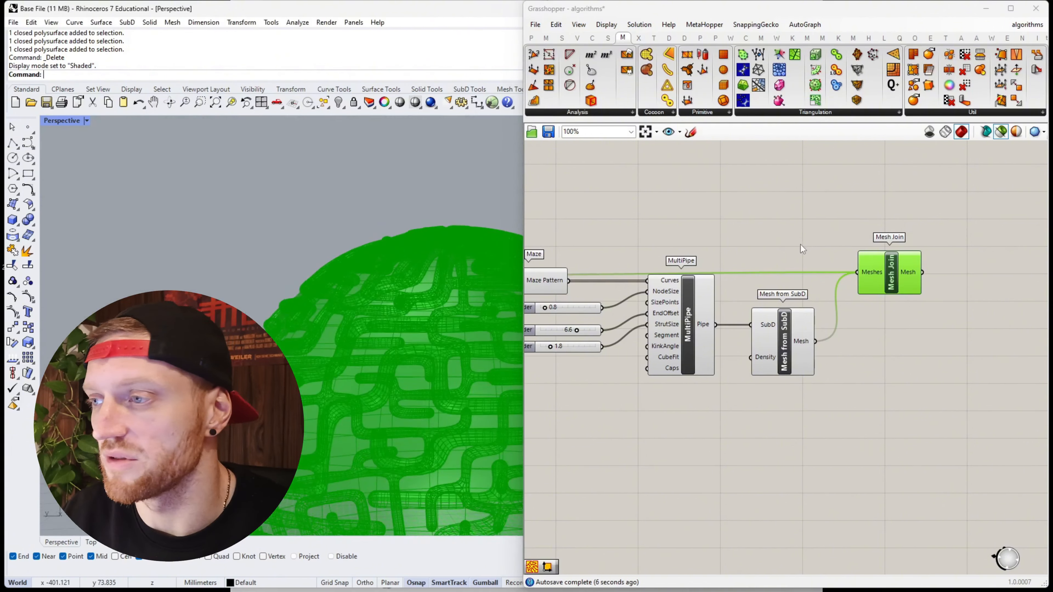
right_click(889, 281)
left_click(928, 318)
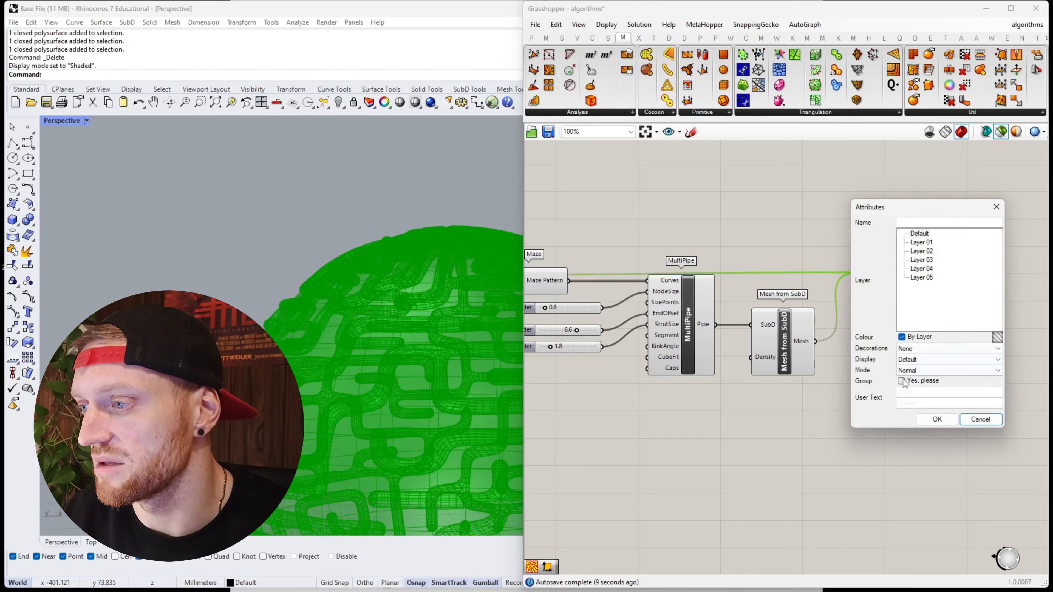
left_click(937, 421)
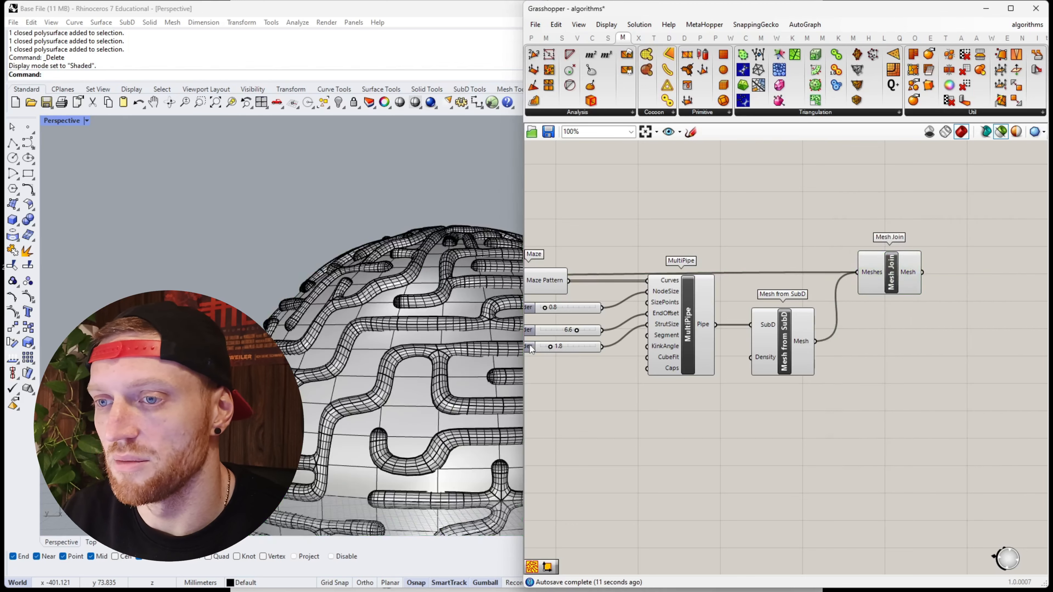
Step: Switch the Perspective viewport to Rendered display and inspect the baked maze sphere
scroll(386, 357, "down", 6)
right_click_drag(385, 356, 324, 407)
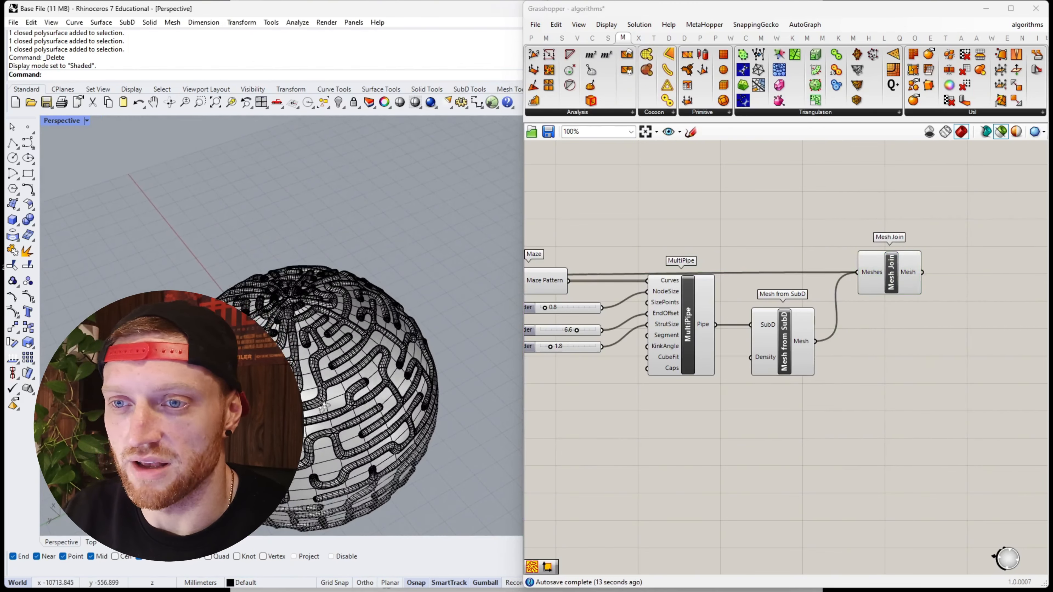
left_click(87, 121)
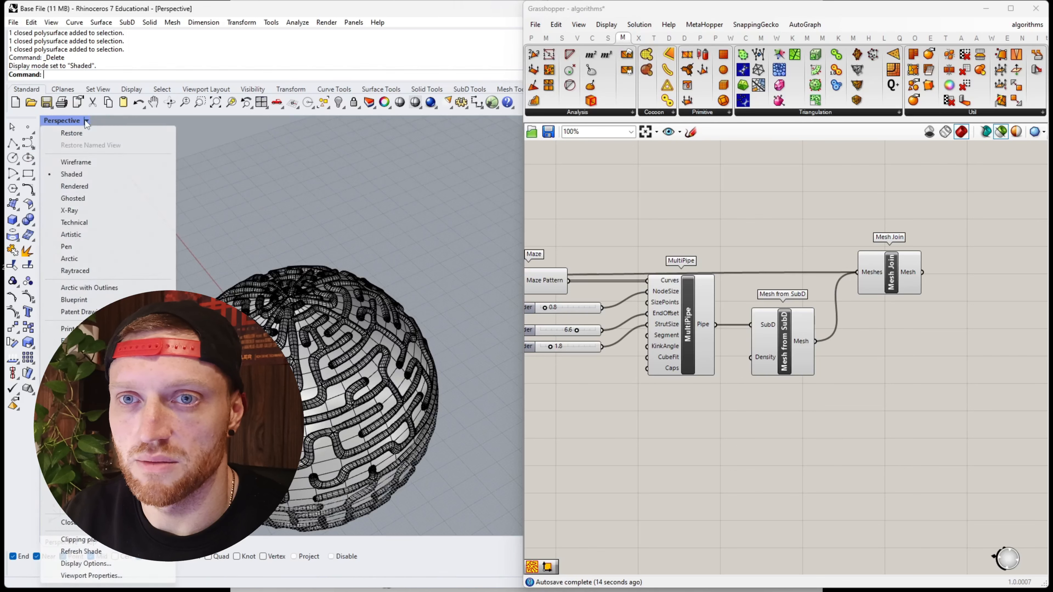
left_click(72, 186)
scroll(234, 202, "down", 8)
scroll(211, 290, "up", 5)
right_click_drag(212, 286, 379, 242)
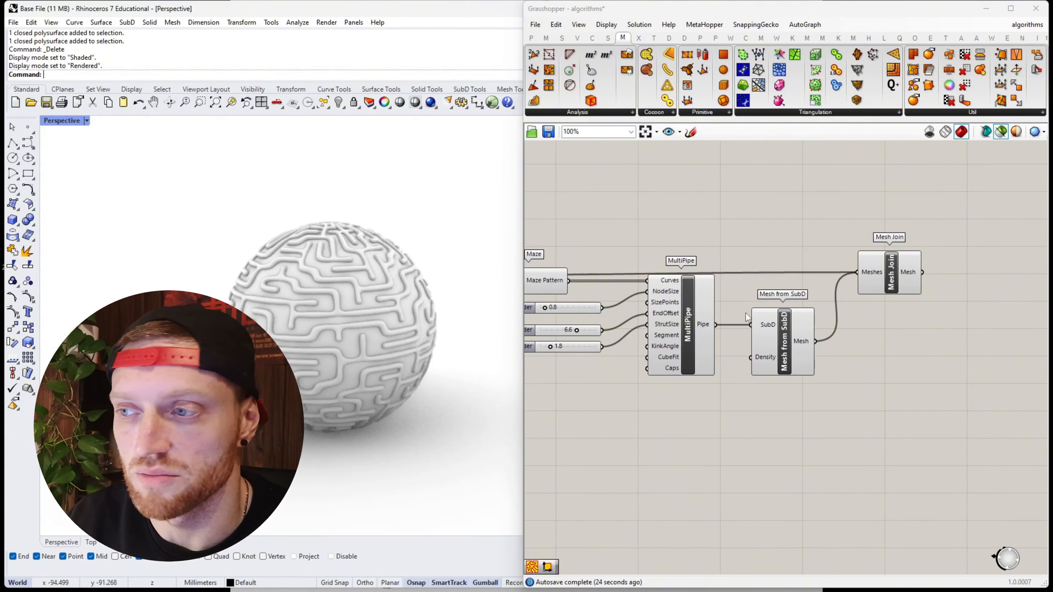
Step: Delete the baked maze sphere from Rhino and return the Perspective viewport to Shaded display
scroll(879, 386, "down", 2)
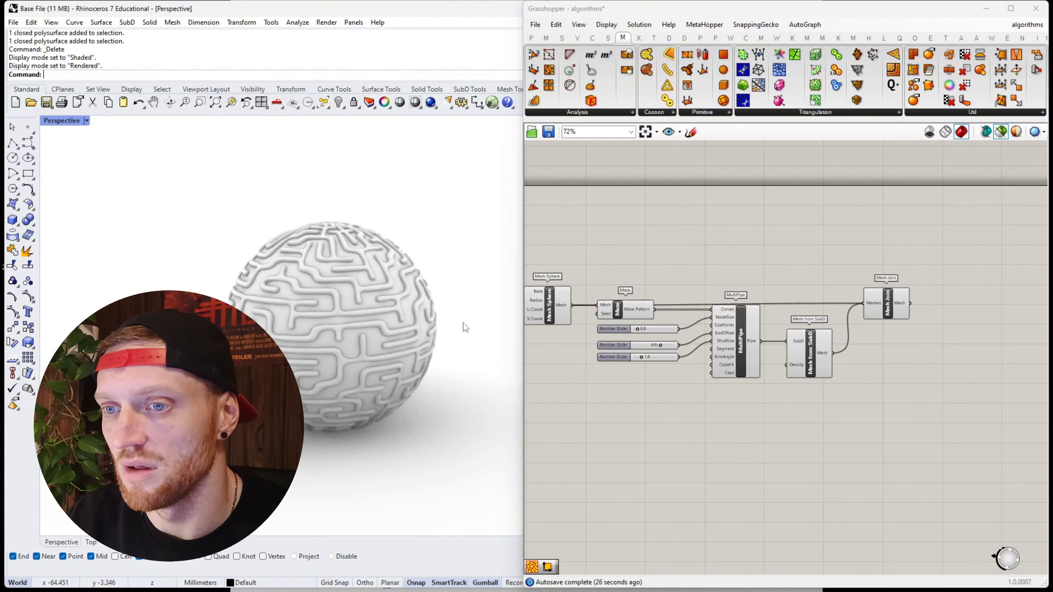
left_click(372, 305)
key("Delete")
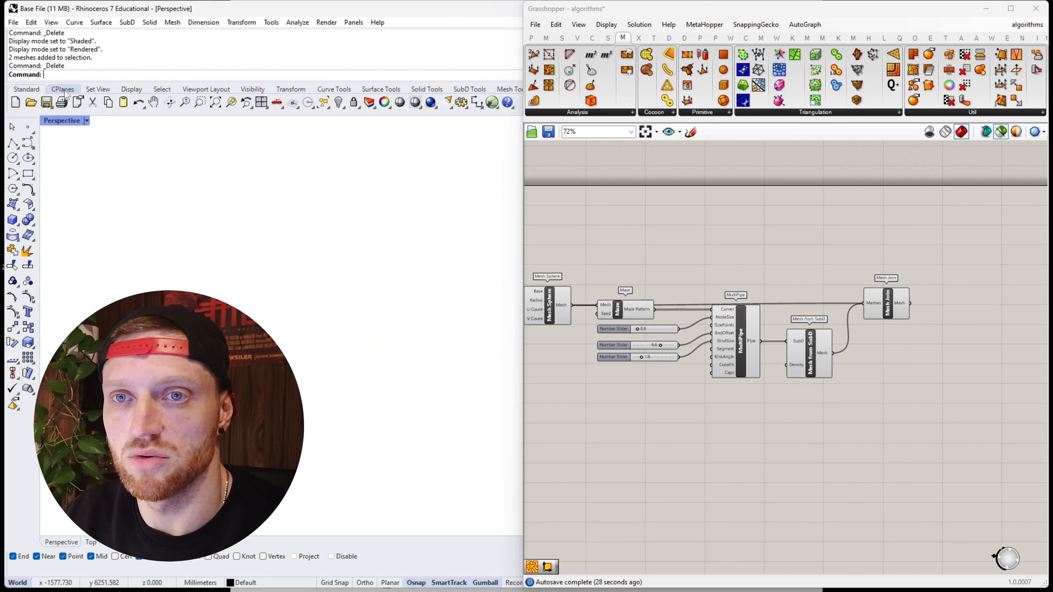
left_click(86, 121)
left_click(85, 173)
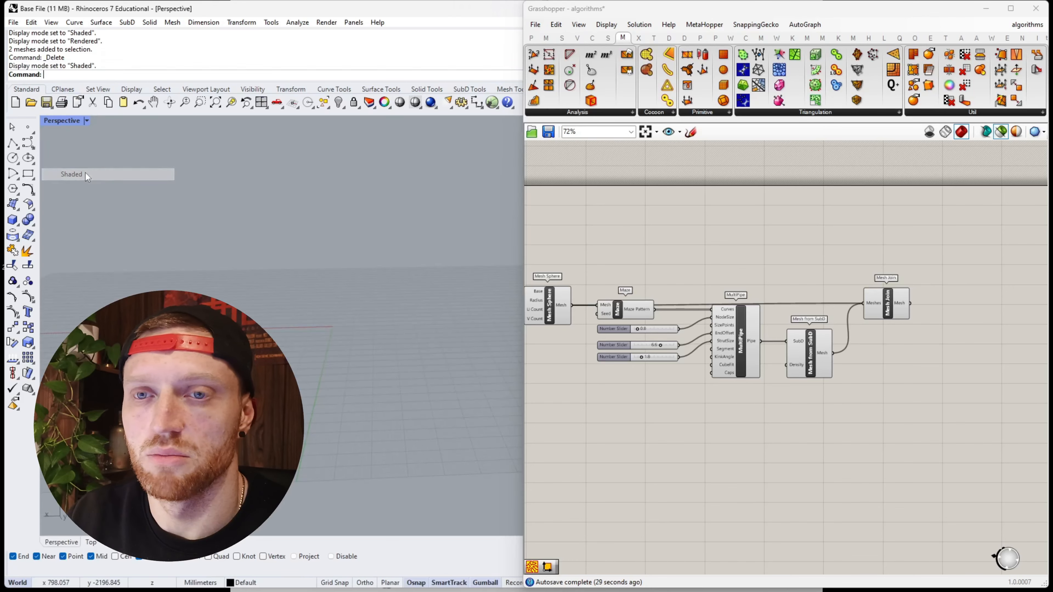
Step: Add a Populate Geometry component below Maze and connect Mesh Sphere's Mesh output to its Geometry input
left_click(720, 420)
right_click_drag(822, 414, 905, 410)
scroll(735, 410, "down", 2)
scroll(723, 410, "up", 2)
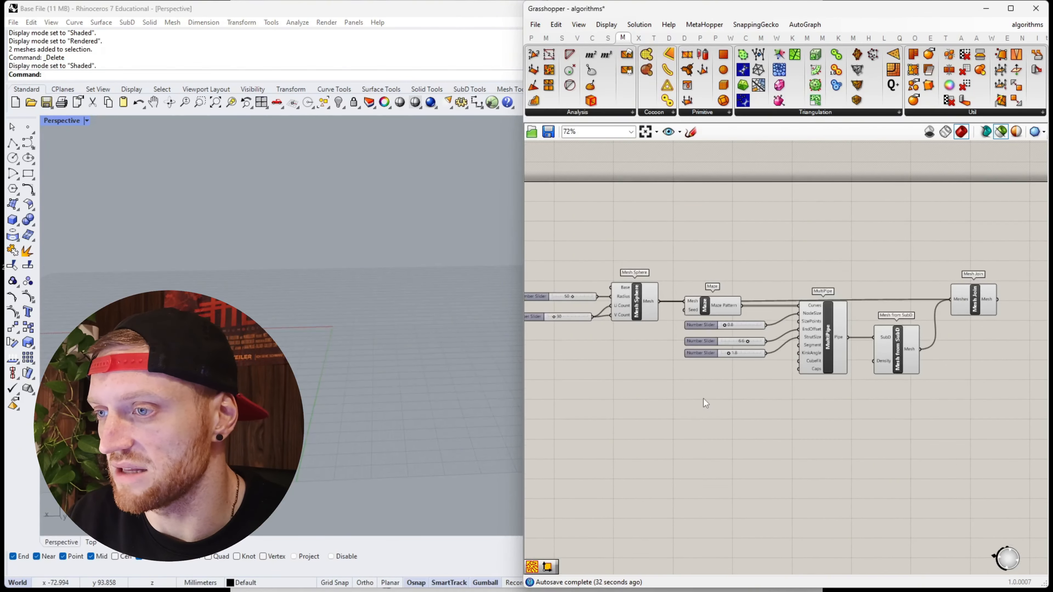
right_click_drag(704, 401, 737, 401)
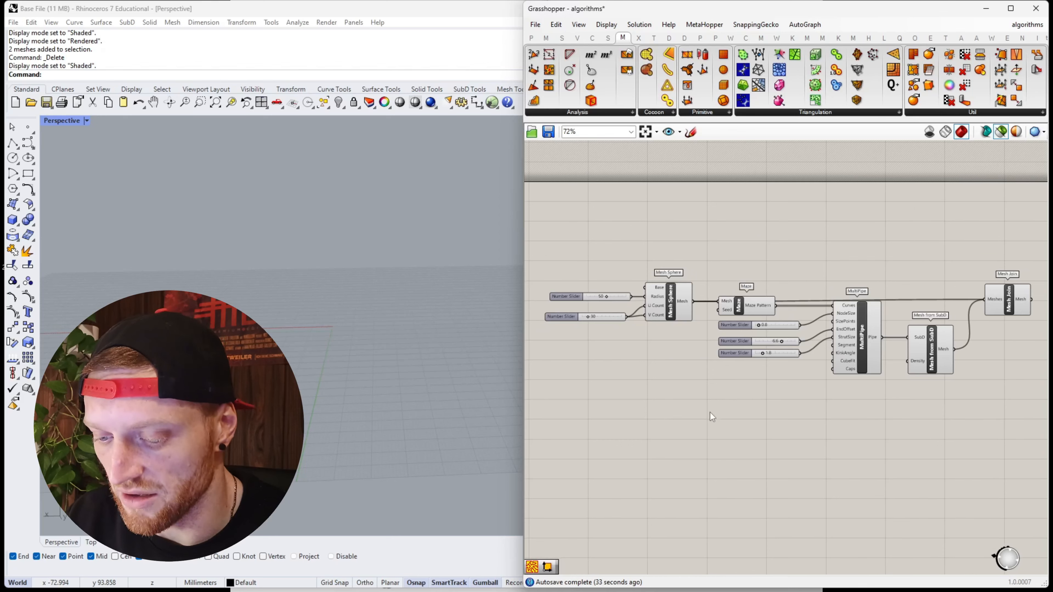
double_click(670, 399)
type("popu")
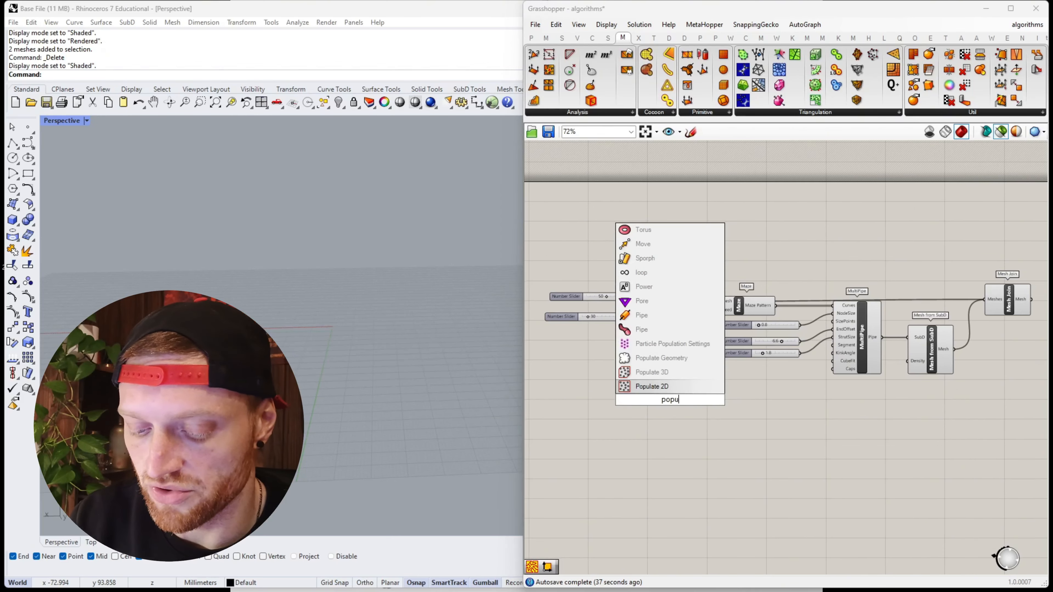
type("p")
key("BackSpace")
type("late")
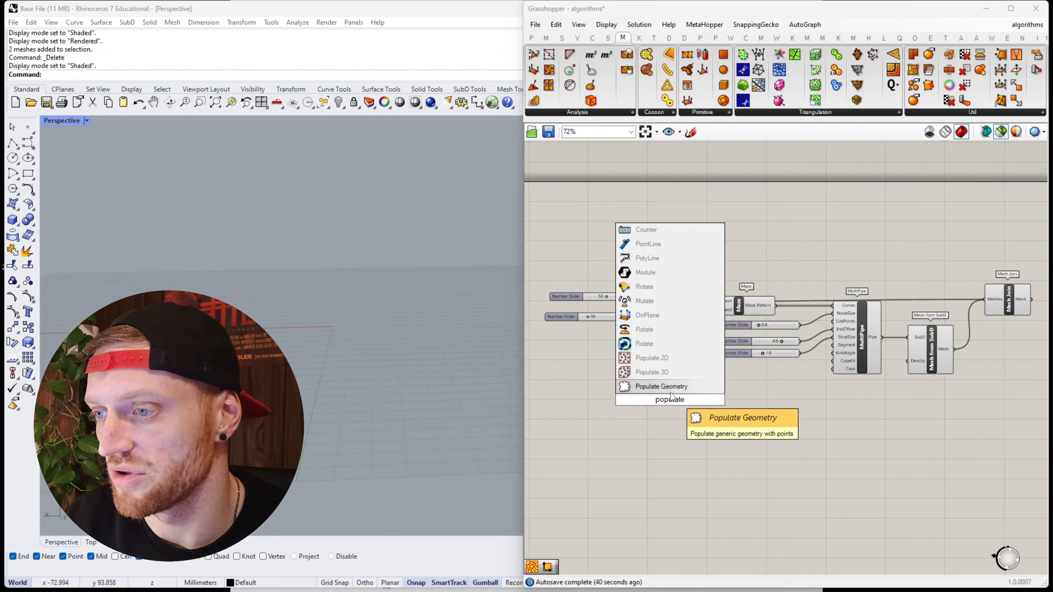
key("Return")
left_click_drag(674, 396, 725, 405)
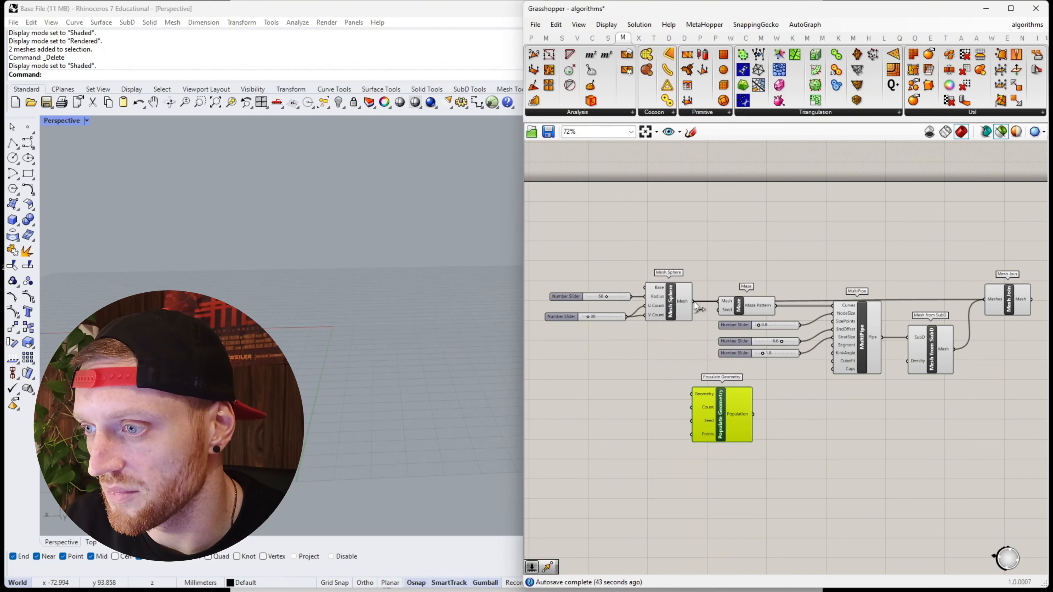
left_click_drag(695, 304, 742, 416)
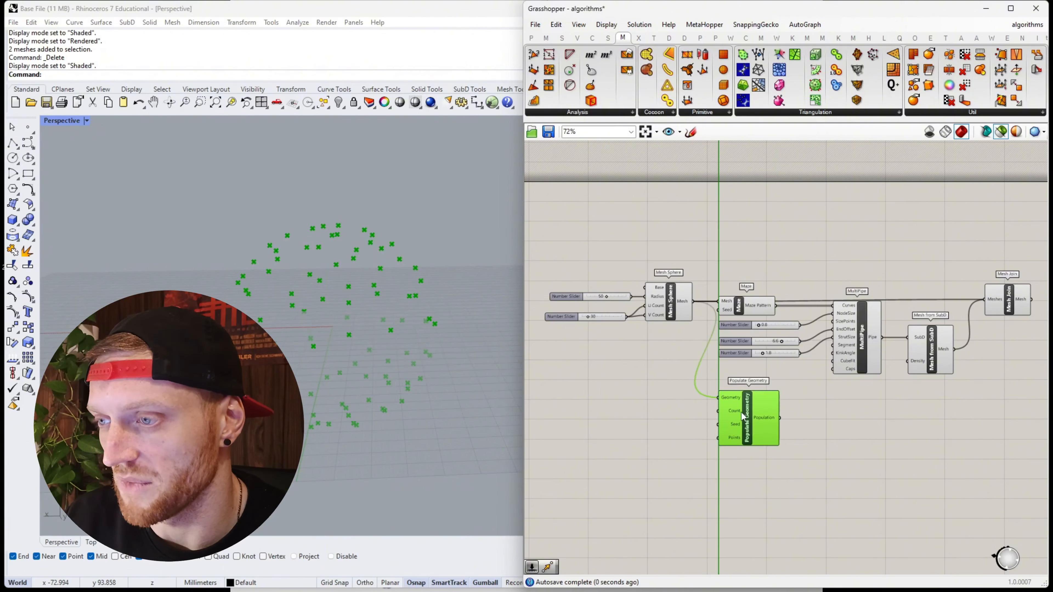
Step: Add a Flow Path component beside Populate Geometry and reveal where it is located among the Pattern Generation components
right_click_drag(830, 430, 757, 421)
double_click(756, 421)
type("flow path")
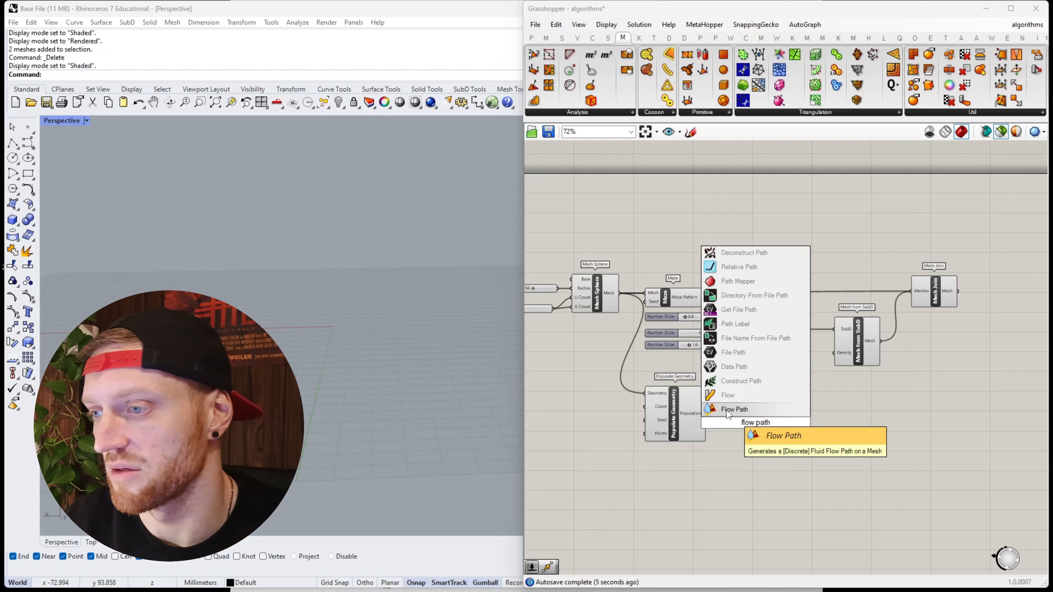
left_click(728, 410)
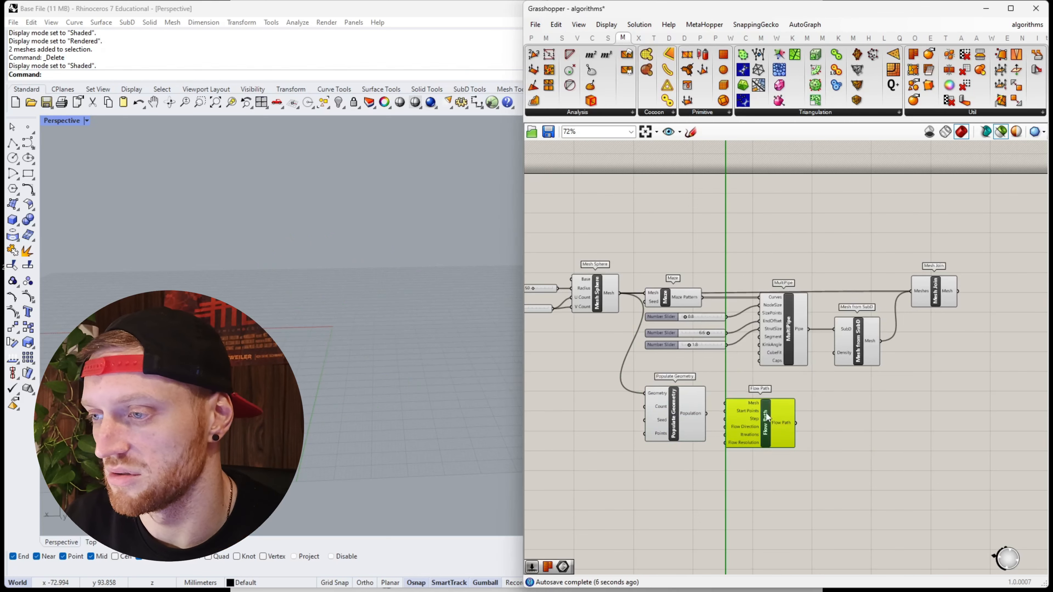
left_click(773, 423, "ctrl+alt")
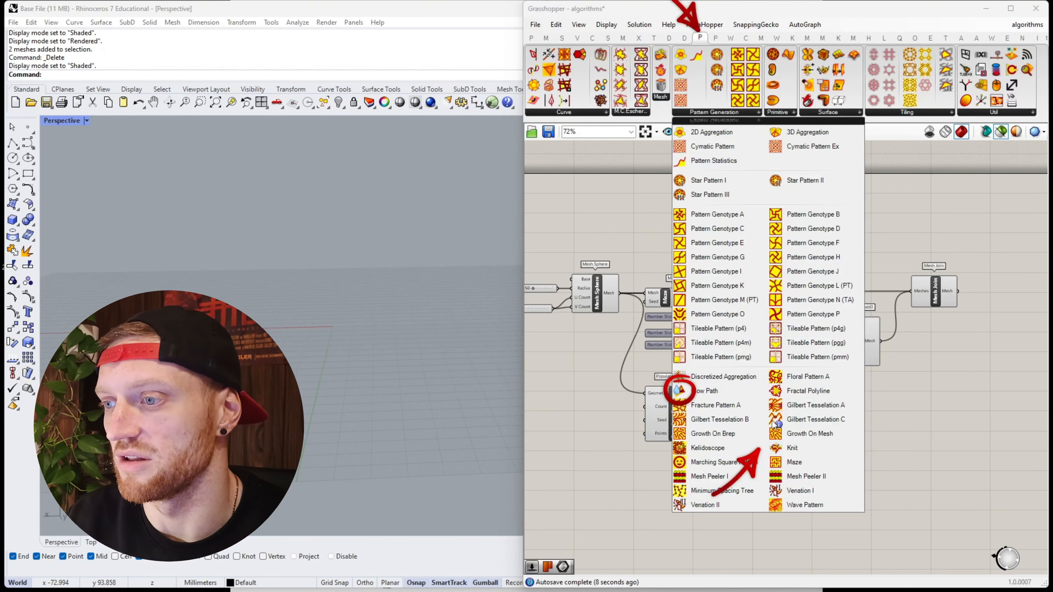
Step: Connect Mesh Sphere's Mesh output to Flow Path's Mesh input and Populate Geometry's Population output to its Start Points input
scroll(774, 428, "up", 3)
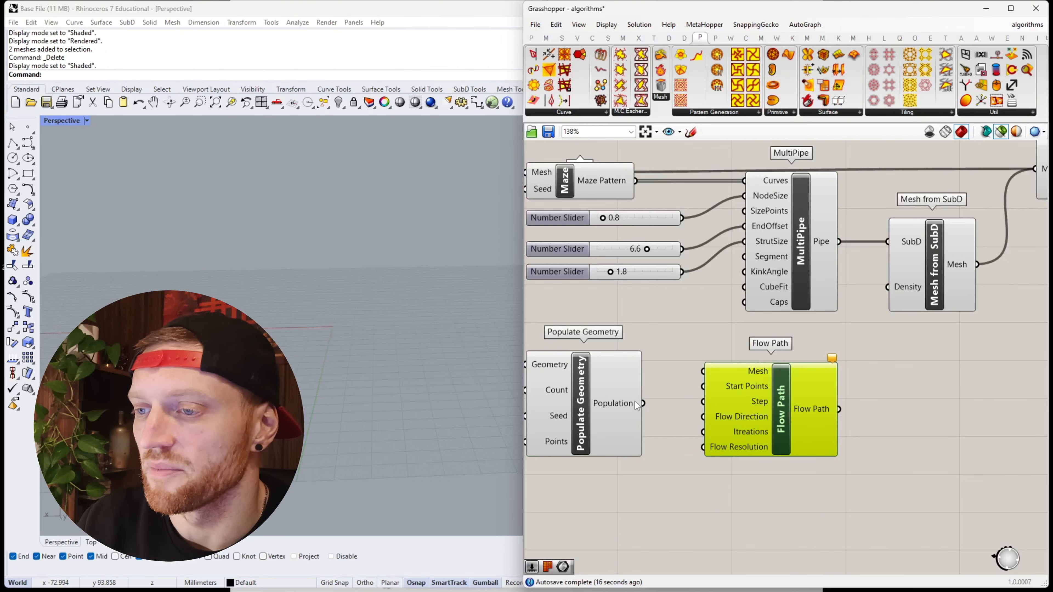
scroll(635, 401, "down", 3)
left_click_drag(599, 277, 761, 421)
scroll(742, 444, "up", 3)
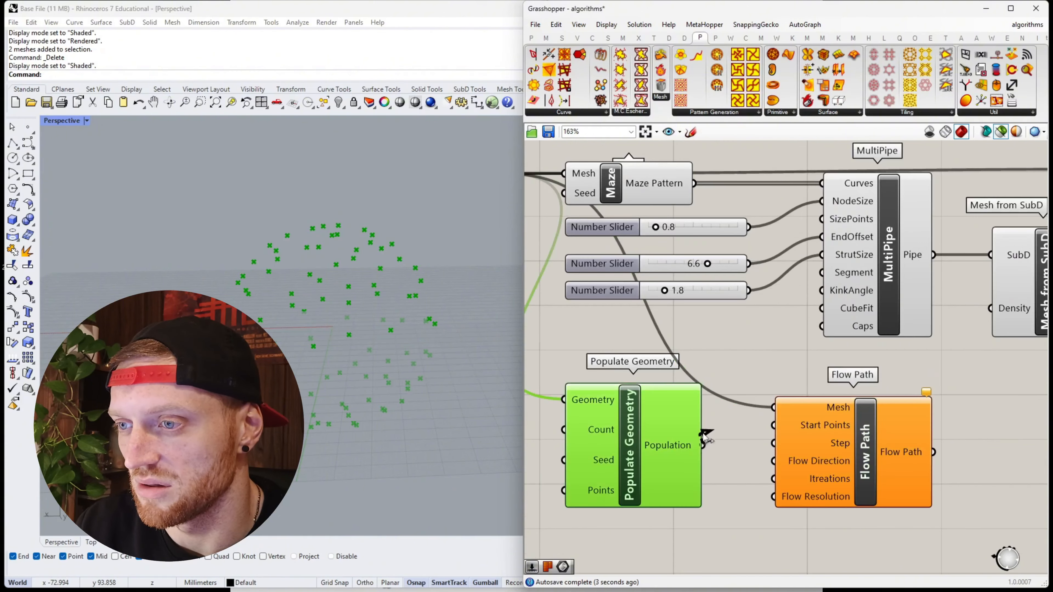
left_click_drag(702, 446, 704, 436)
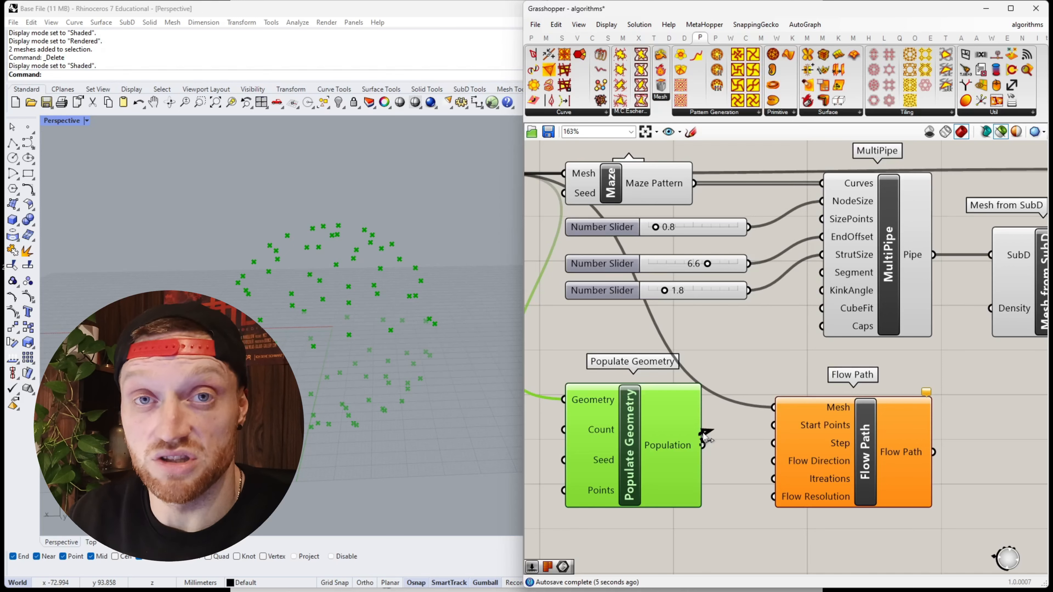
left_click_drag(705, 435, 773, 425)
Step: Shift Flow Path farther from Populate Geometry and feed its Itreations input from a new number slider set to 100, placed below Populate Geometry
mouse_move(839, 450)
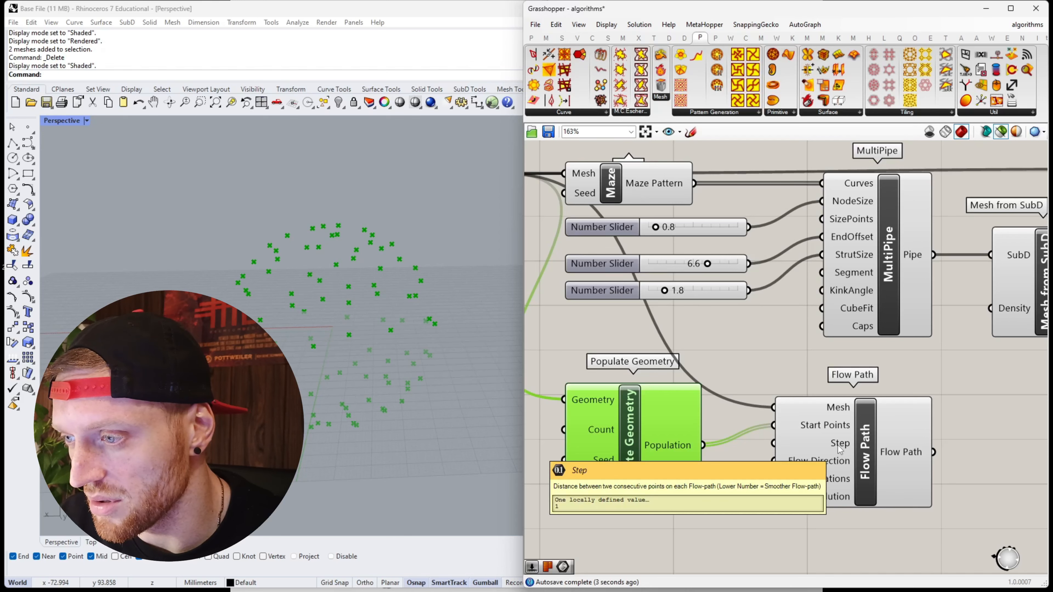
right_click_drag(840, 451, 758, 430)
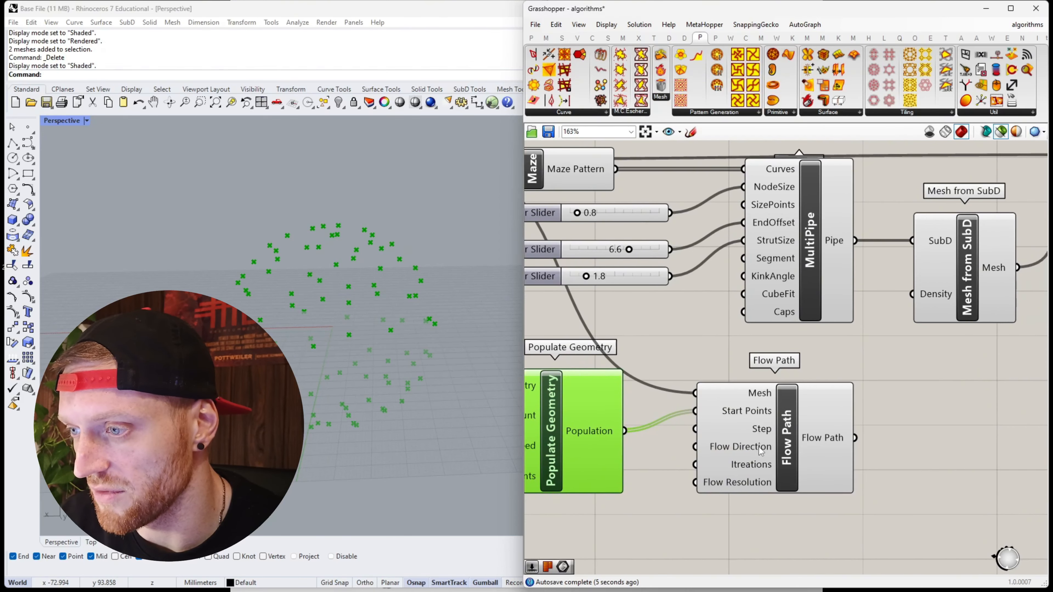
mouse_move(761, 452)
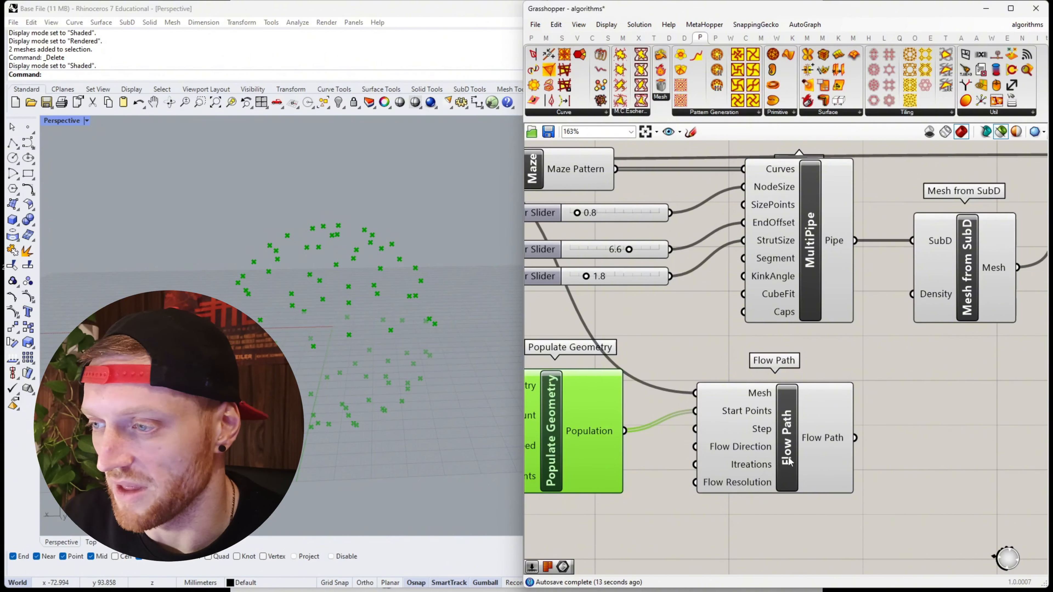
left_click_drag(788, 460, 898, 448)
double_click(700, 477)
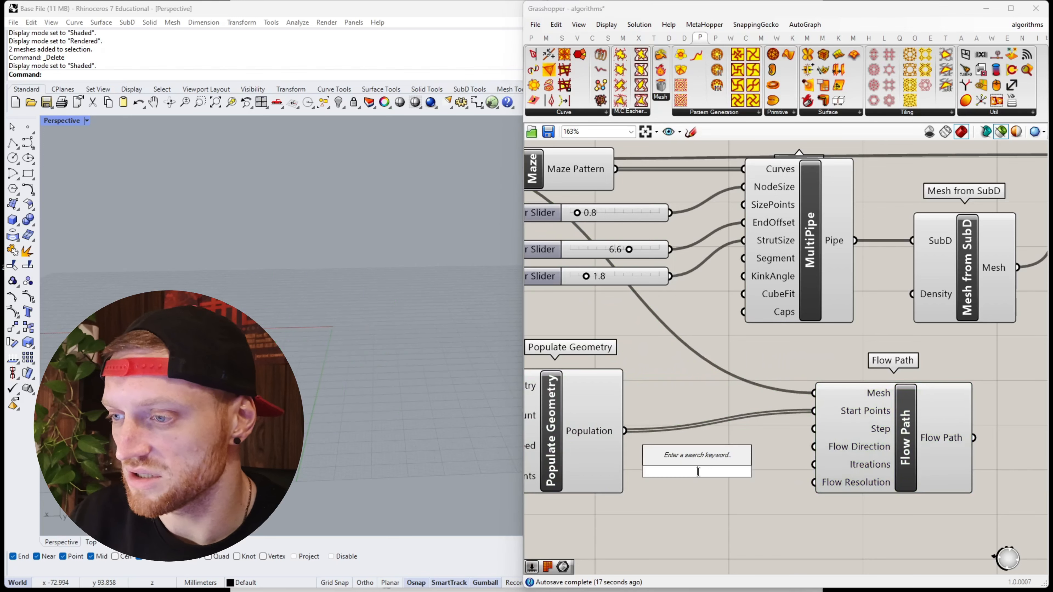
type("100")
key("Return")
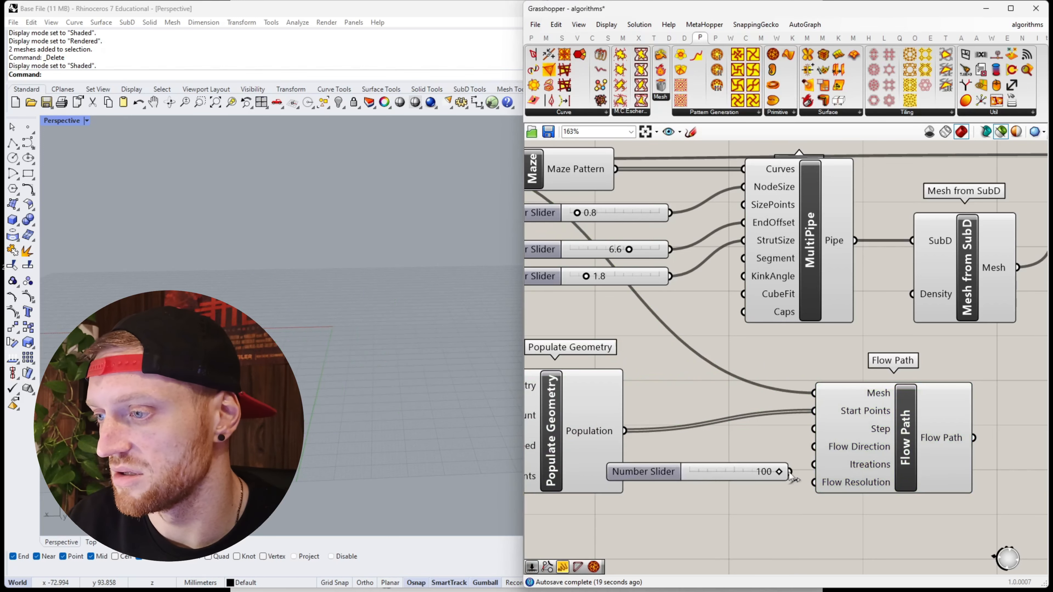
left_click_drag(790, 471, 808, 470)
left_click_drag(652, 478, 578, 519)
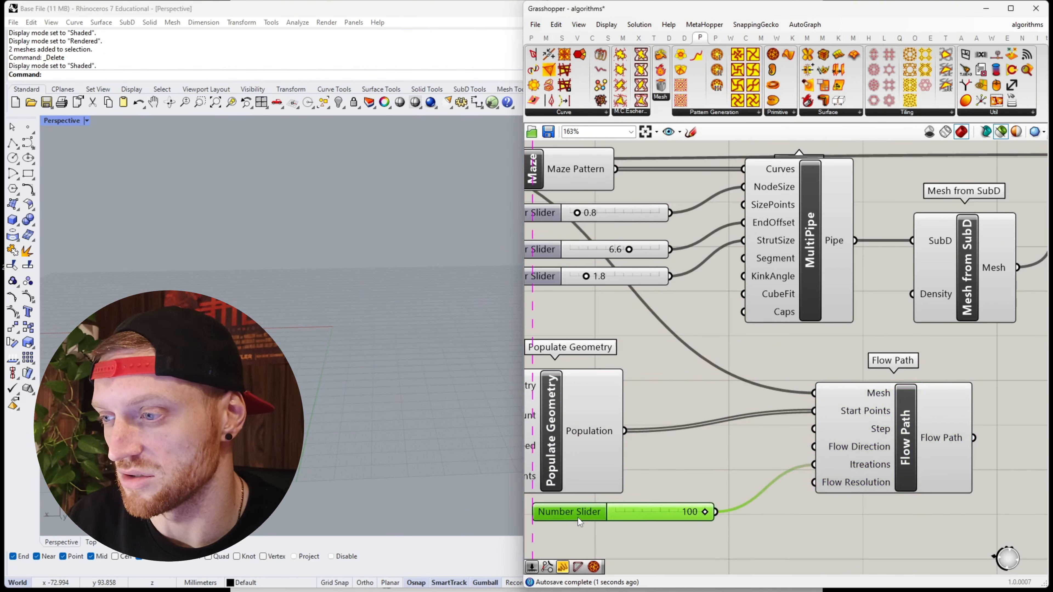
Step: Preview the Flow Path points on the sphere in the Perspective viewport and check the structure of the Flow Path output
left_click(880, 442)
right_click_drag(475, 381, 257, 264)
scroll(295, 352, "up", 8)
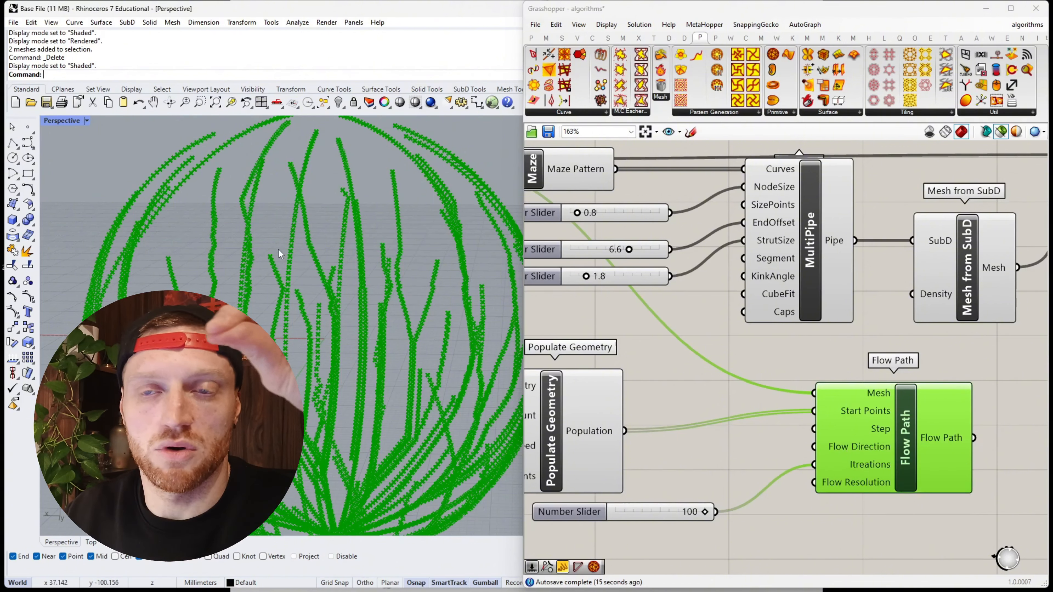
scroll(214, 277, "down", 5)
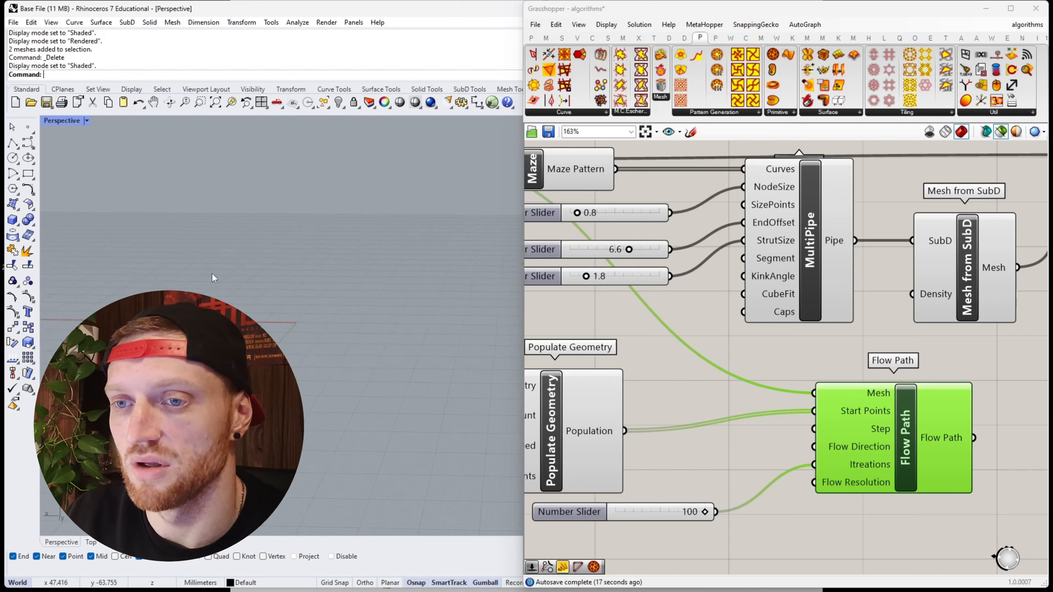
right_click_drag(215, 276, 244, 273)
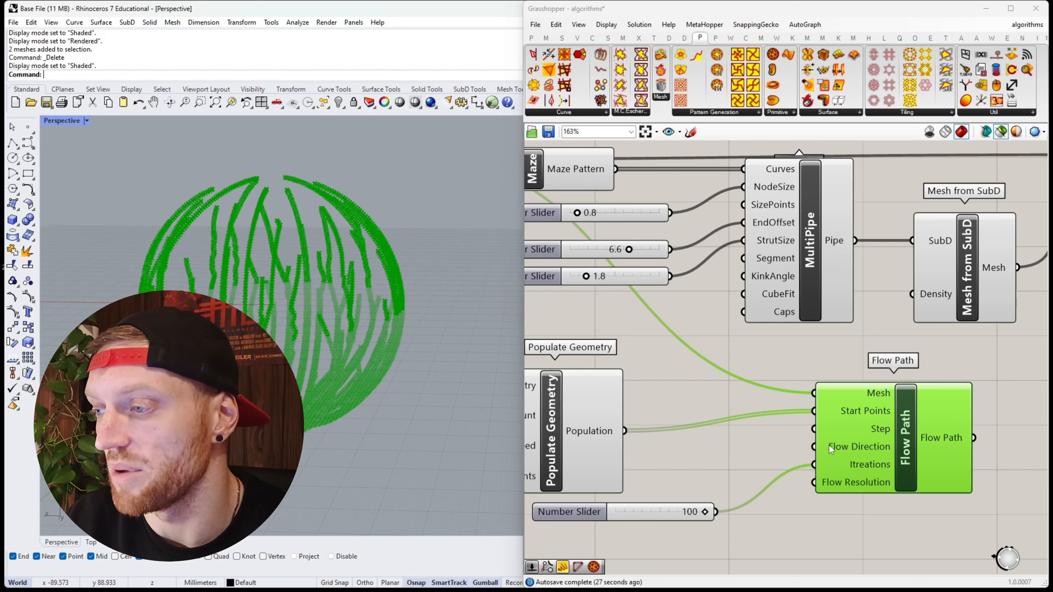
mouse_move(955, 441)
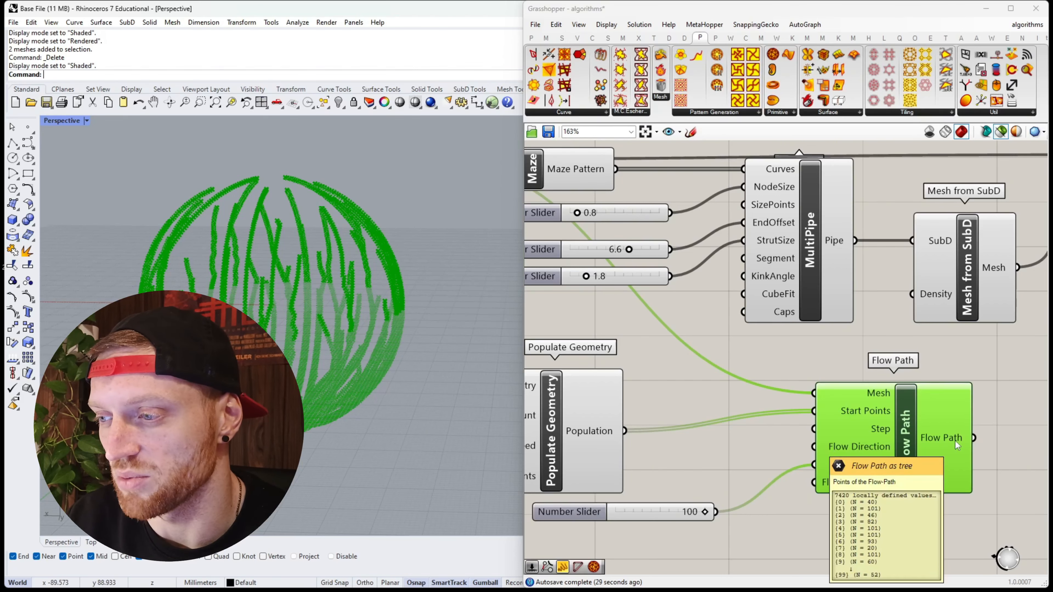
Step: Add a PolyLine component beside Flow Path and connect the Flow Path output to its Vertices input
right_click_drag(955, 441, 764, 425)
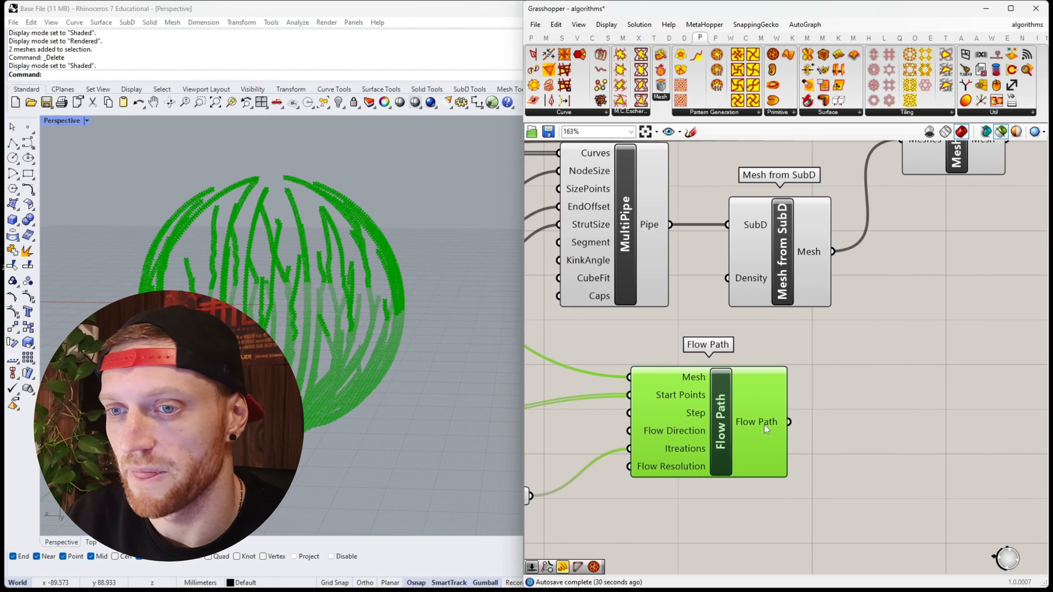
double_click(822, 425)
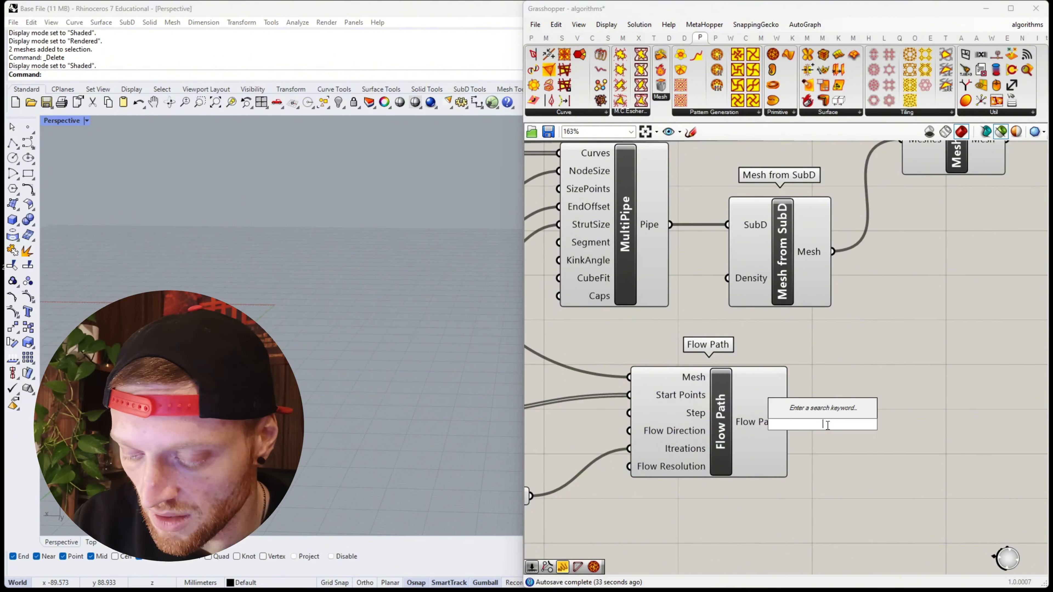
type("polylinr")
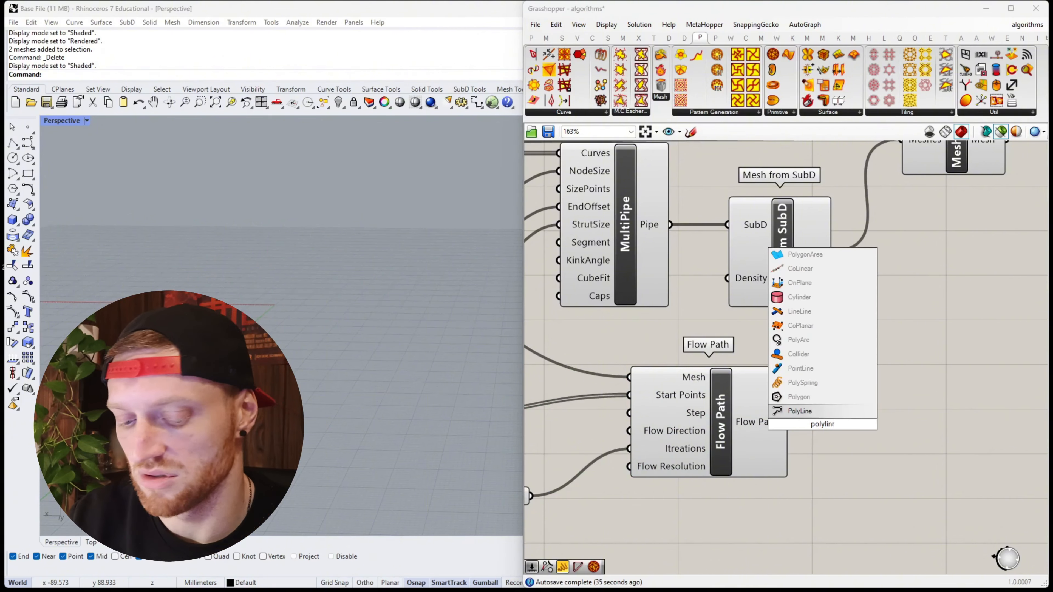
key("BackSpace")
type("e")
left_click(829, 413)
left_click_drag(829, 413, 889, 414)
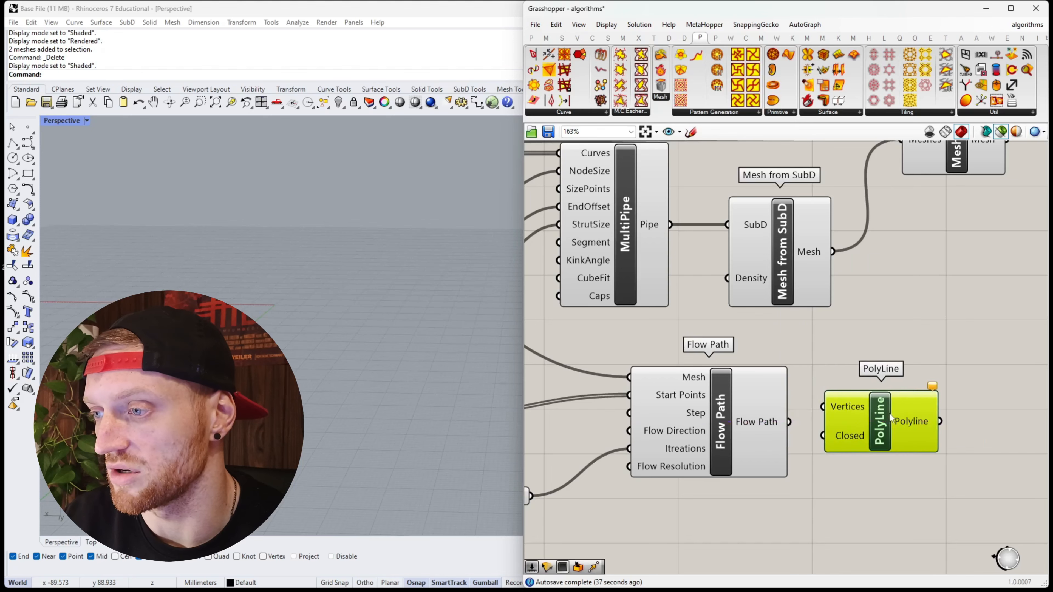
left_click_drag(817, 419, 823, 407)
Step: Move MultiPipe, its three number sliders, Mesh from SubD and Mesh Join farther along the canvas, away from Maze
scroll(823, 411, "down", 5)
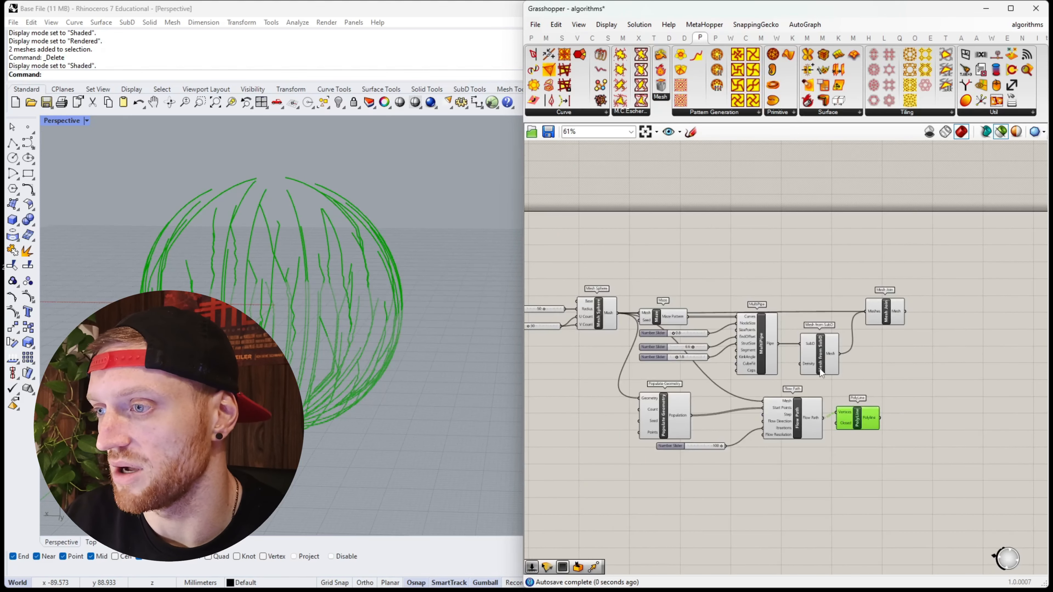
left_click_drag(936, 252, 696, 377)
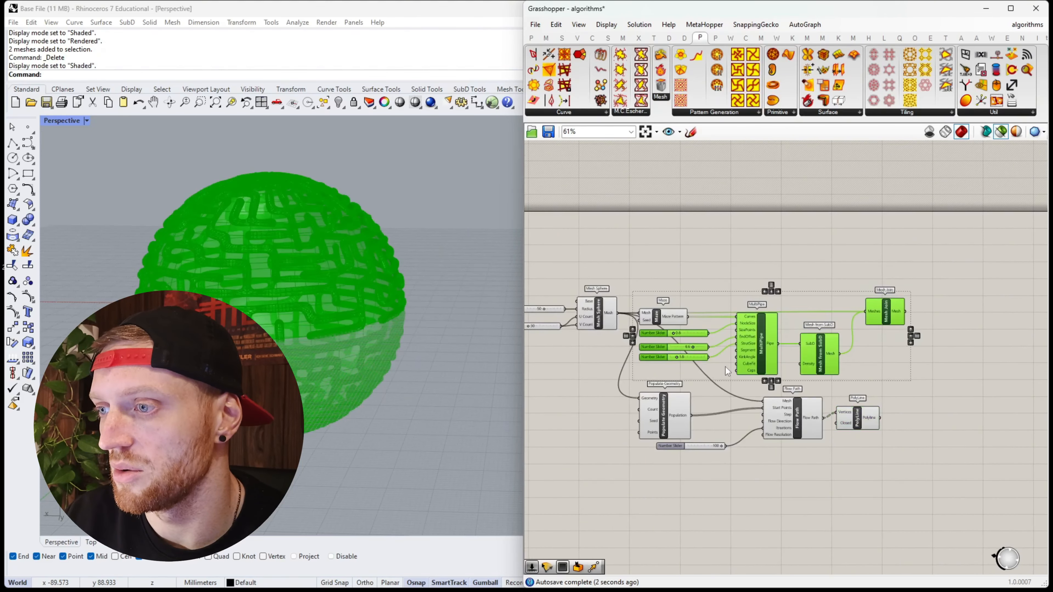
left_click_drag(764, 350, 932, 351)
left_click(903, 434)
Step: Preview the PolyLine curves on the sphere and nudge the PolyLine component slightly lower beside Flow Path
scroll(868, 419, "up", 2)
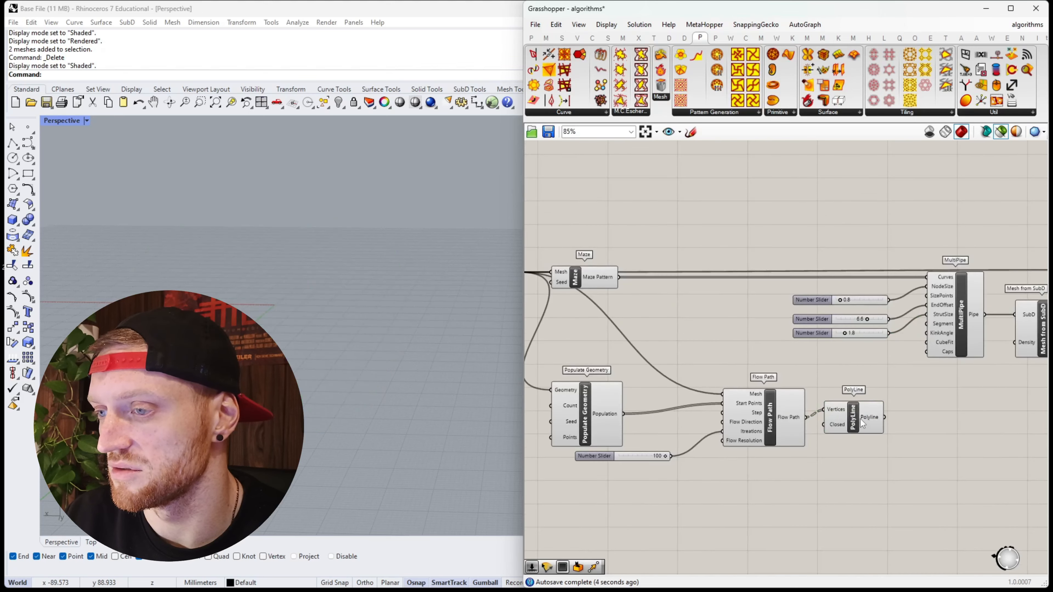
left_click(859, 419)
right_click_drag(336, 282, 390, 295)
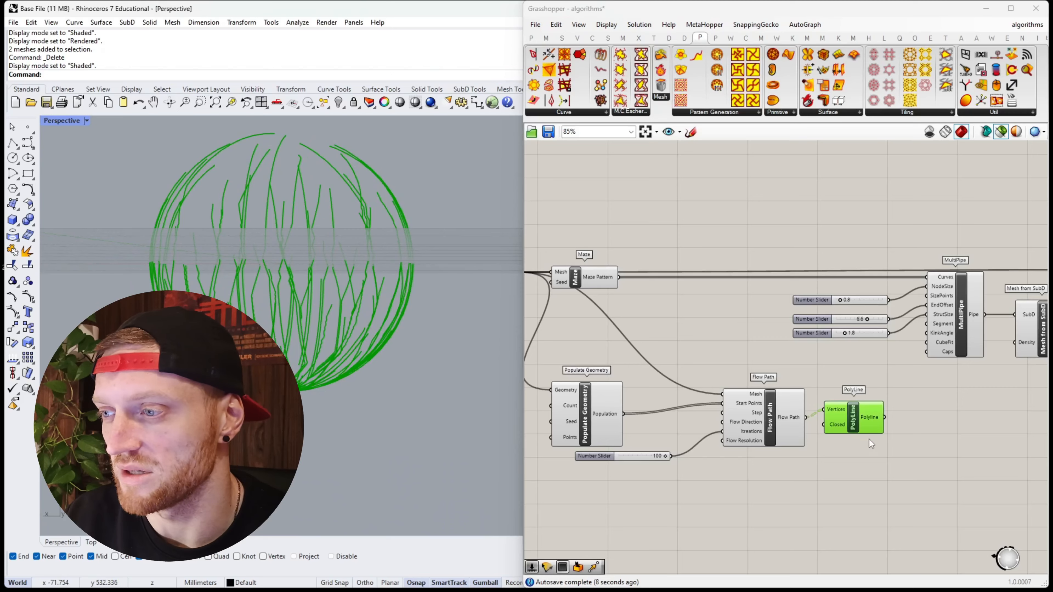
scroll(864, 429, "up", 3)
left_click_drag(841, 414, 841, 425)
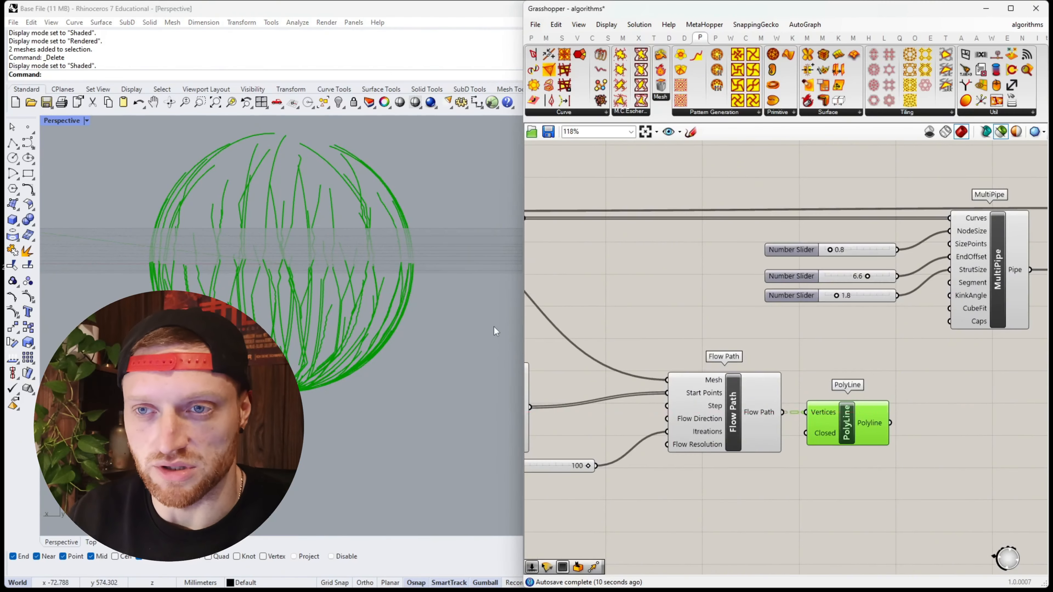
Step: Add a Panel below PolyLine, connect the Flow Path output to it and stretch it taller to read the point lists
double_click(810, 493)
type("panel")
key("Return")
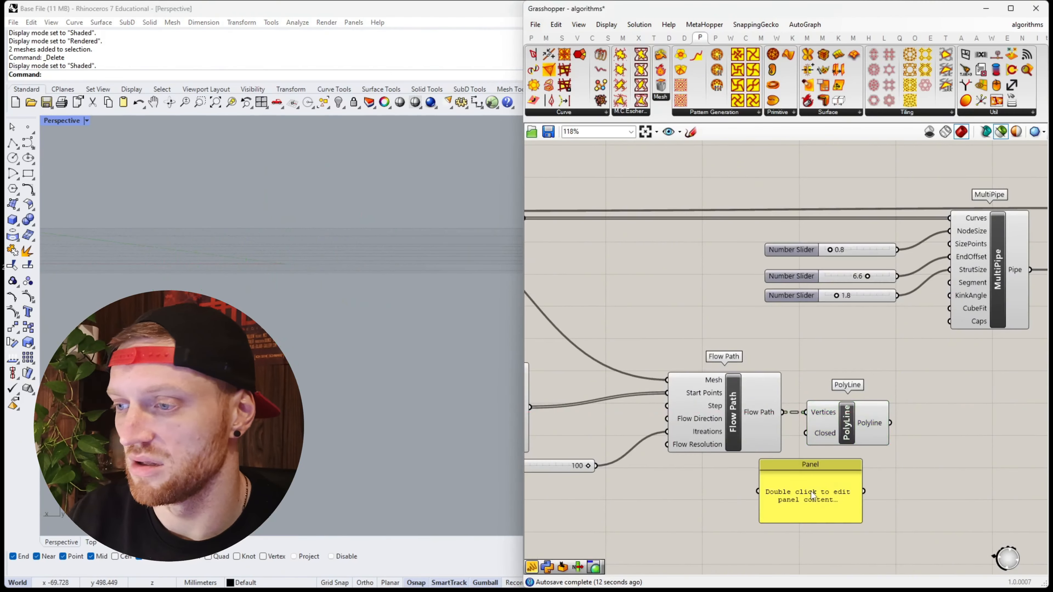
left_click_drag(813, 490, 839, 505)
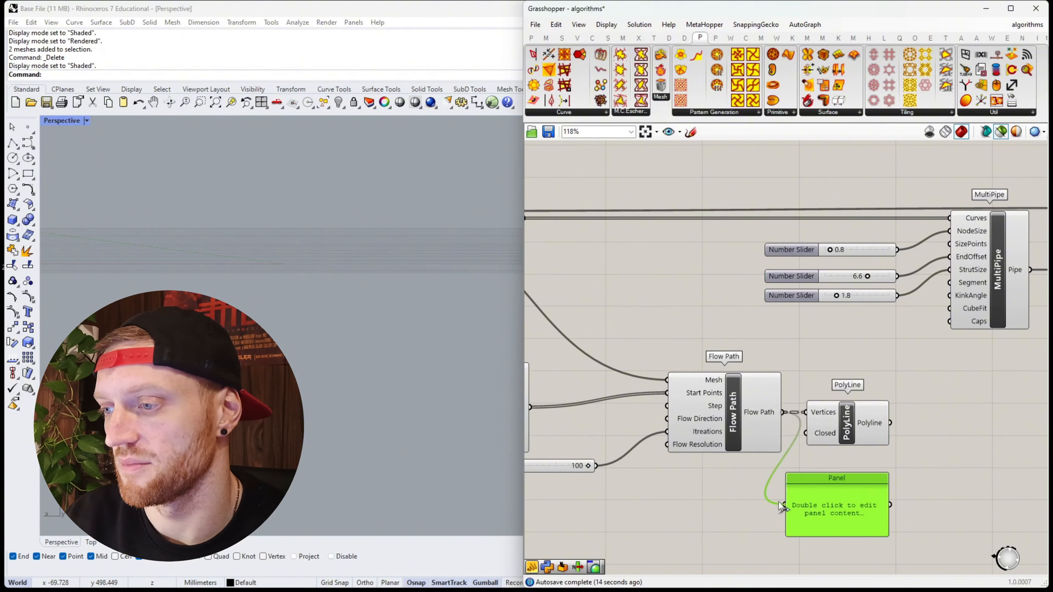
right_click_drag(827, 505, 822, 429)
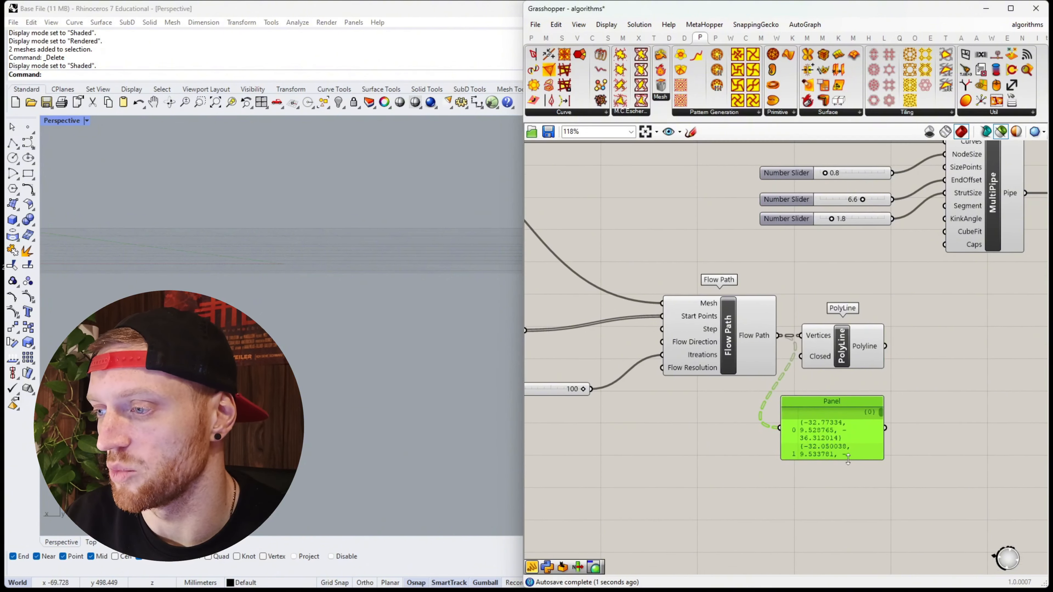
left_click_drag(848, 460, 845, 545)
scroll(841, 452, "down", 2)
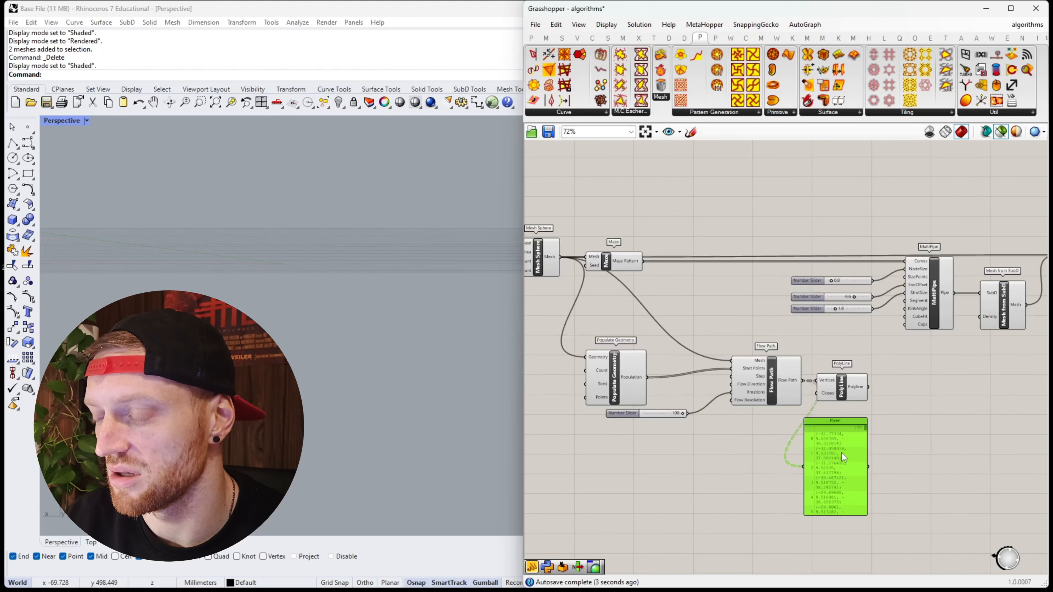
scroll(835, 468, "up", 1)
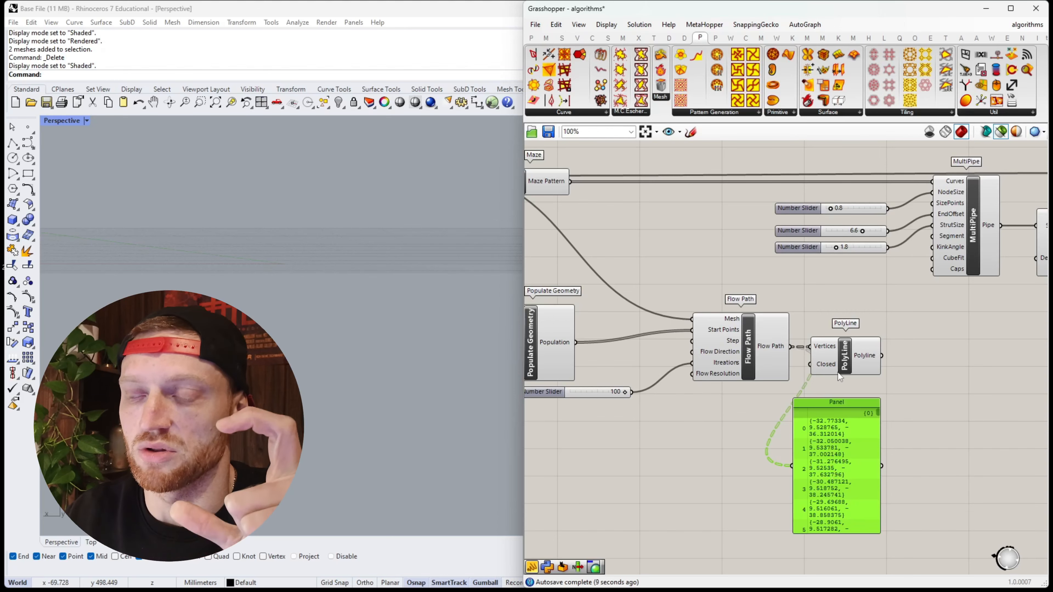
Step: Inspect the PolyLine curves and their output structure, and delete the Panel below the component
left_click(847, 359)
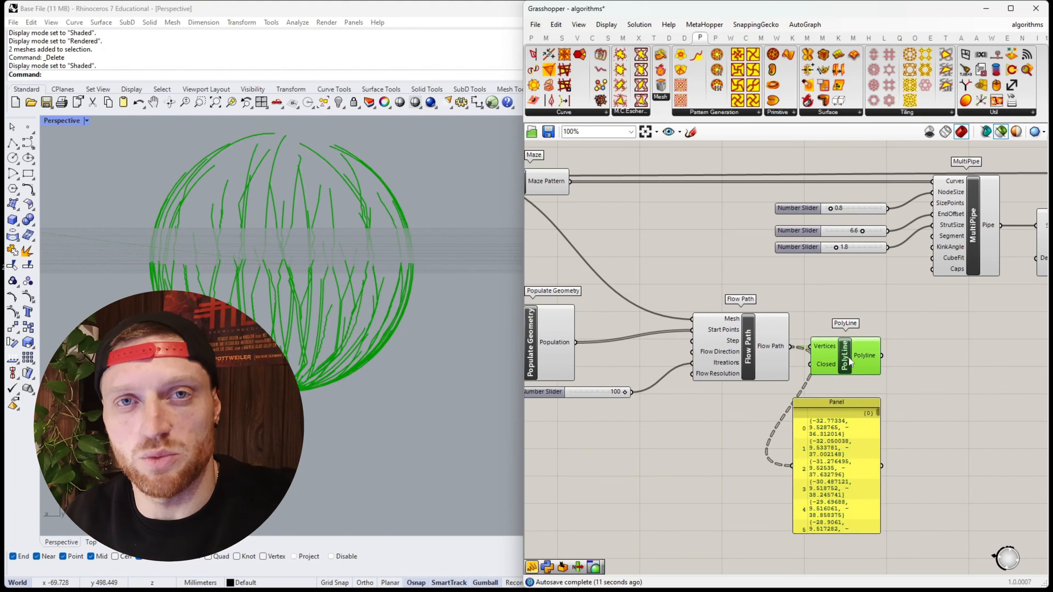
right_click_drag(370, 277, 372, 300)
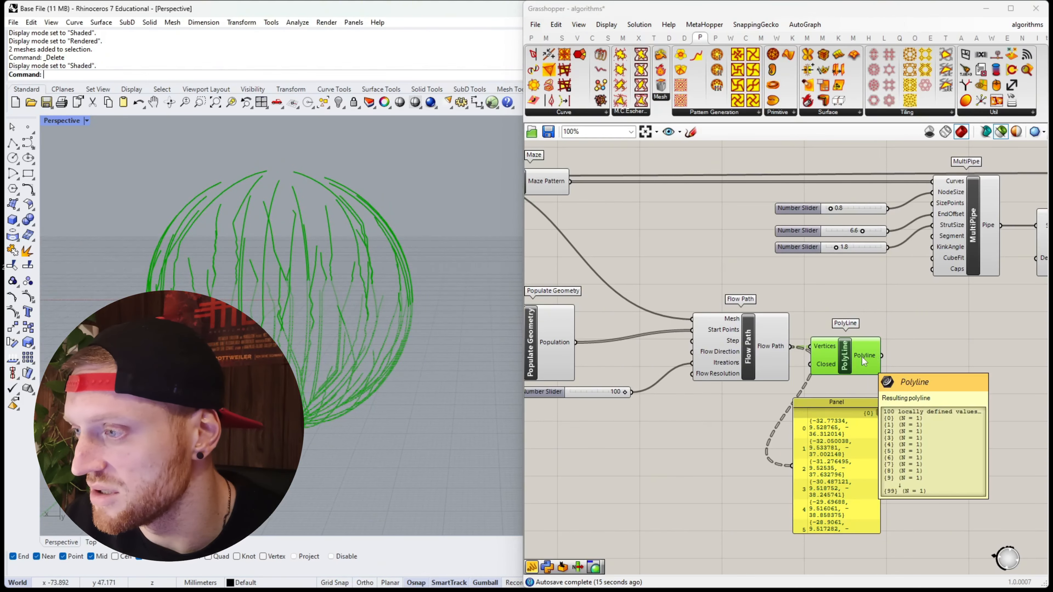
left_click(860, 440)
key("Delete")
Step: Replace the Maze connection on MultiPipe's Curves input with PolyLine's Polyline output and preview the piped flow paths
right_click_drag(858, 436, 792, 477)
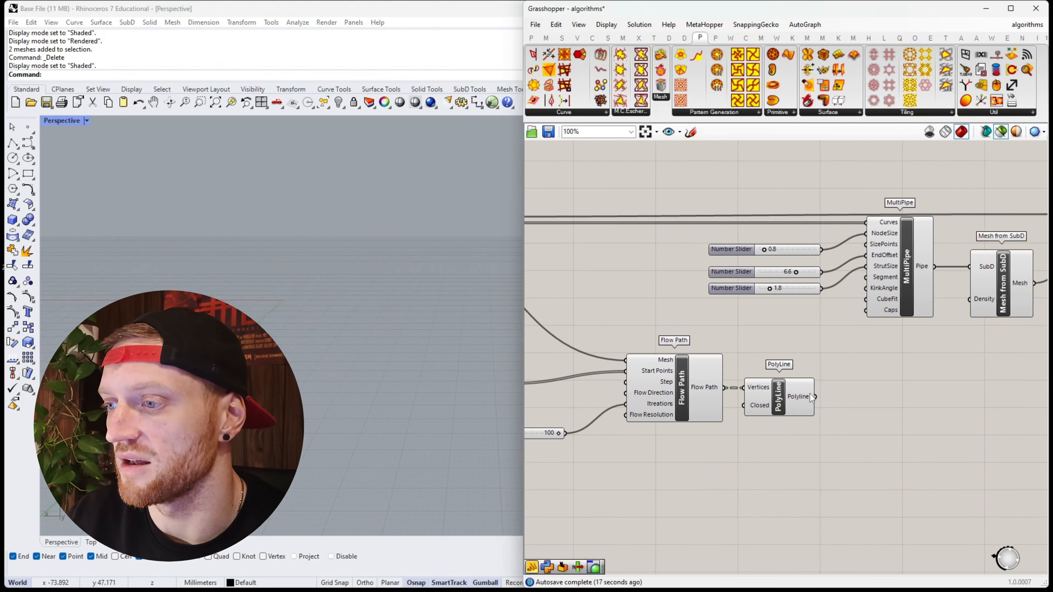
left_click_drag(813, 396, 866, 224)
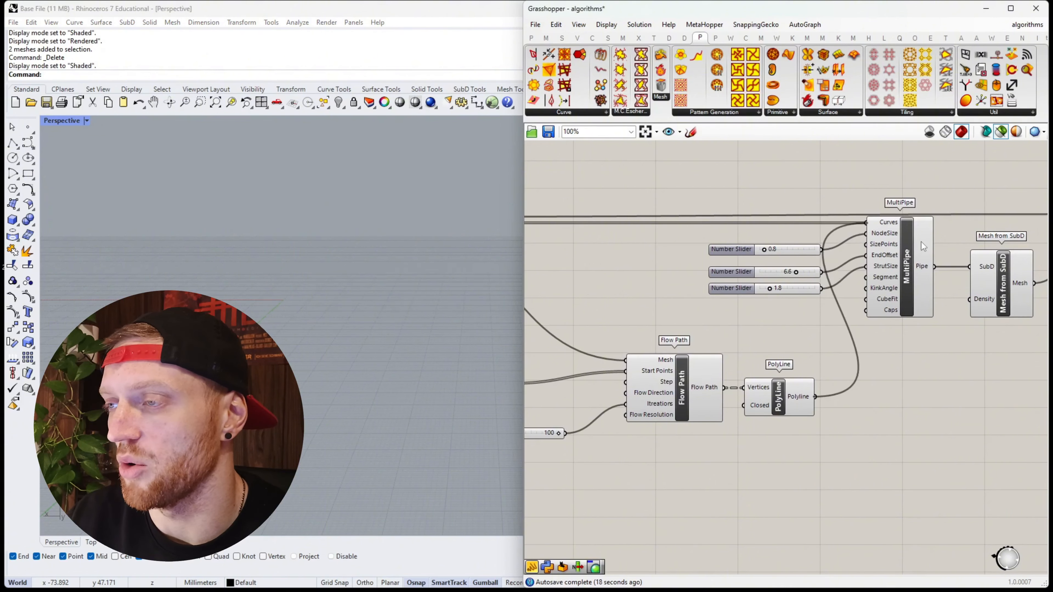
left_click(915, 254)
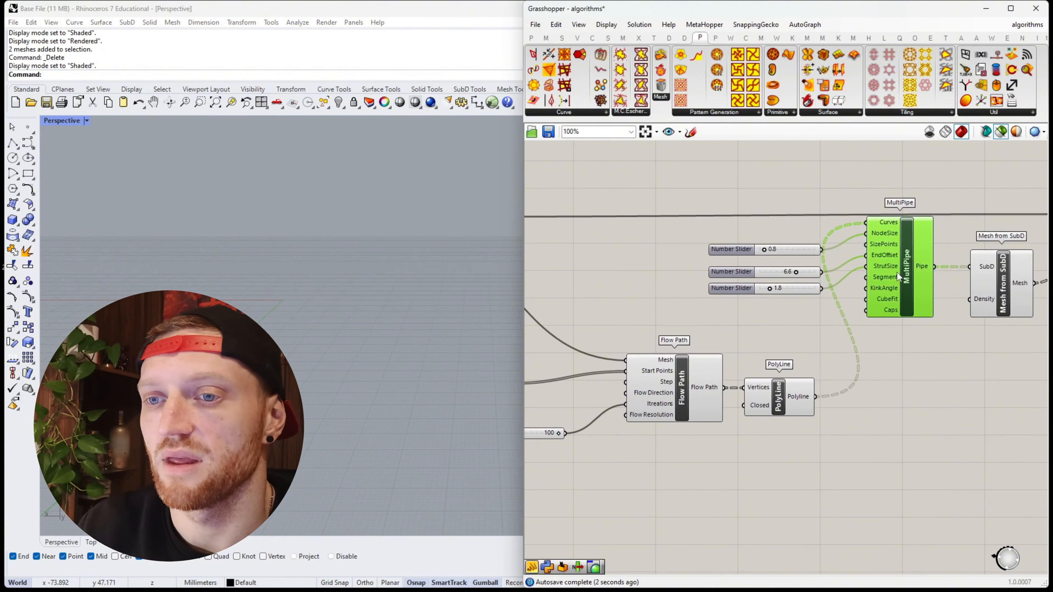
scroll(293, 258, "up", 4)
right_click_drag(293, 258, 236, 244)
Step: Preview the Mesh Join result and compare it with the PolyLine curves where they converge at the sphere's lower pole
scroll(762, 292, "down", 4)
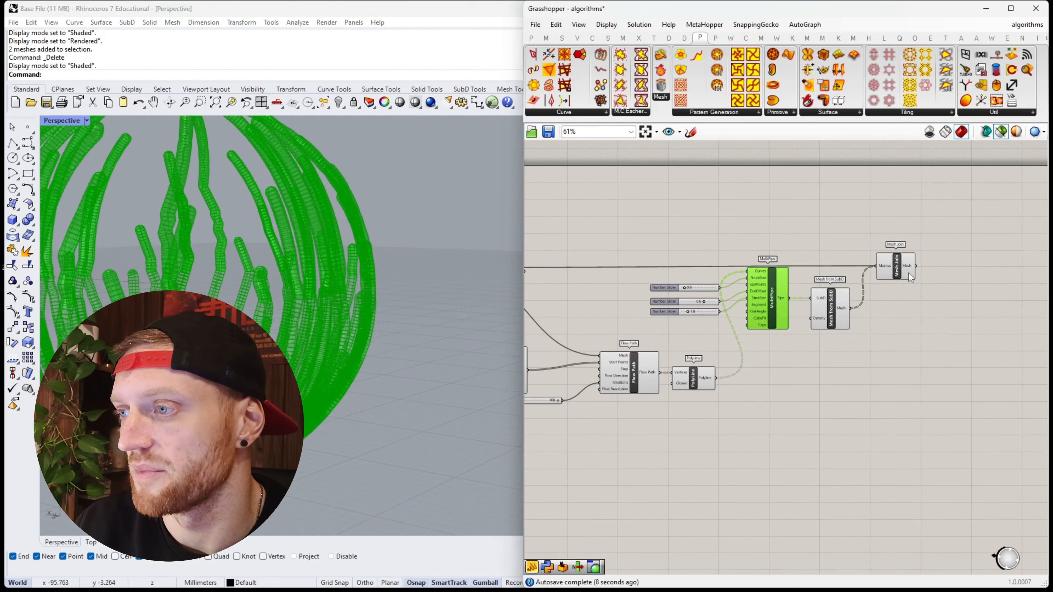
left_click(909, 273)
right_click_drag(424, 273, 338, 264)
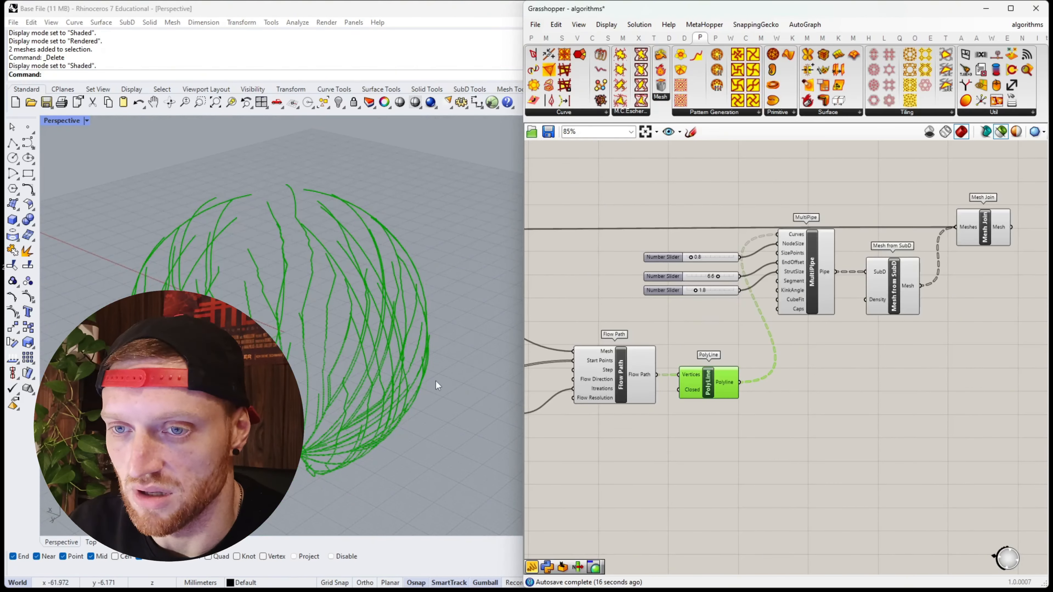
scroll(436, 381, "up", 3)
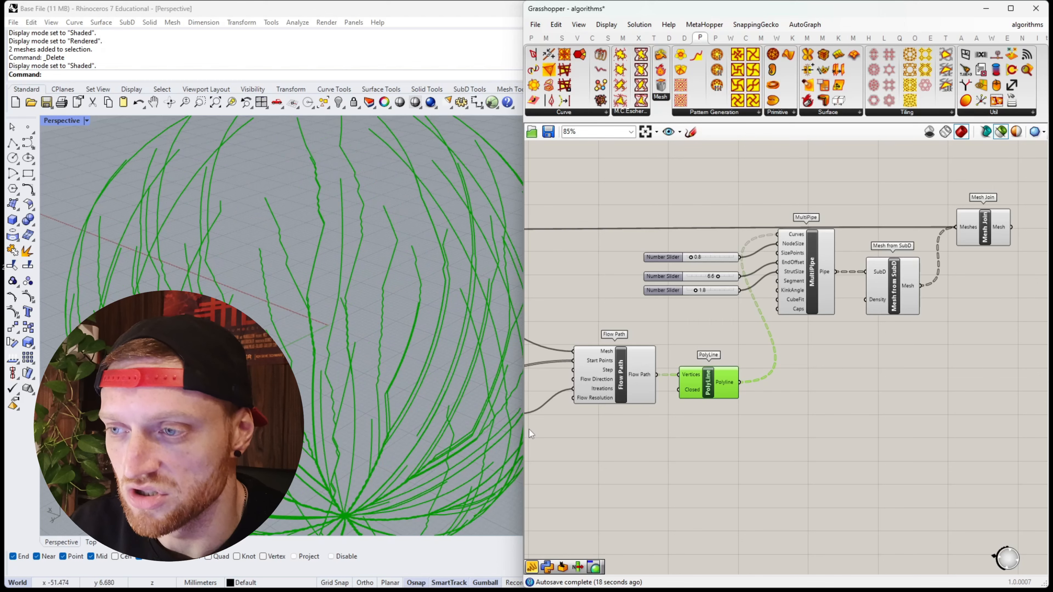
left_click(627, 448)
double_click(626, 447)
type("int")
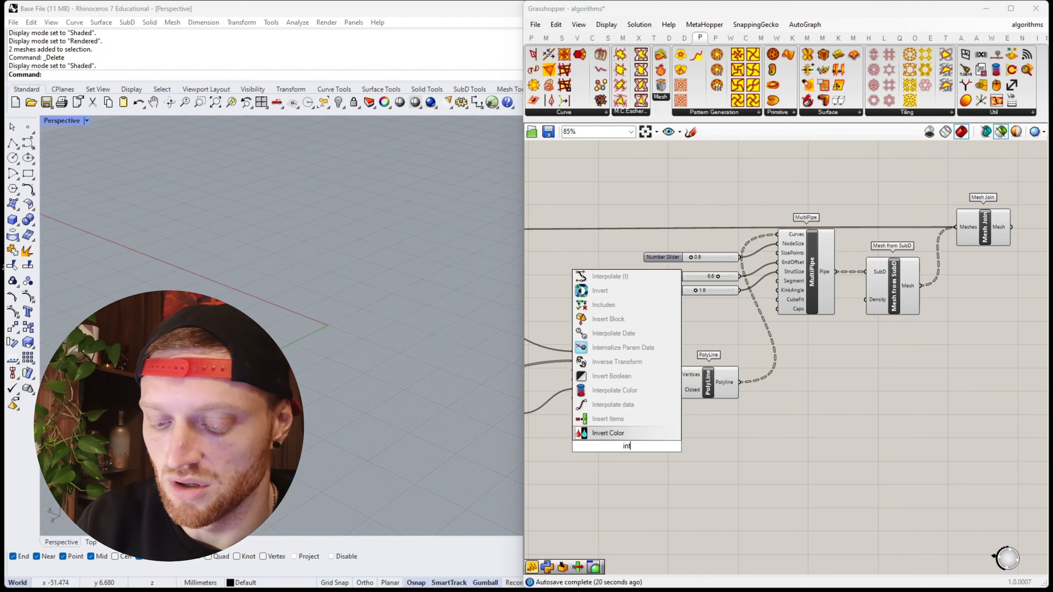
type("erpol")
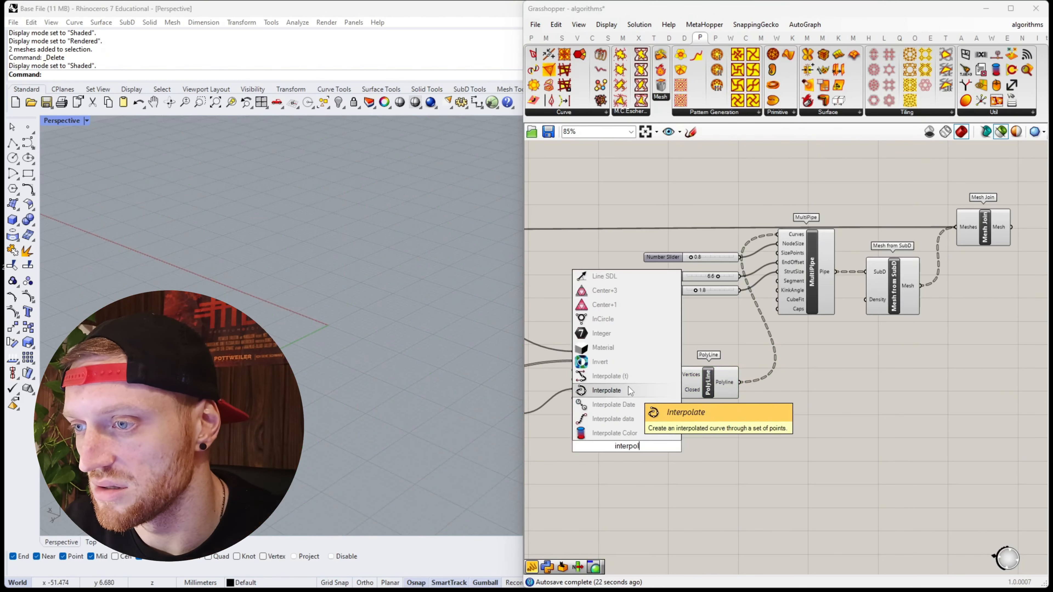
left_click(630, 380)
left_click(640, 445)
scroll(712, 440, "up", 3)
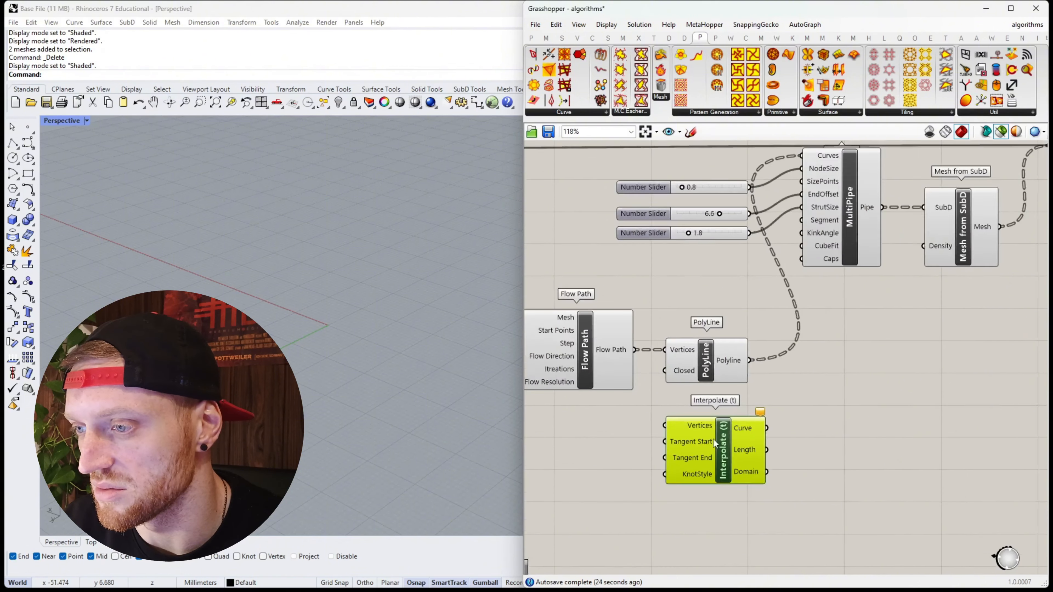
key("Delete")
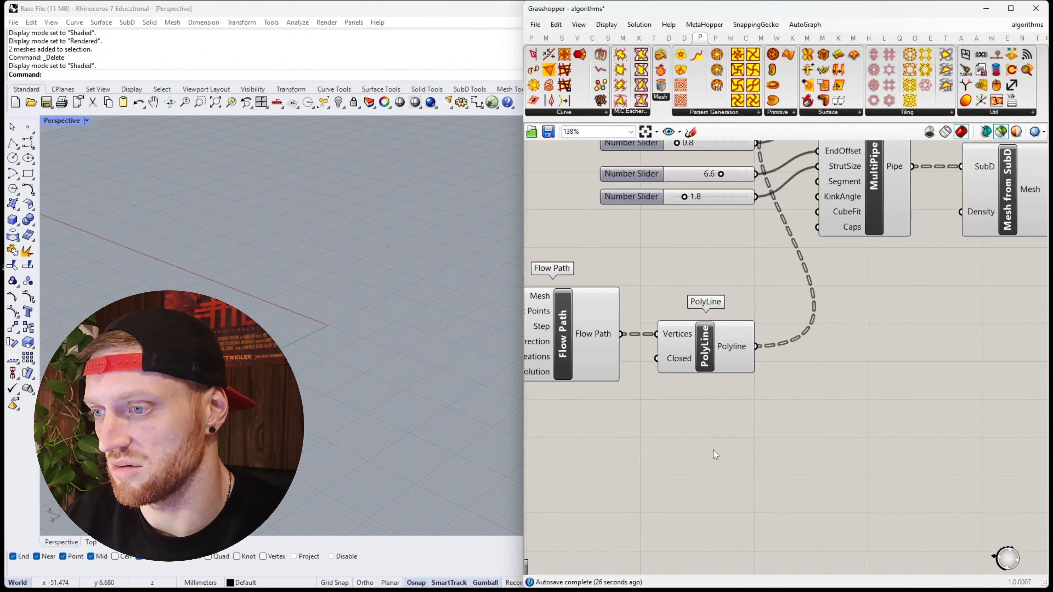
Step: Add an Interpolate component below PolyLine and connect the Flow Path output to its Vertices input
double_click(713, 450)
type("interpo")
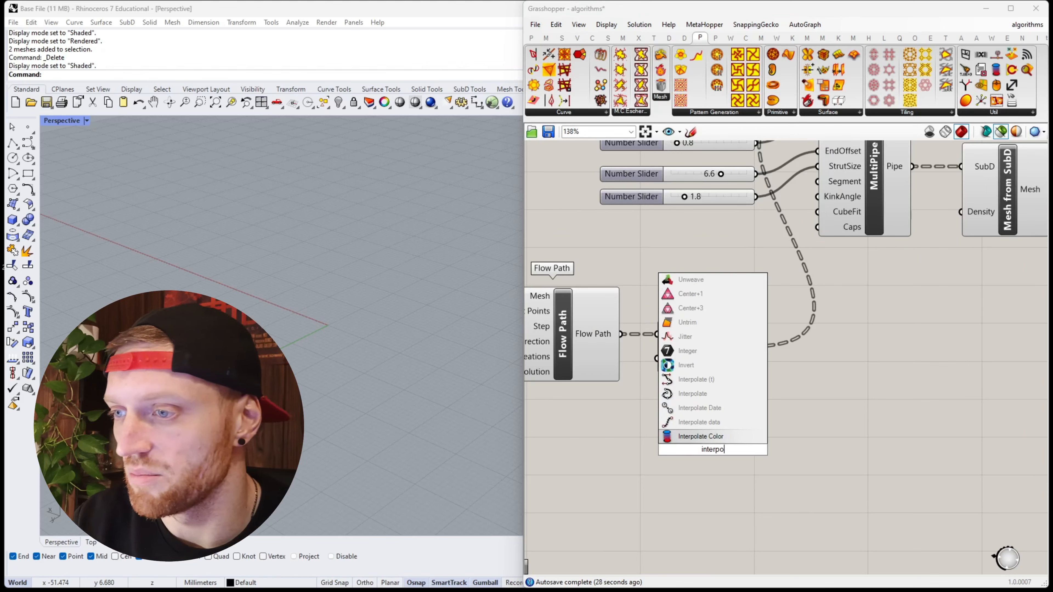
left_click(693, 393)
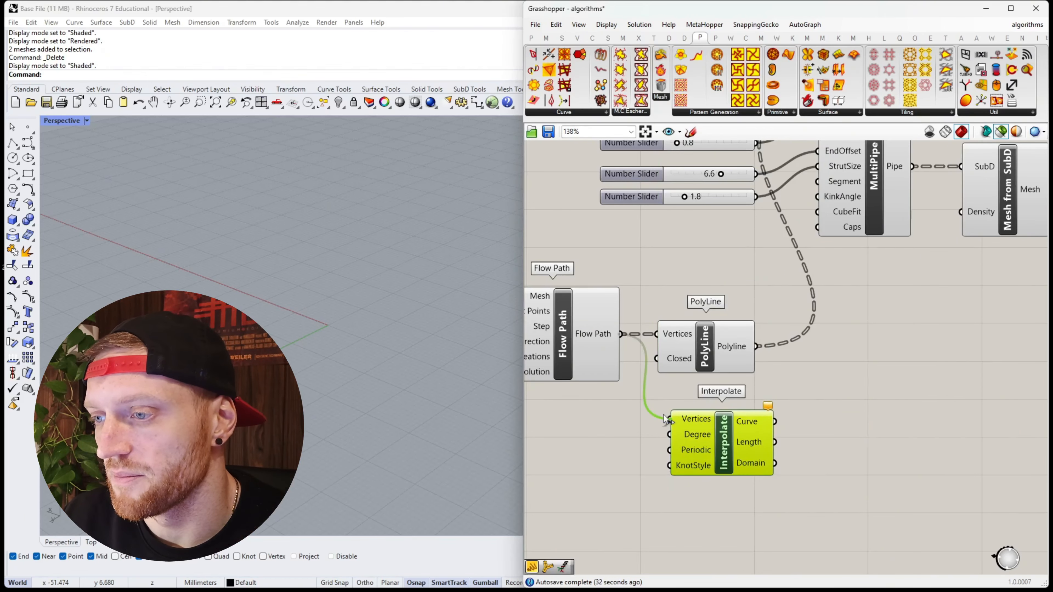
left_click_drag(665, 419, 668, 420)
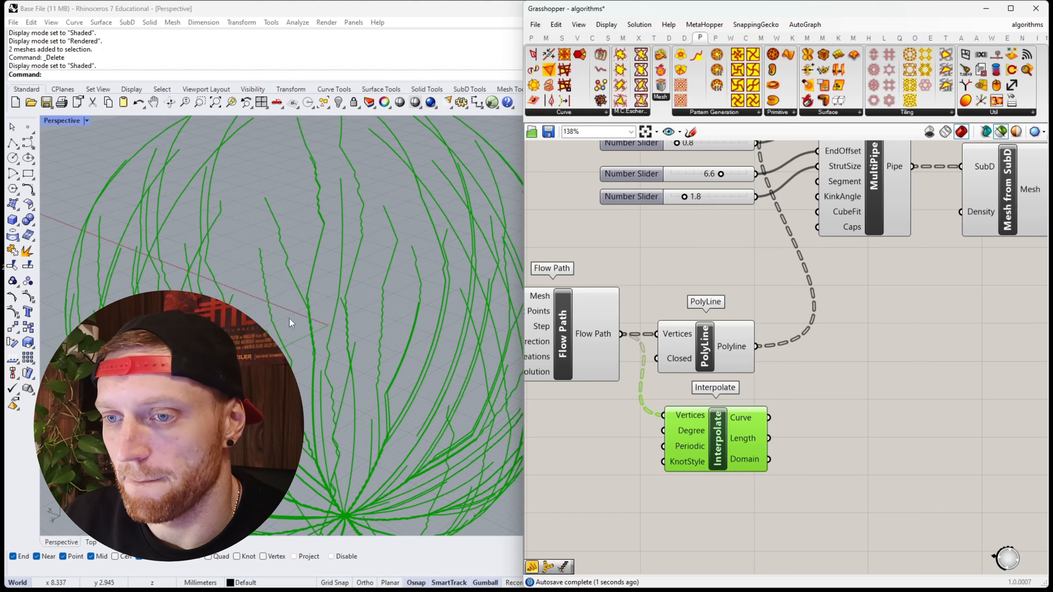
Step: Compare the smoothness of the Interpolate curves with the PolyLine curves up close on the sphere
scroll(289, 317, "down", 8)
scroll(287, 316, "up", 13)
right_click_drag(287, 304, 257, 332)
scroll(481, 311, "up", 5)
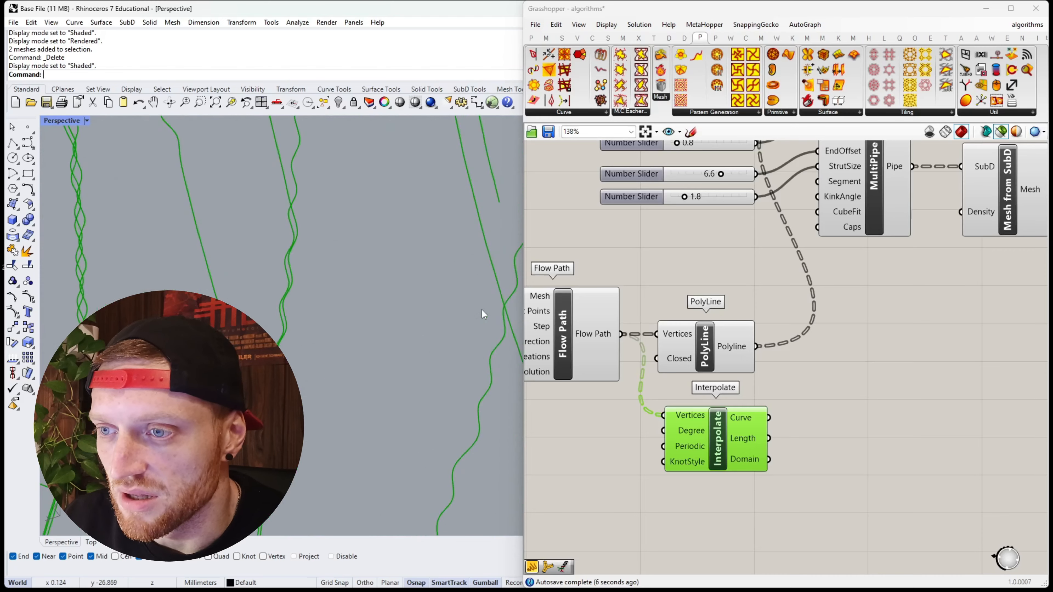
left_click(731, 349)
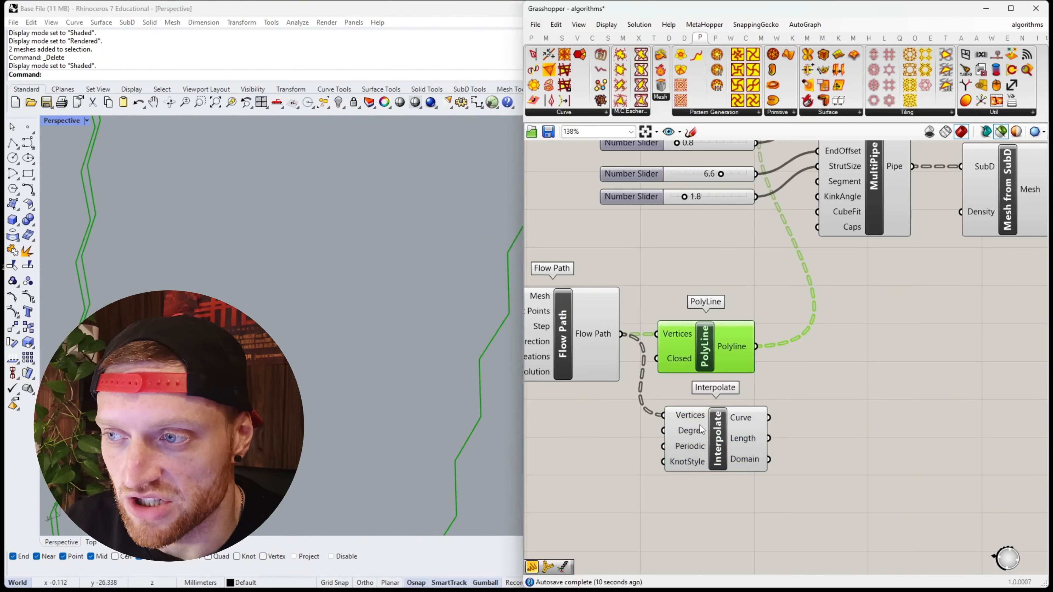
left_click(719, 424)
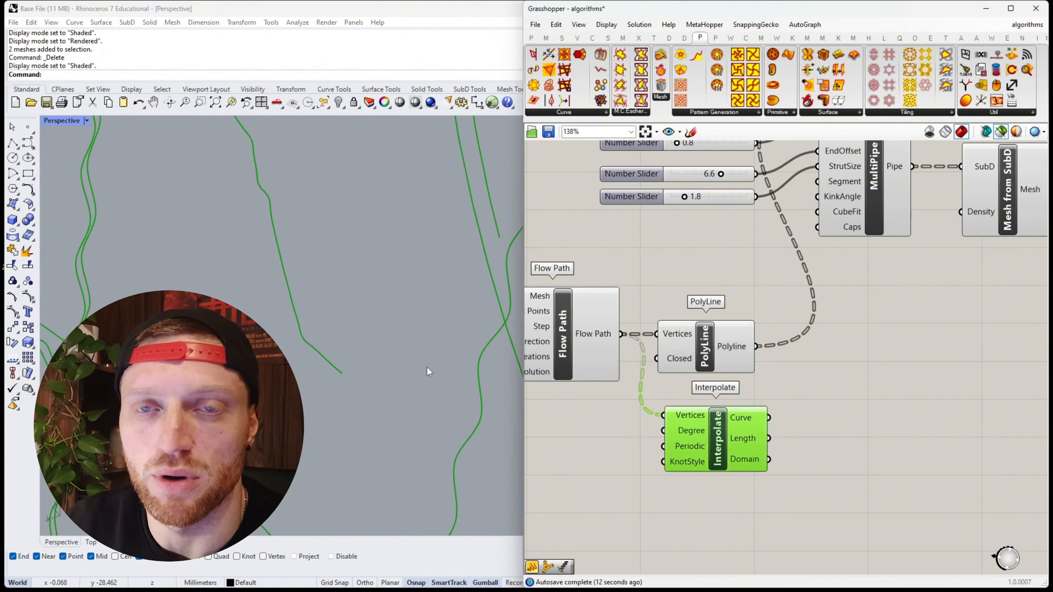
right_click_drag(427, 367, 283, 332)
scroll(290, 333, "down", 4)
scroll(292, 333, "down", 3)
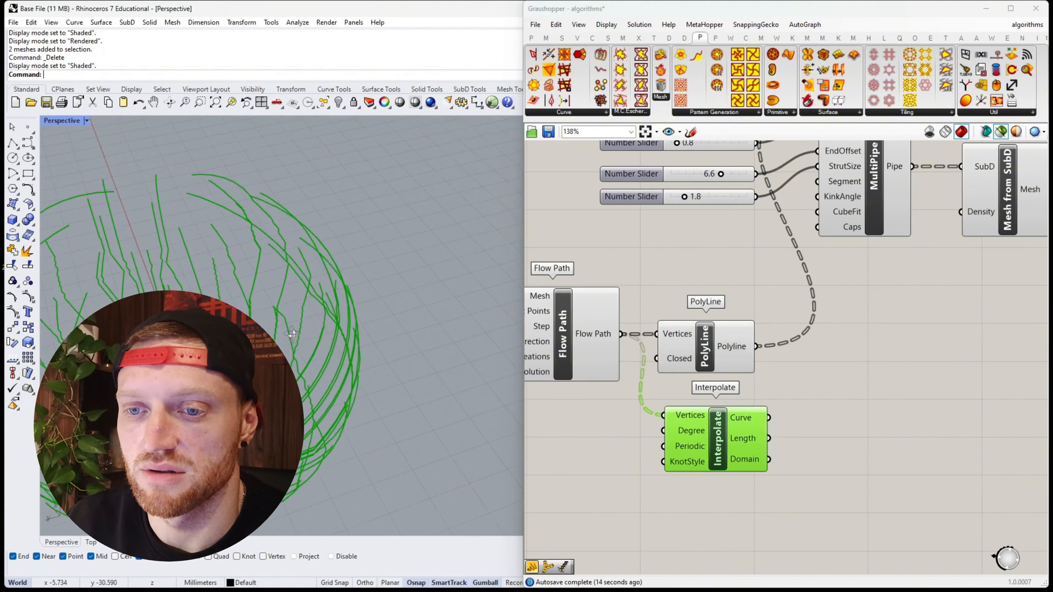
Step: Add a Number Slider with the value 2, place it above the iterations slider and connect it to Flow Path's Step input
right_click_drag(661, 341, 848, 339)
scroll(849, 338, "down", 1)
scroll(680, 341, "up", 2)
double_click(689, 339)
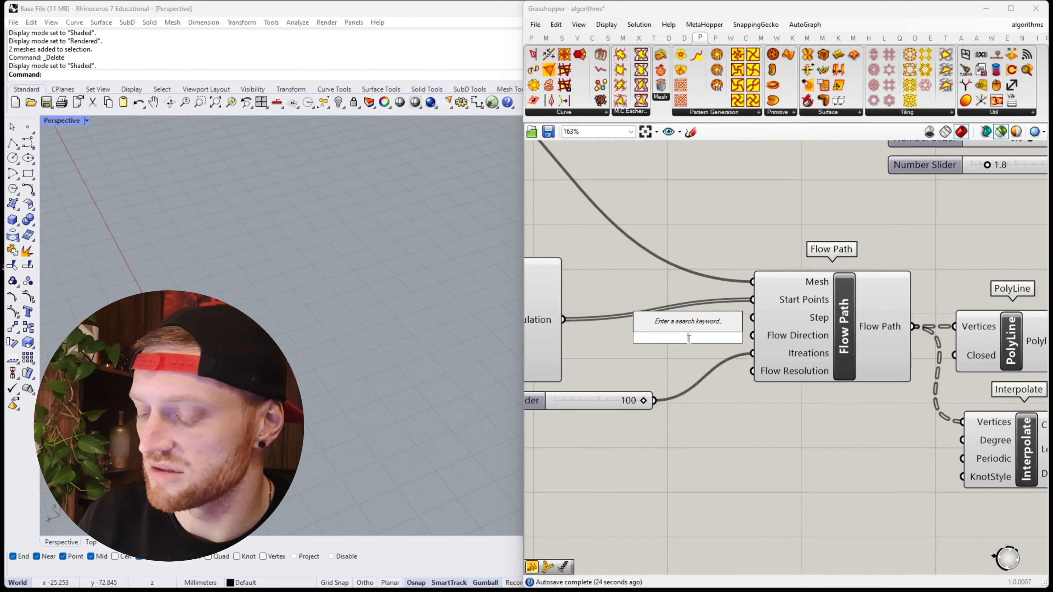
type("2")
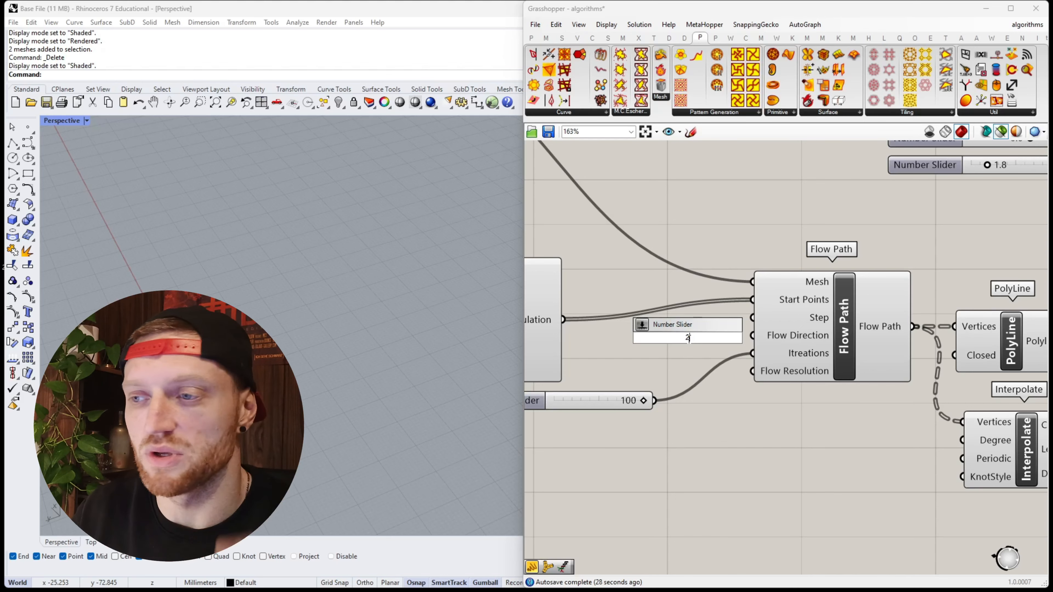
key("Return")
left_click_drag(651, 342, 565, 376)
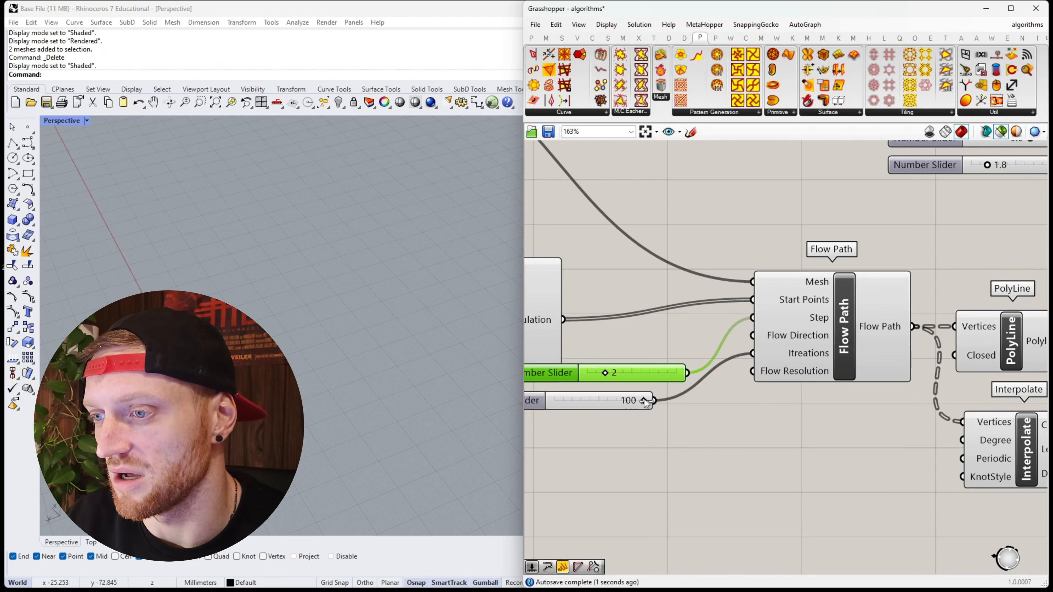
Step: Set Flow Path's iterations to 64 and its step to 7, and connect Interpolate's Curve output to MultiPipe's Curves input
left_click_drag(613, 402, 607, 401)
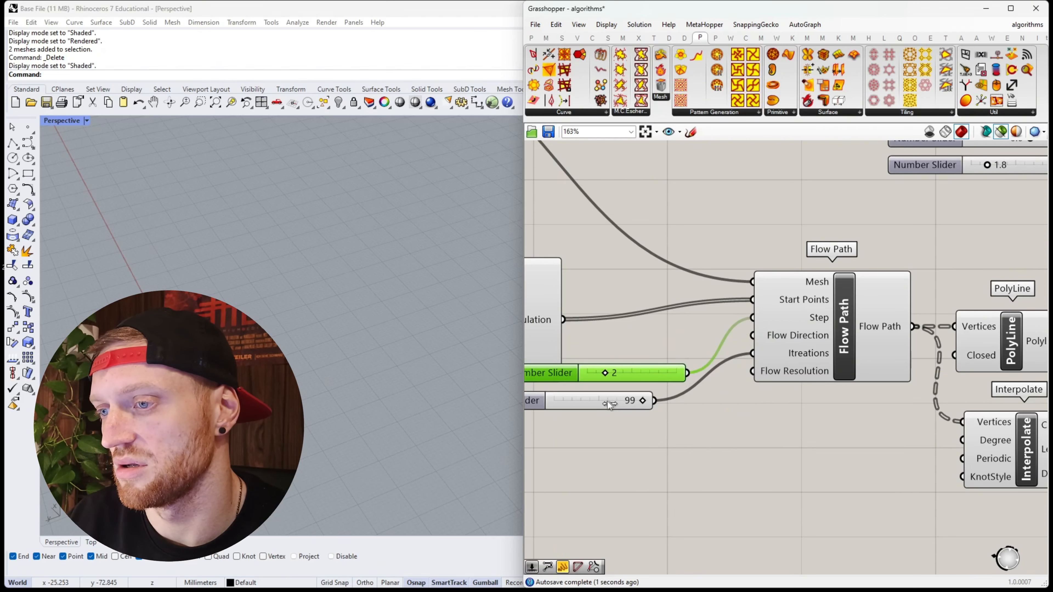
scroll(605, 409, "down", 3)
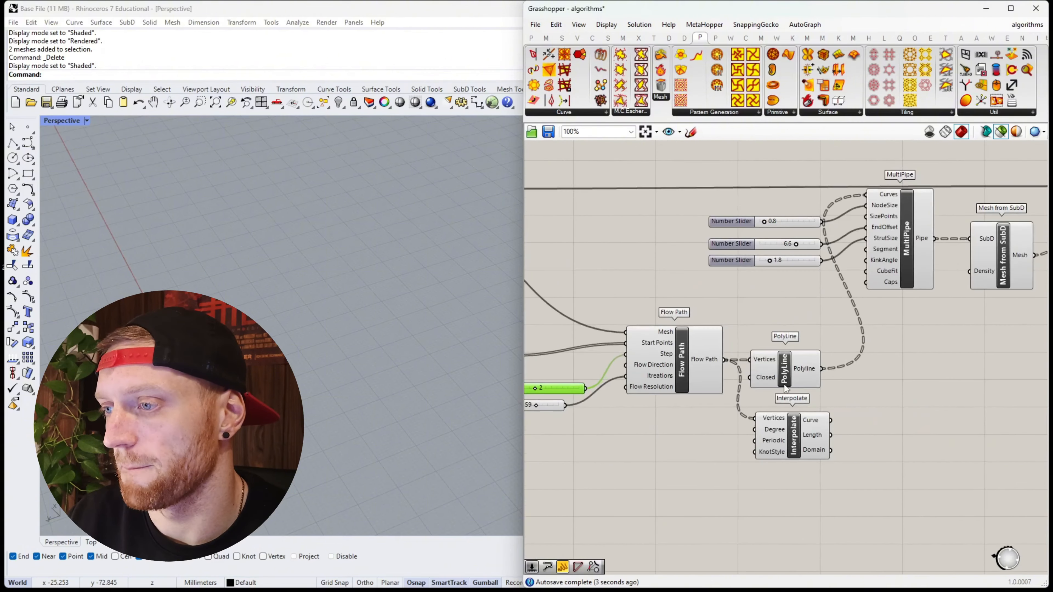
left_click(793, 427)
scroll(301, 310, "down", 3)
scroll(301, 310, "up", 5)
right_click_drag(301, 310, 274, 315)
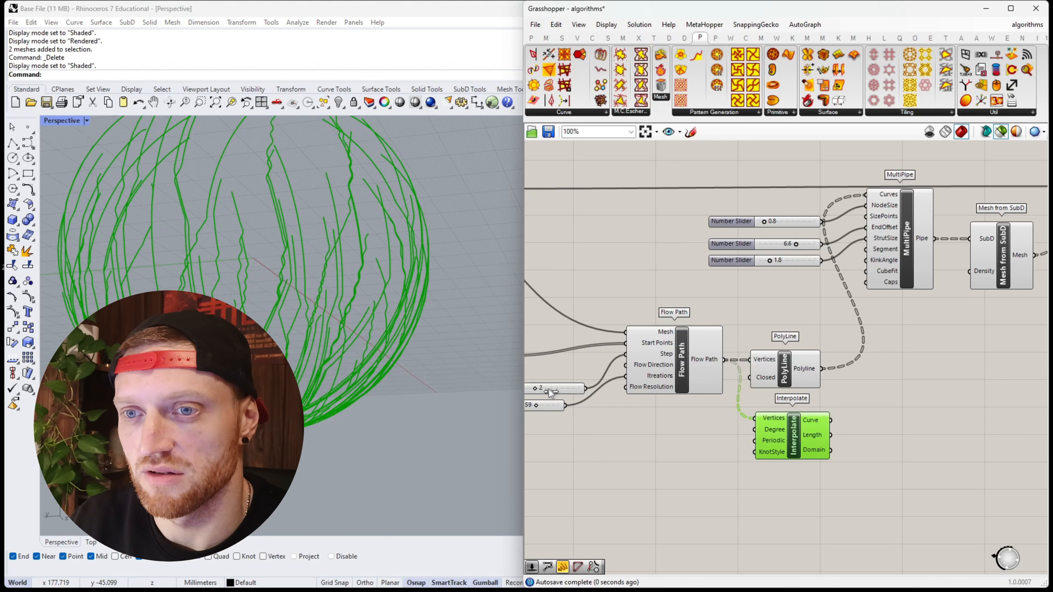
left_click_drag(535, 389, 575, 393)
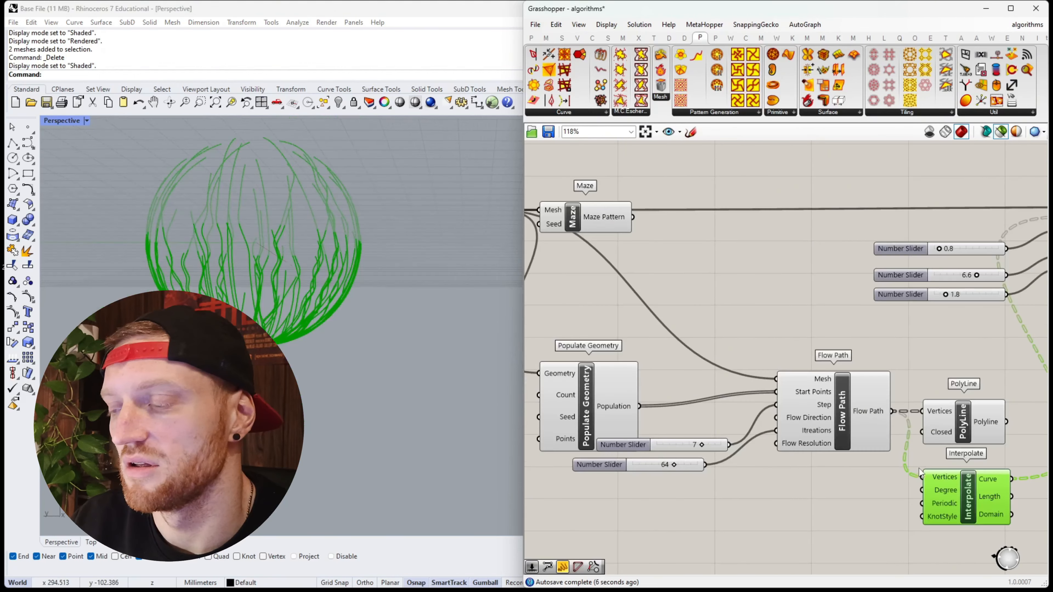
Step: Preview the MultiPipe result and bake the Mesh Join output with the default attributes
left_click(994, 306)
right_click_drag(235, 156, 315, 257)
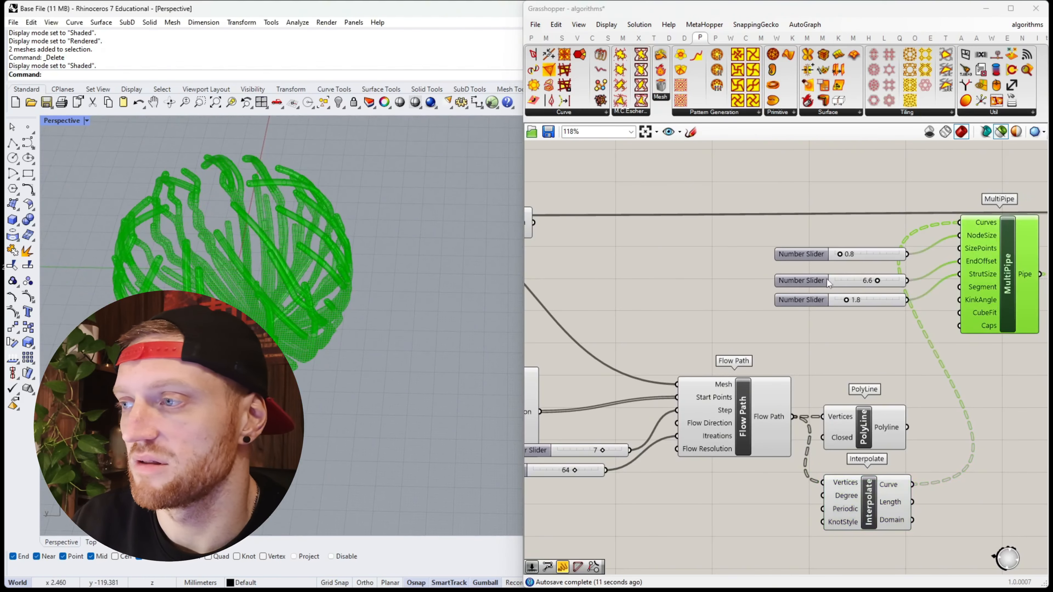
scroll(828, 283, "down", 5)
left_click(927, 263)
right_click(925, 266)
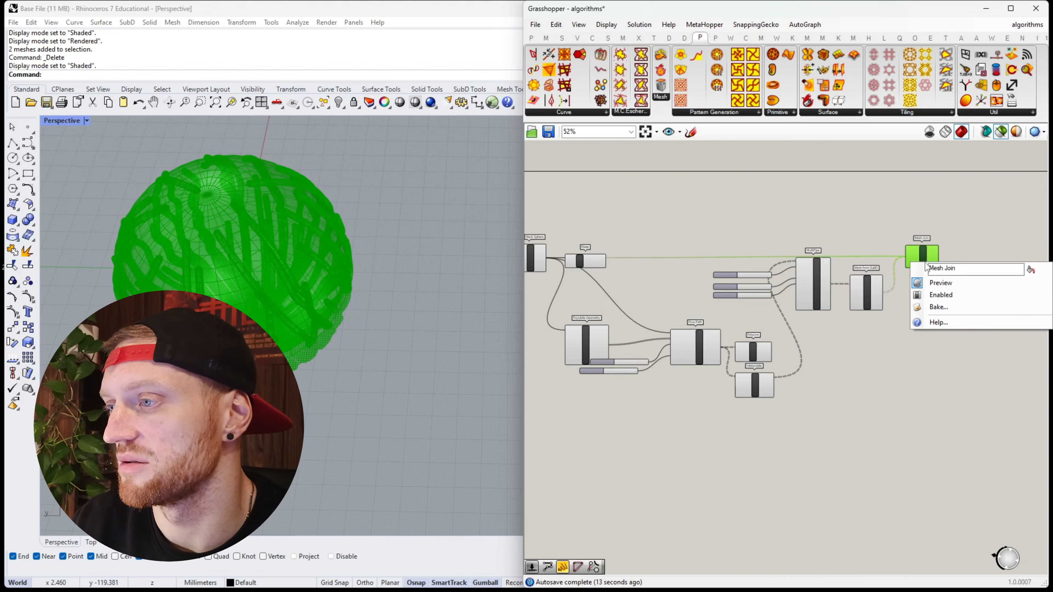
left_click(938, 307)
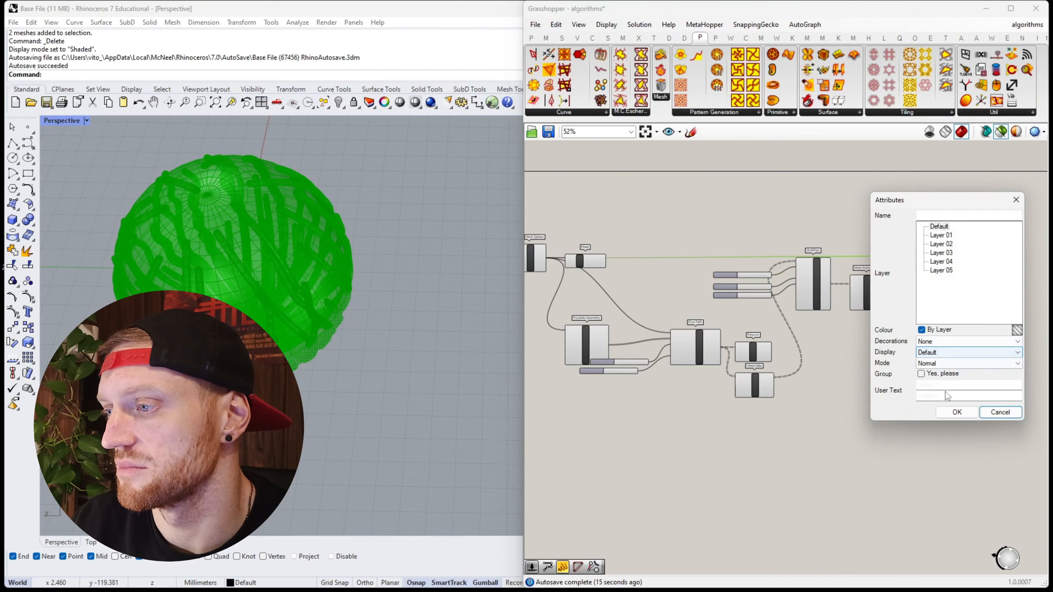
left_click(956, 412)
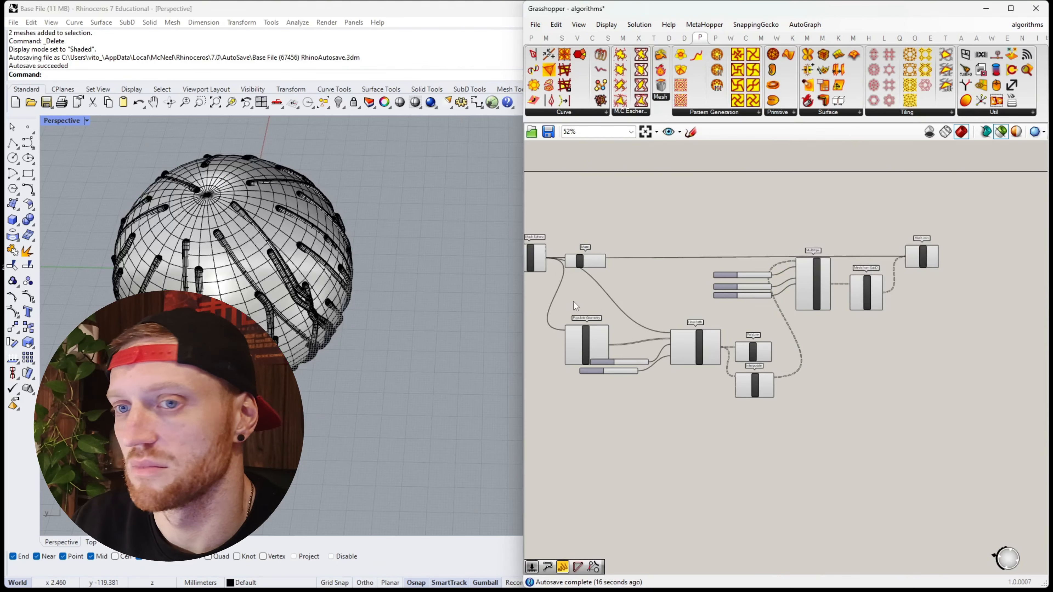
Step: Switch the Perspective viewport to Rendered display and move all the baked meshes aside
left_click(87, 121)
left_click(161, 187)
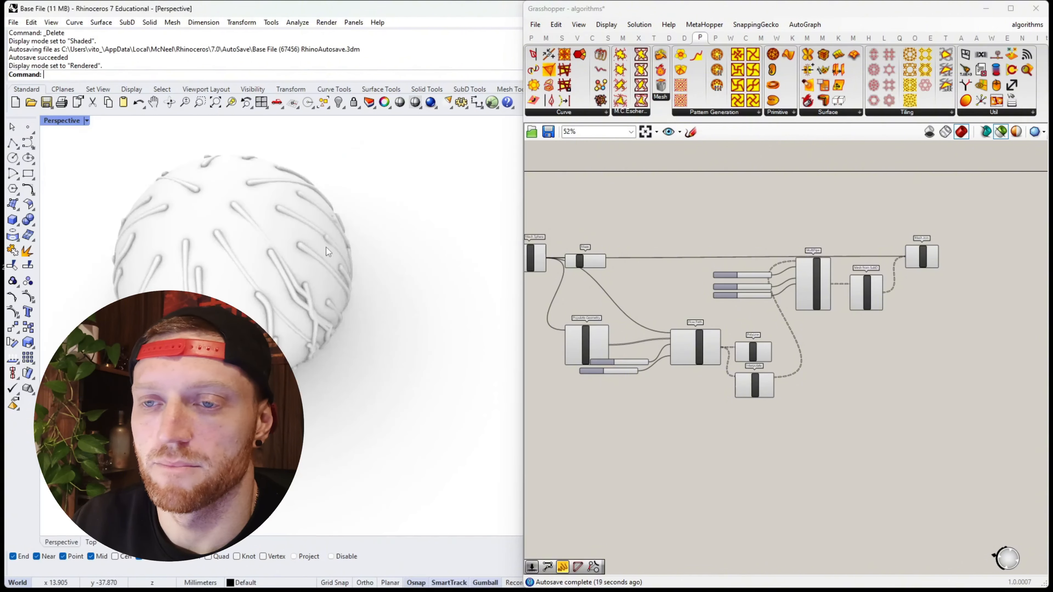
right_click_drag(326, 246, 376, 248)
left_click_drag(431, 214, 207, 261)
left_click(379, 271)
Step: Examine the baked sphere and its piped flow paths from several sides in the rendered viewport
right_click_drag(375, 277, 209, 315)
scroll(297, 286, "down", 9)
scroll(335, 220, "up", 12)
right_click_drag(337, 218, 292, 209)
scroll(293, 210, "down", 4)
scroll(435, 234, "up", 6)
right_click_drag(435, 233, 357, 204)
scroll(381, 220, "down", 6)
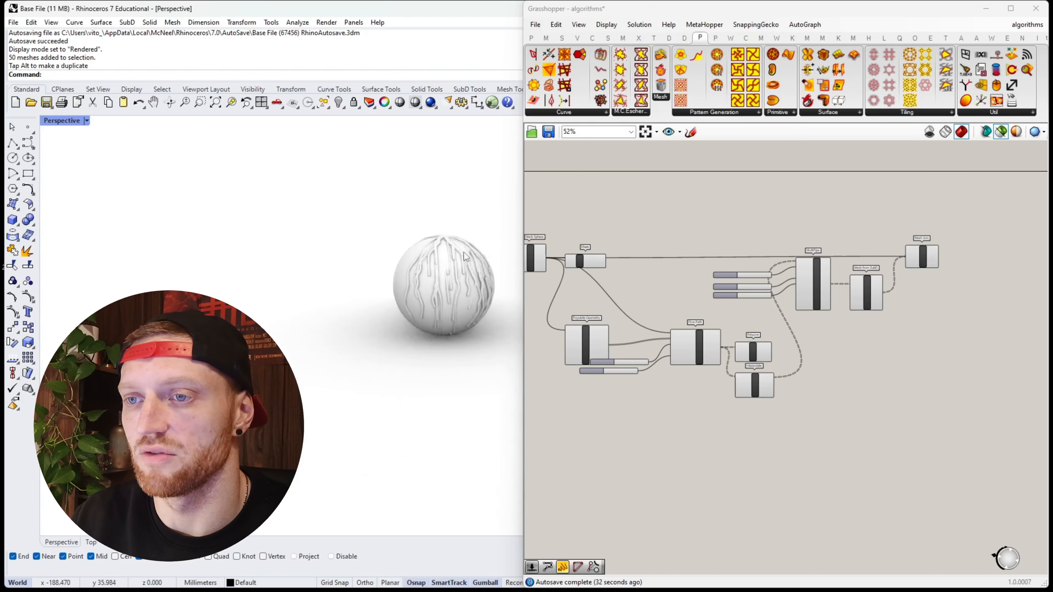
scroll(464, 252, "up", 5)
Step: Select individual piped paths on the baked sphere to check whether they are separate meshes, and clear the selection
left_click(437, 250)
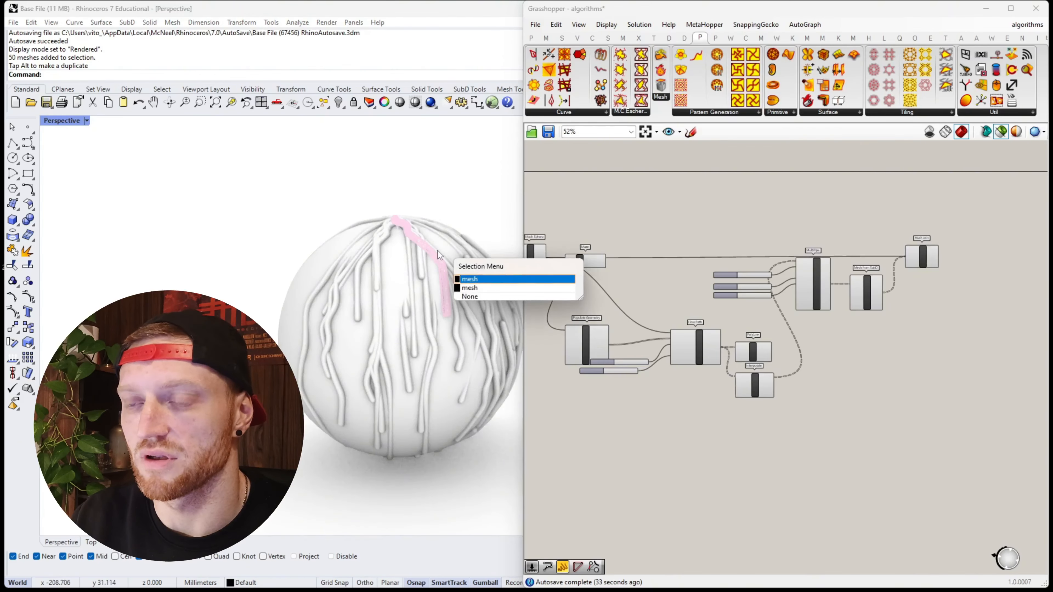
left_click(463, 288)
left_click(422, 266)
left_click(375, 312)
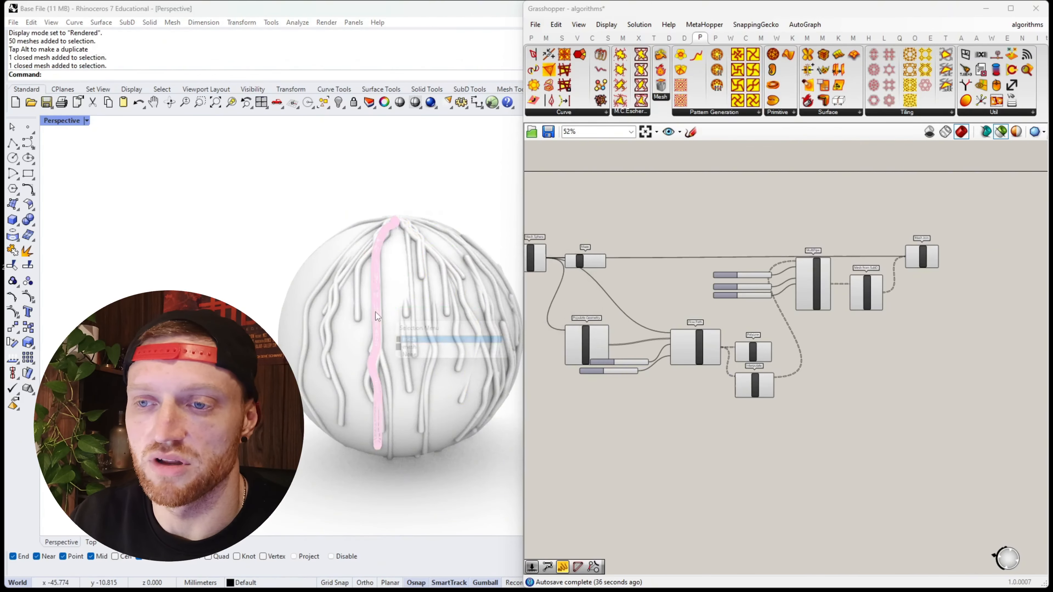
key("Escape")
right_click_drag(260, 256, 359, 242)
scroll(359, 242, "down", 5)
right_click_drag(262, 297, 284, 353)
left_click(284, 327)
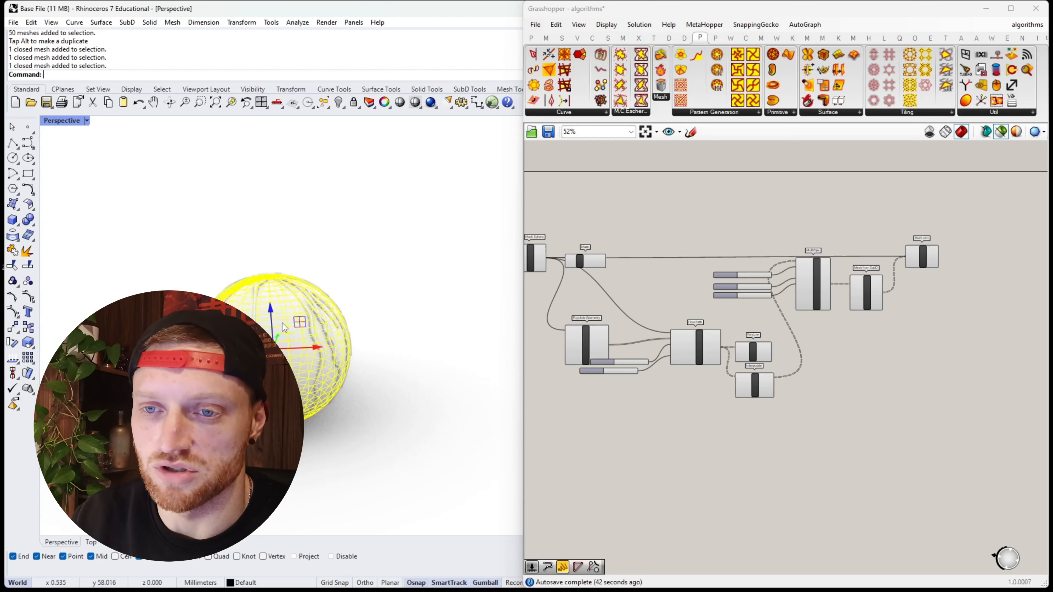
key("Delete")
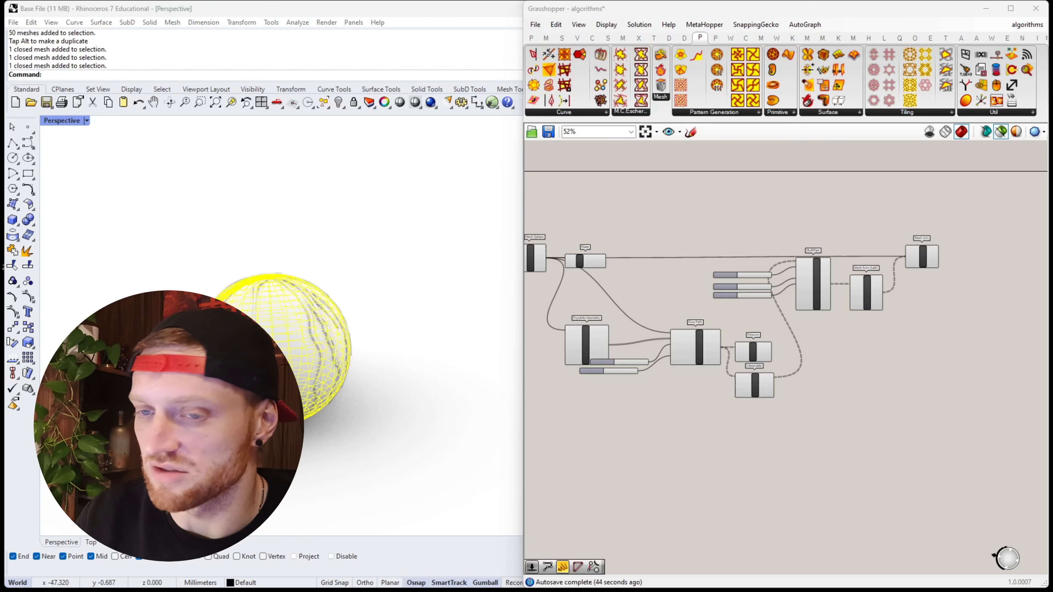
left_click(289, 247)
mouse_move(270, 253)
right_mouse_down()
mouse_move(254, 353)
mouse_move(253, 299)
mouse_move(371, 207)
mouse_move(278, 234)
right_mouse_up()
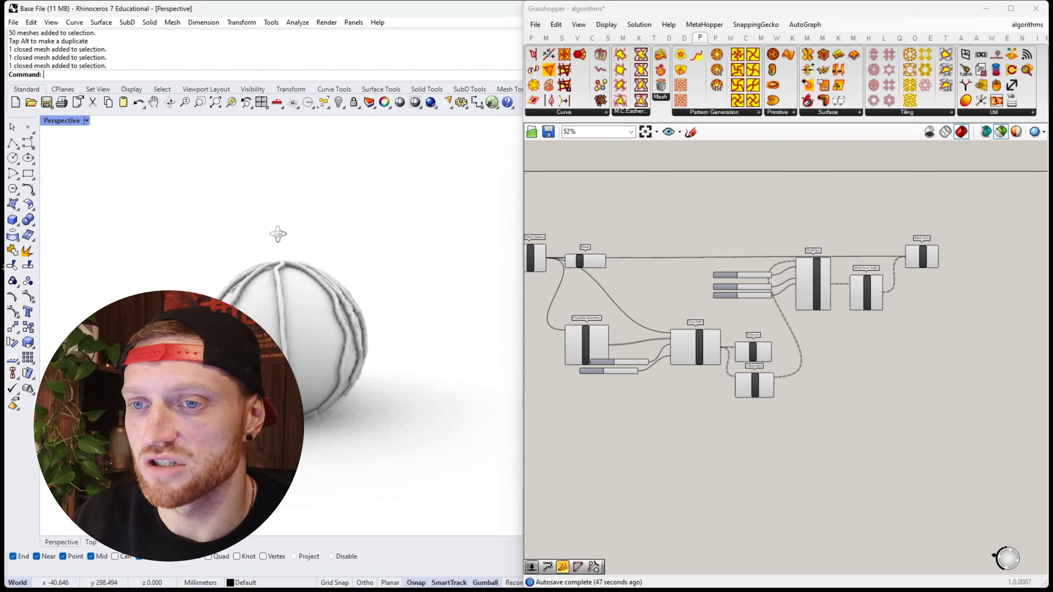
Step: Scale the base sphere mesh up slightly and uniformly so the piped paths sit deeper in it, and check the relief
left_click(294, 329)
left_click(253, 352)
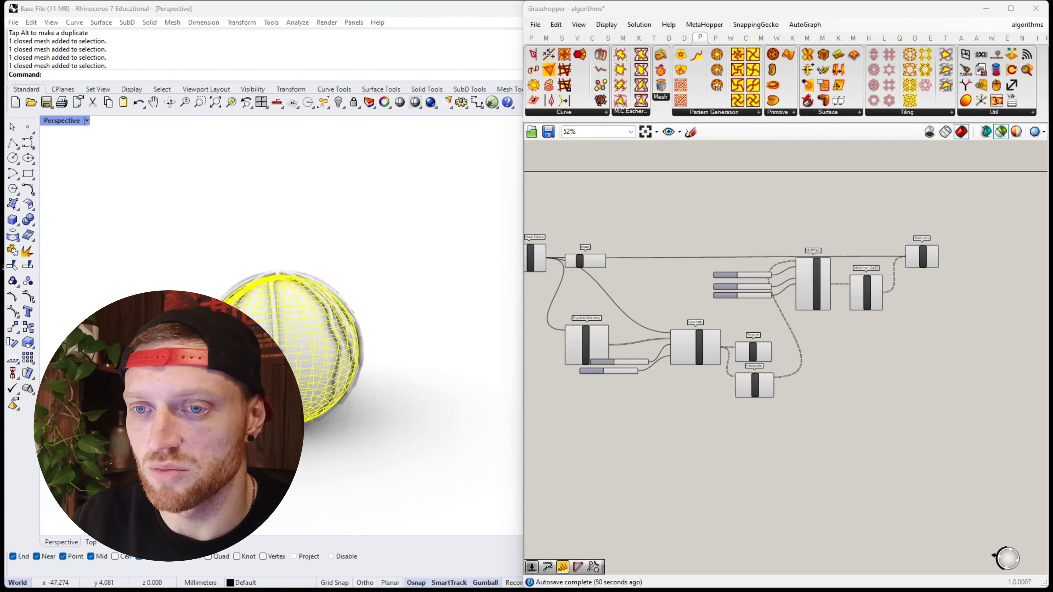
key("Return")
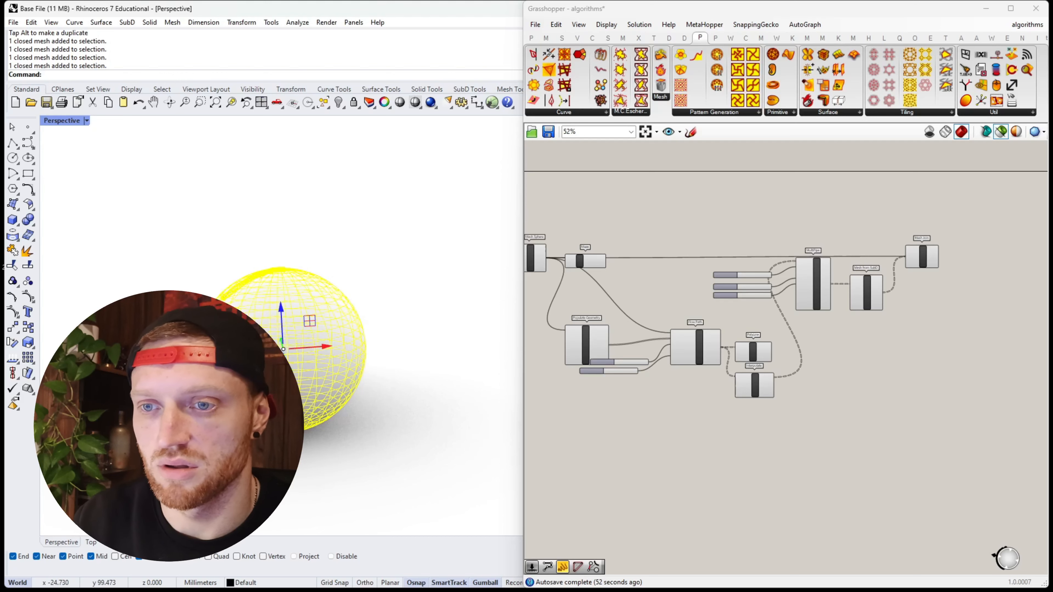
left_click_drag(252, 352, 253, 351, "shift")
left_click(282, 240)
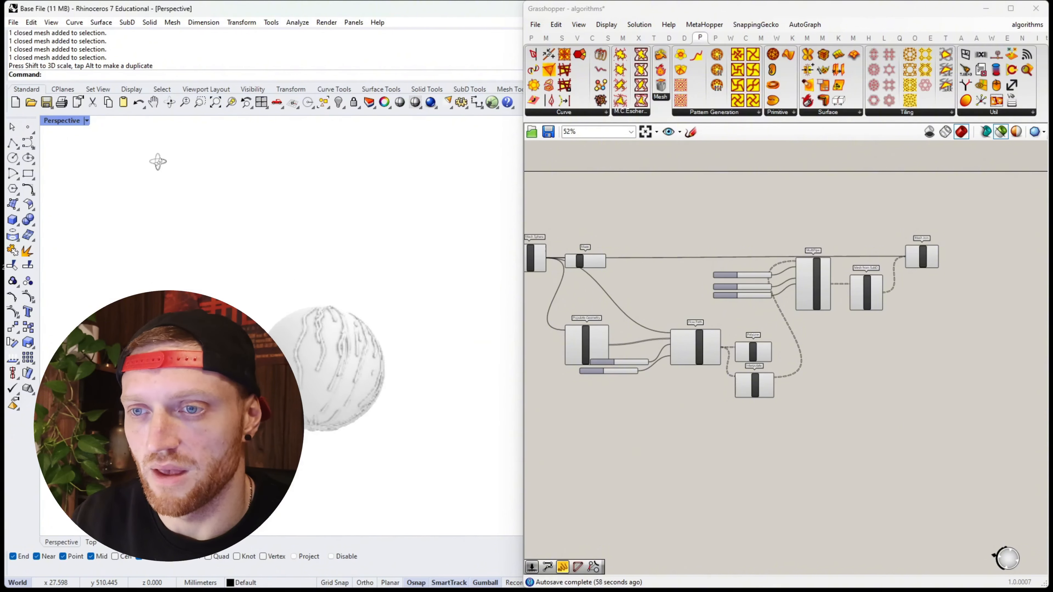
right_click_drag(196, 244, 271, 328)
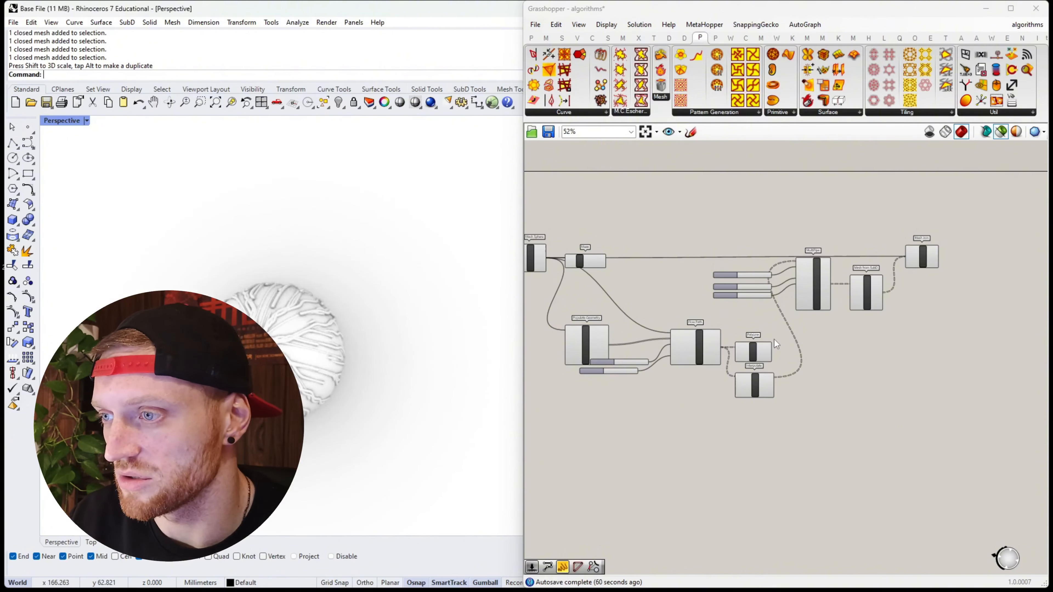
scroll(774, 339, "down", 2)
scroll(686, 350, "up", 4)
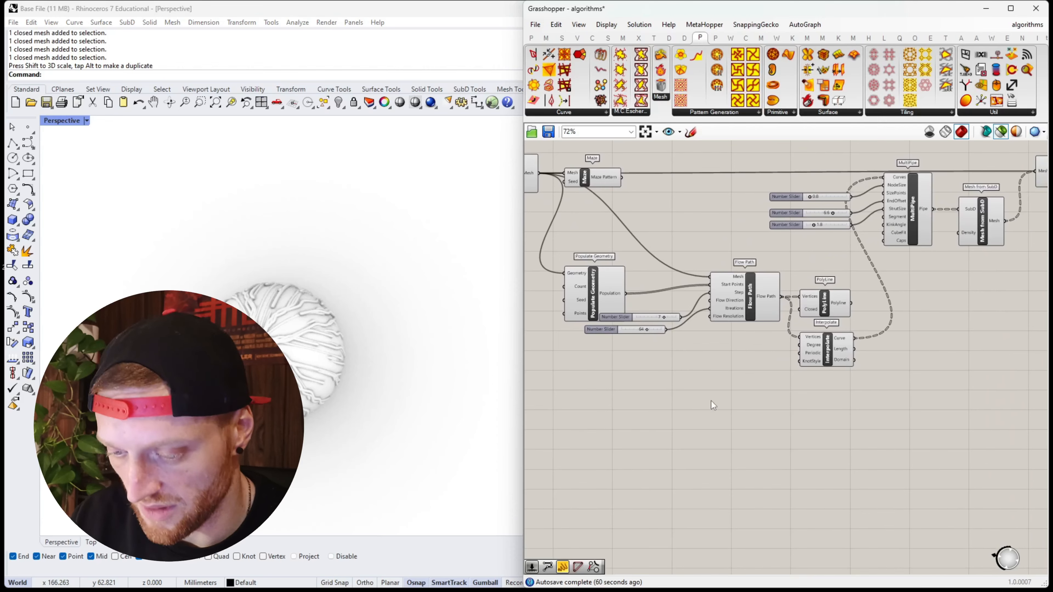
double_click(653, 438)
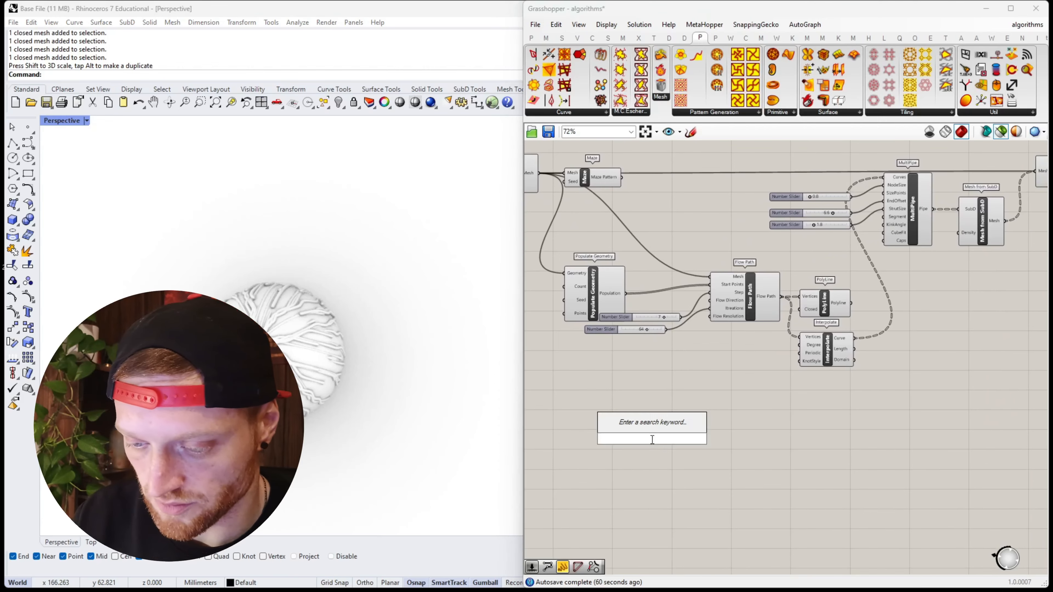
key("Escape")
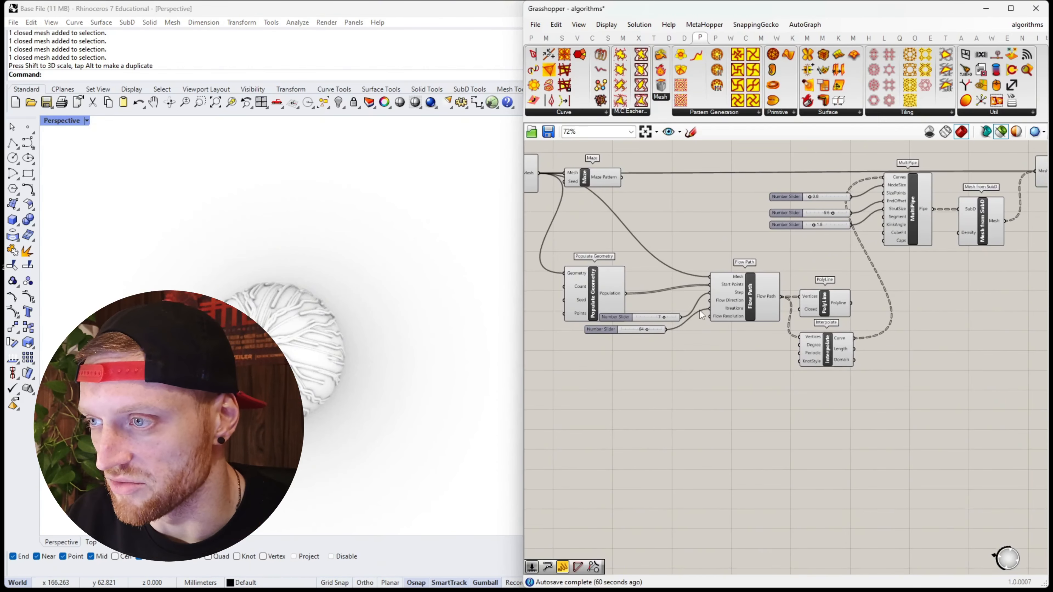
Step: Add a Minimum Spacing Tree component and feed the populated points into its Base Points
scroll(699, 310, "up", 3)
left_click(646, 299)
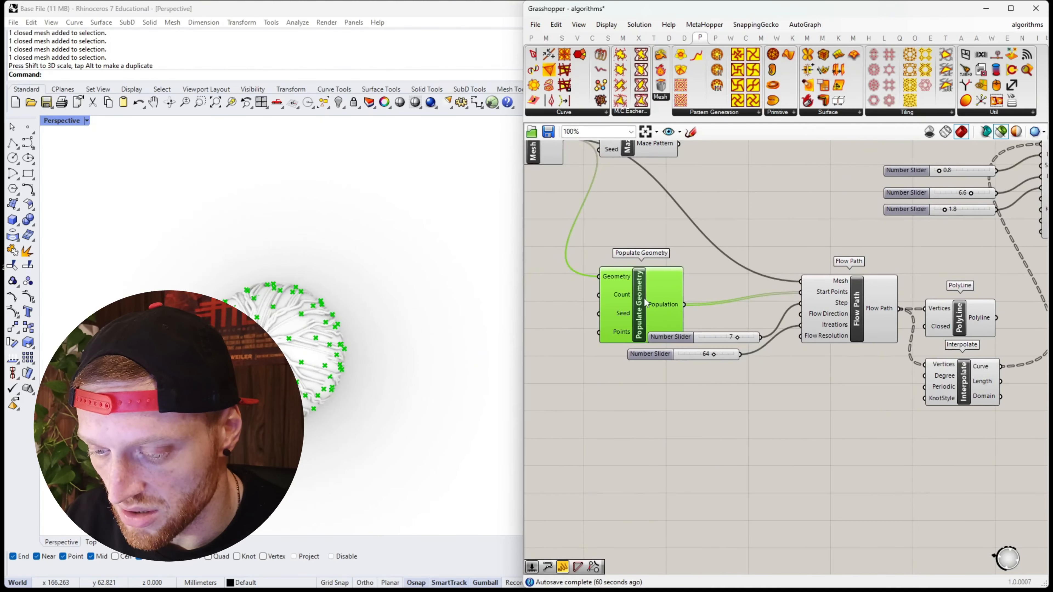
right_click_drag(562, 173, 603, 238)
right_click_drag(704, 345, 641, 305)
left_click(772, 484)
double_click(774, 488)
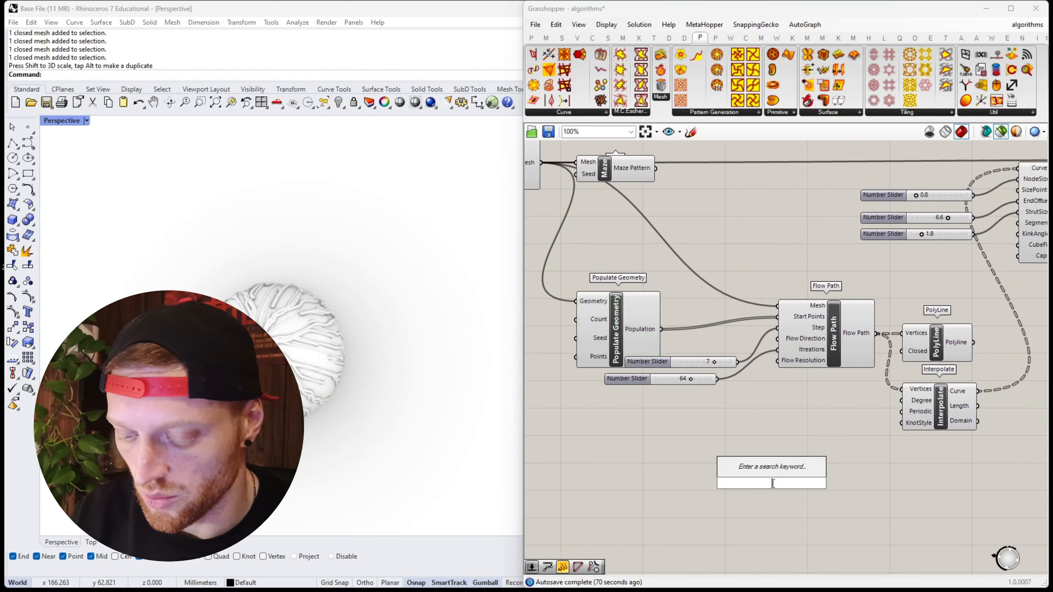
type("minimum")
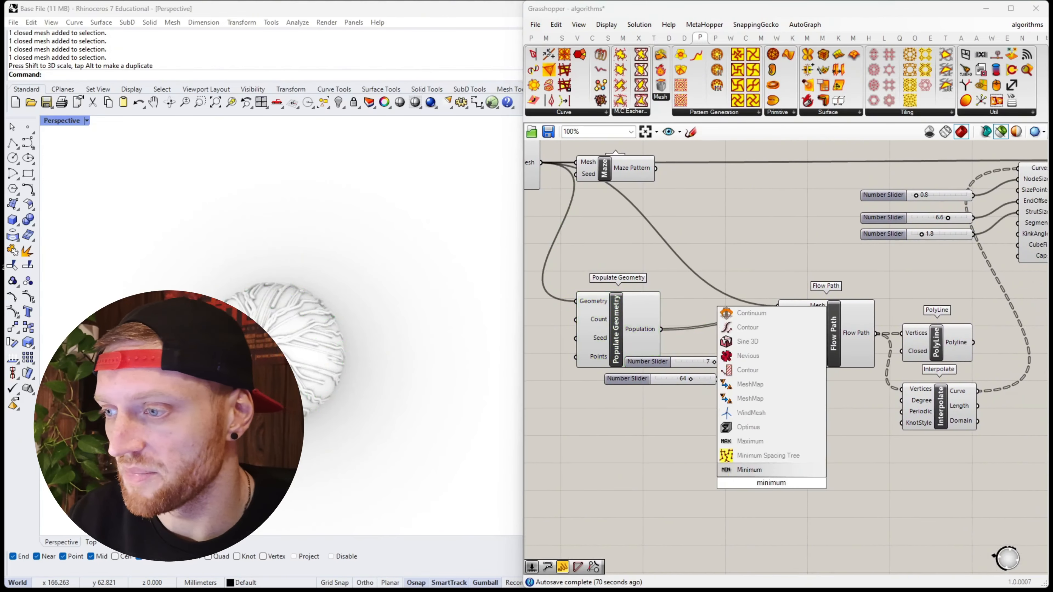
left_click(775, 456)
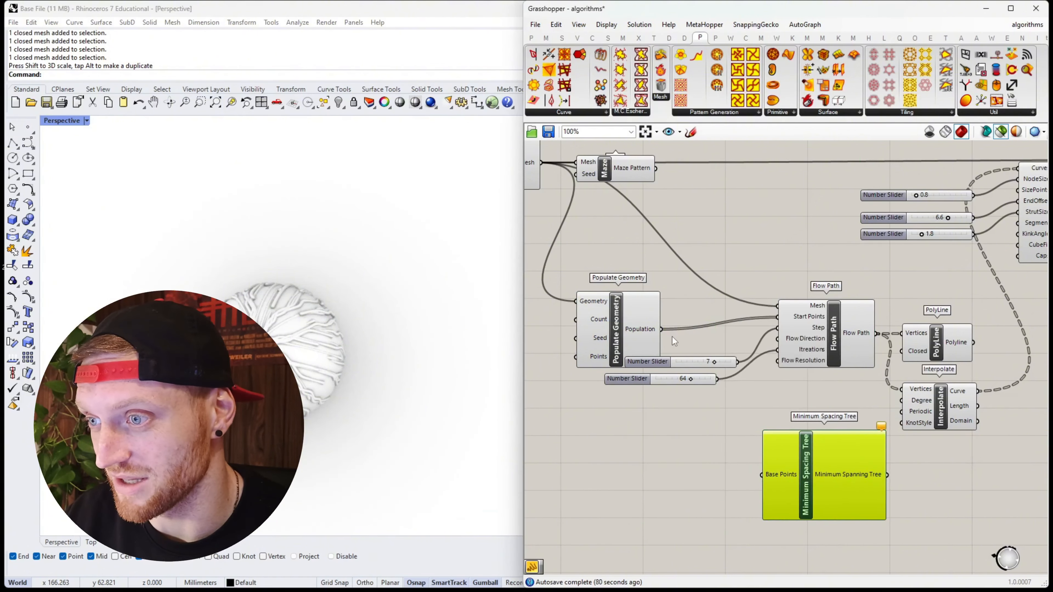
left_click_drag(662, 329, 735, 413)
left_click_drag(761, 479, 763, 475)
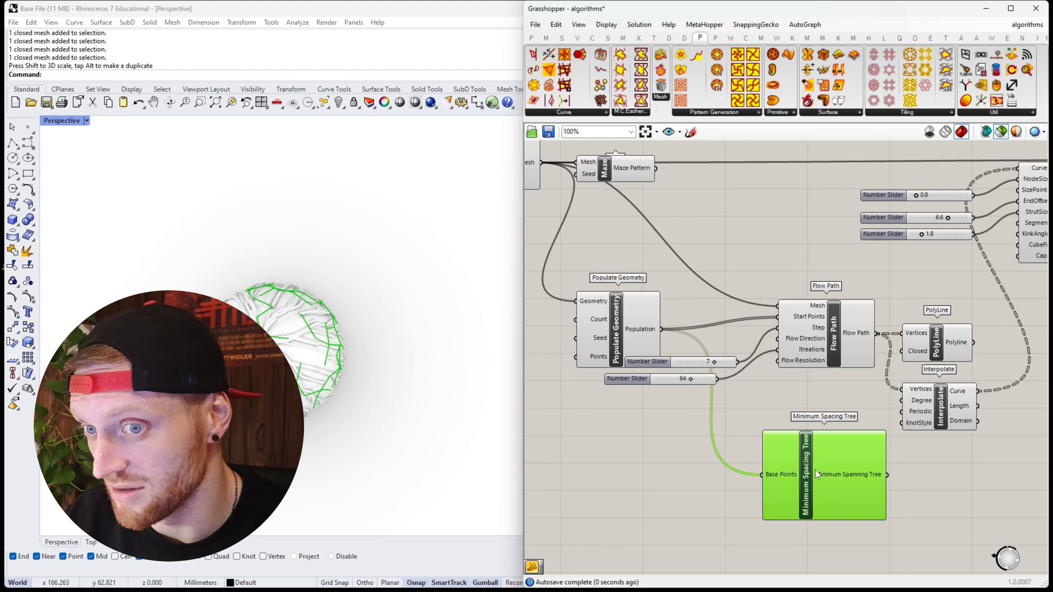
right_click_drag(791, 475, 814, 480)
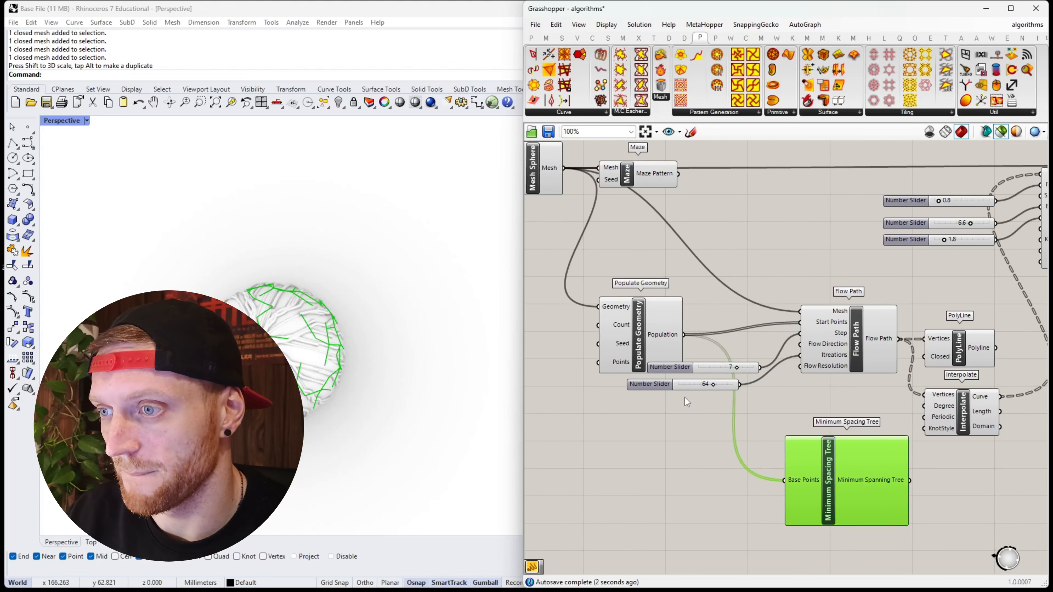
Step: Disable the Flow Path component
left_click(863, 333)
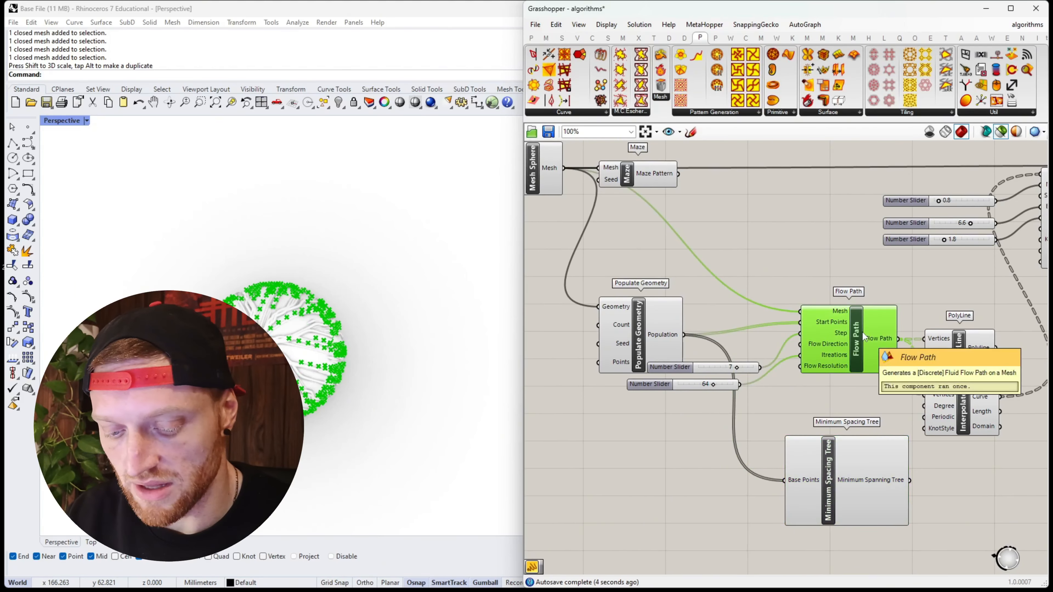
key("ctrl+e")
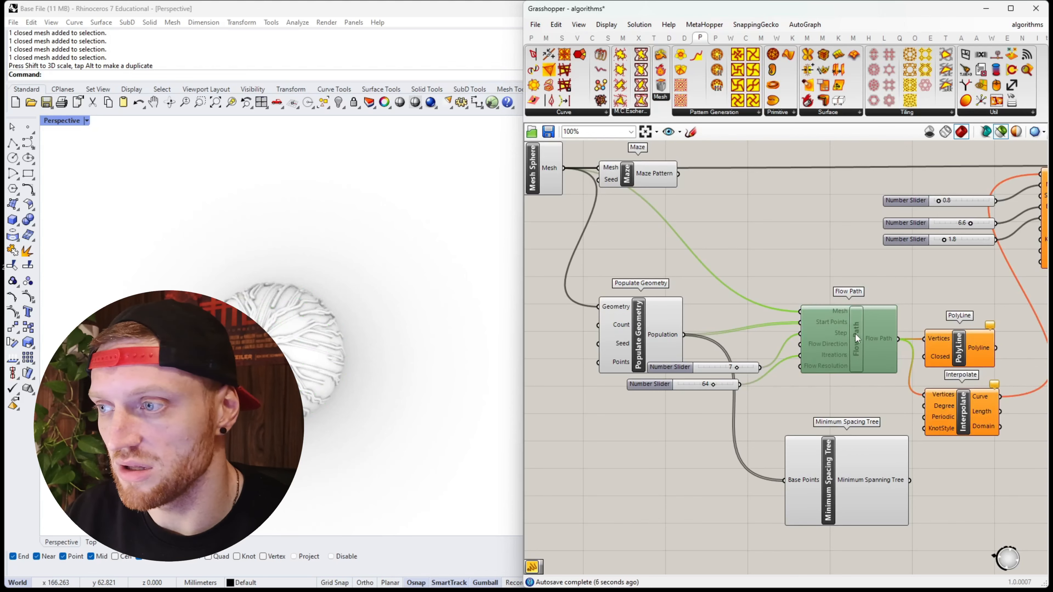
right_click_drag(855, 334, 749, 353)
right_click_drag(631, 328, 682, 328)
Step: Move the Populate Geometry component beside the Minimum Spacing Tree, align the two, and preview the tree on the sphere
left_click(778, 474)
right_click_drag(583, 433, 685, 388)
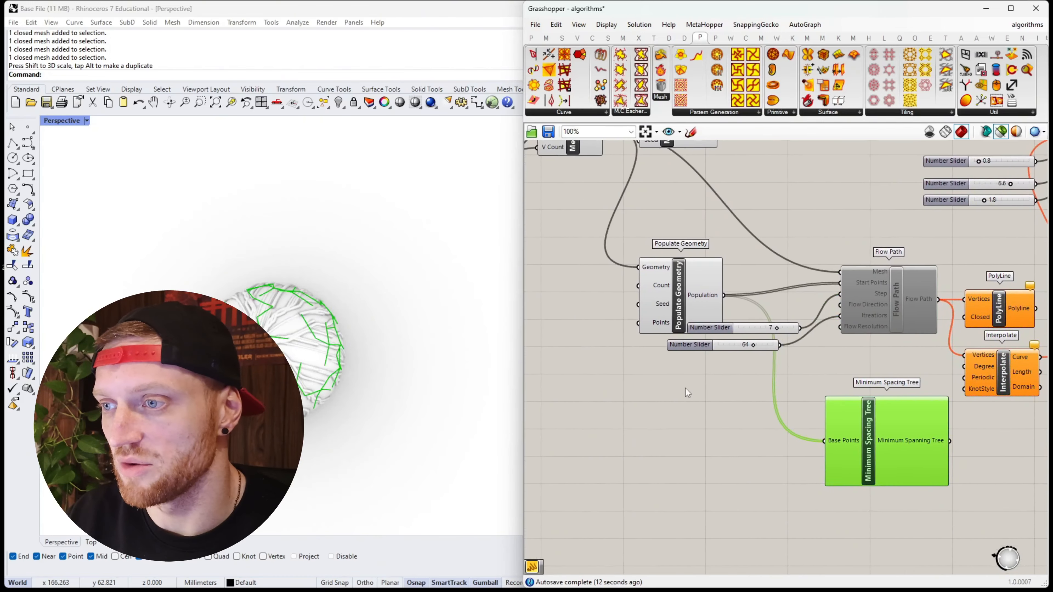
left_click(677, 288)
left_click_drag(694, 310, 673, 438)
left_click(863, 448)
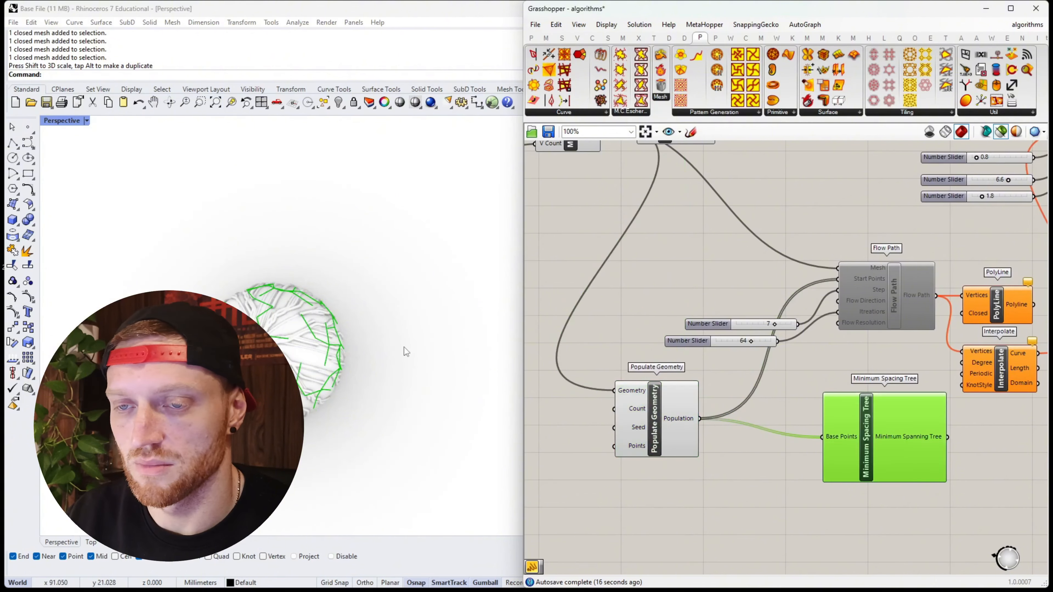
right_click_drag(404, 347, 315, 286)
right_click_drag(873, 440, 862, 440)
left_click_drag(862, 441, 855, 428)
mouse_move(854, 428)
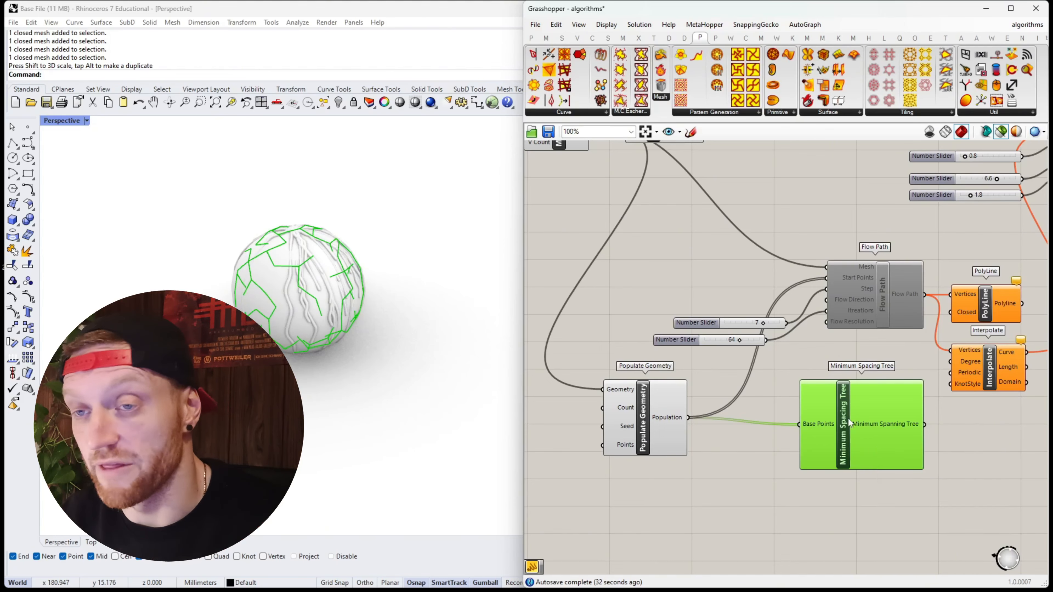
Step: Add a number slider with the value 200, connect it to the Count of Populate Geometry, and preview the tree
double_click(564, 422)
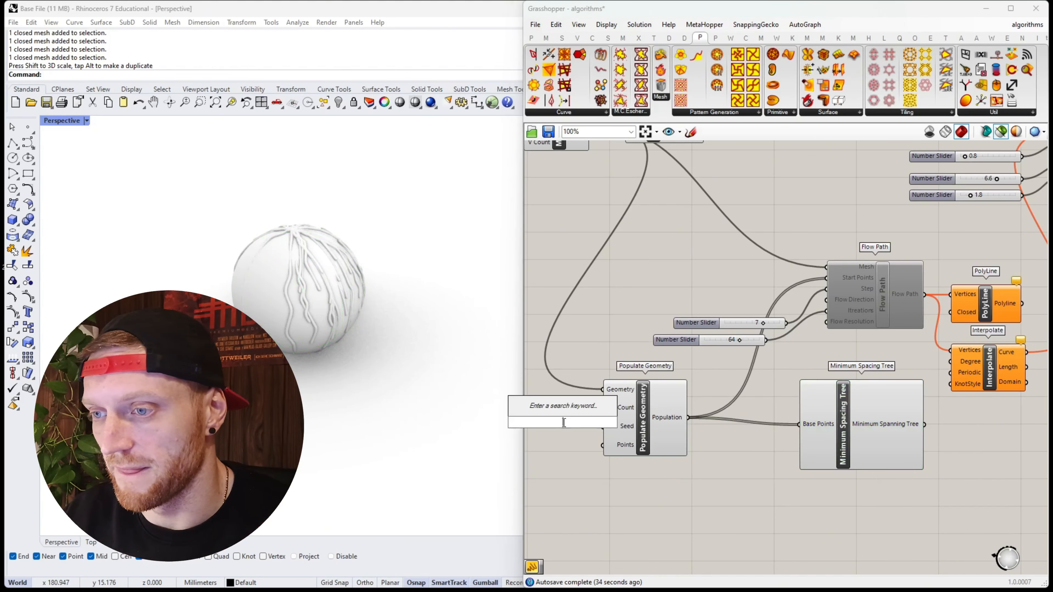
type("200")
key("Return")
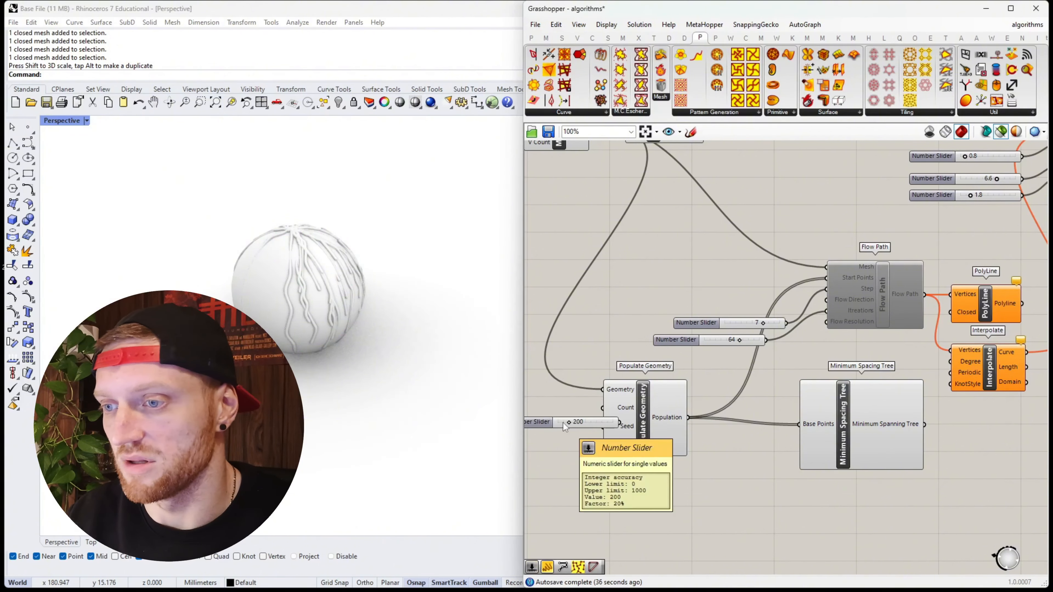
left_click_drag(551, 423, 523, 418)
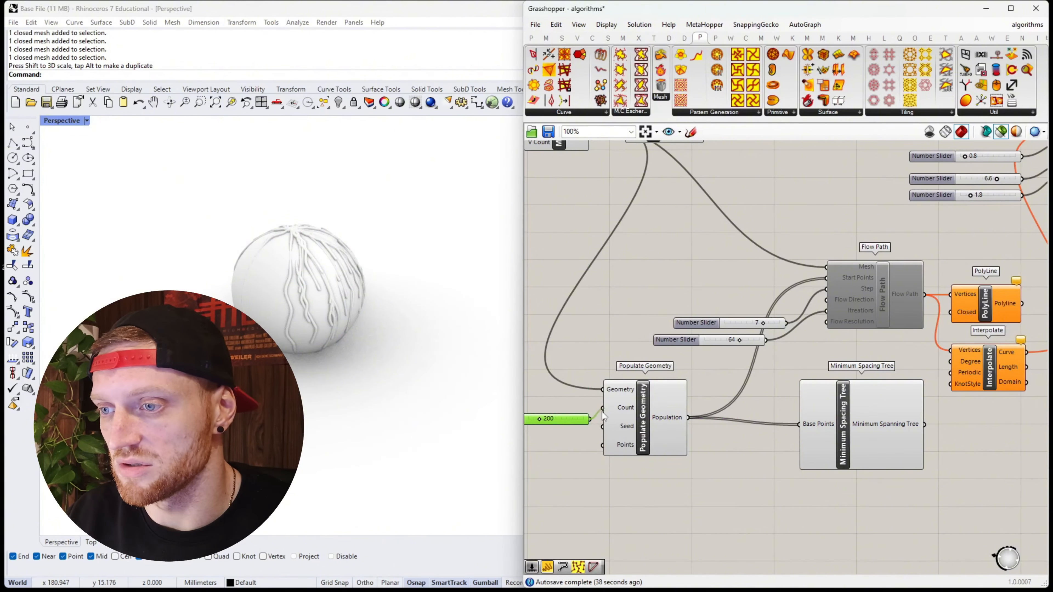
left_click(842, 441)
scroll(535, 392, "up", 3)
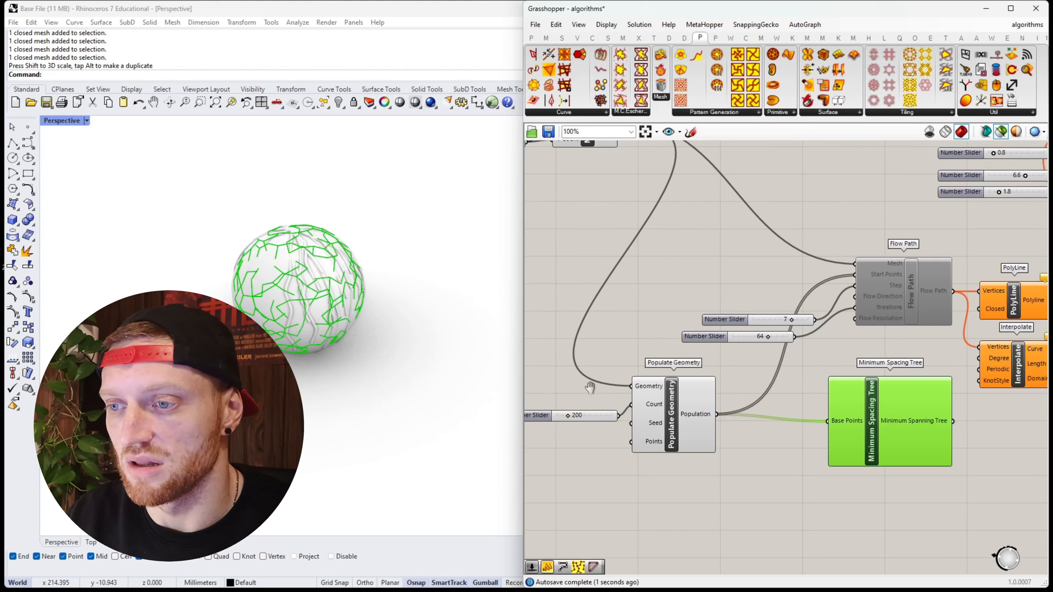
Step: Raise the Populate Geometry Count slider to 783 and check the denser tree on the sphere
left_click_drag(617, 409, 678, 410)
scroll(297, 280, "up", 5)
right_click_drag(298, 280, 353, 134)
scroll(249, 290, "down", 3)
scroll(249, 291, "up", 3)
Step: Delete the baked sphere and the piped flow path meshes that cover the tree preview
right_click_drag(249, 291, 288, 350)
left_click(288, 350)
key("Delete")
left_click(291, 348)
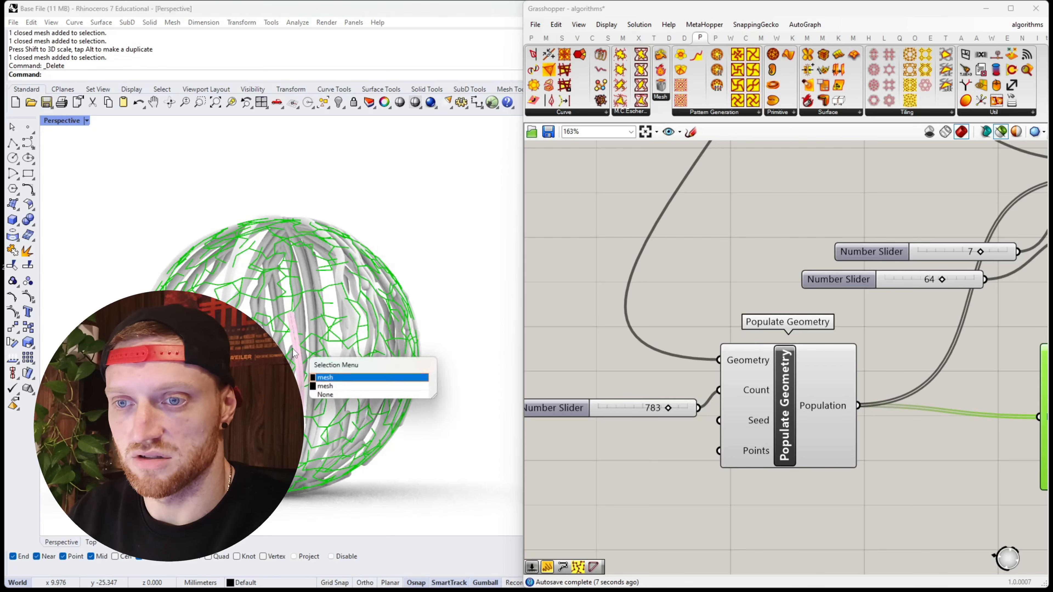
left_click(323, 376)
key("Delete")
left_click_drag(419, 192, 98, 349)
key("Delete")
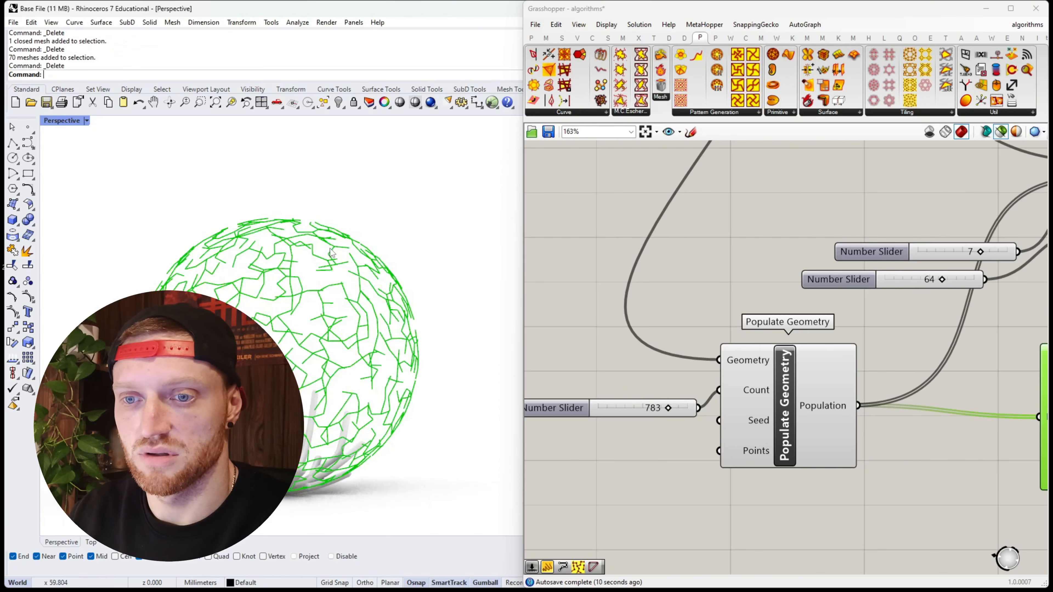
Step: Switch the Perspective viewport to Shaded display and view the whole sphere
left_click(90, 122)
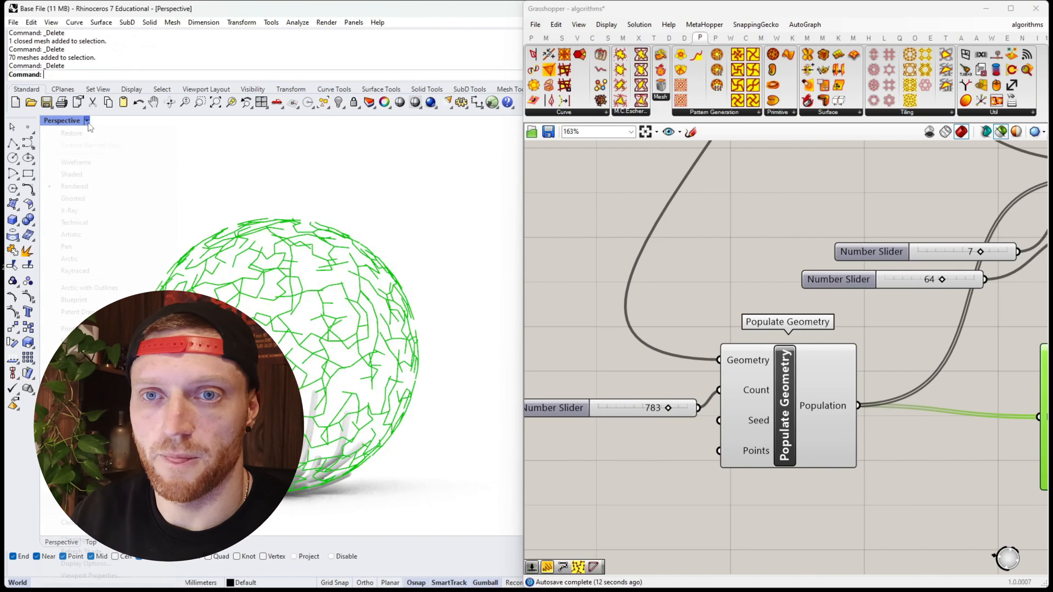
left_click(80, 178)
scroll(188, 169, "down", 5)
right_click_drag(191, 211, 244, 272)
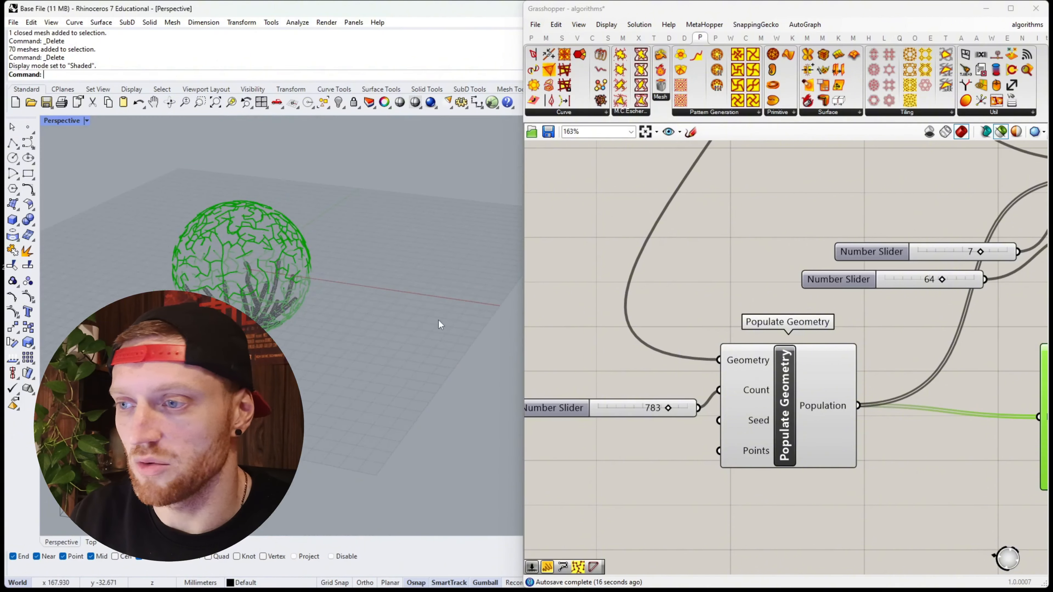
Step: Group the leftover baked path meshes at the base of the sphere
scroll(643, 328, "down", 6)
scroll(745, 342, "up", 1)
left_click_drag(157, 205, 412, 399)
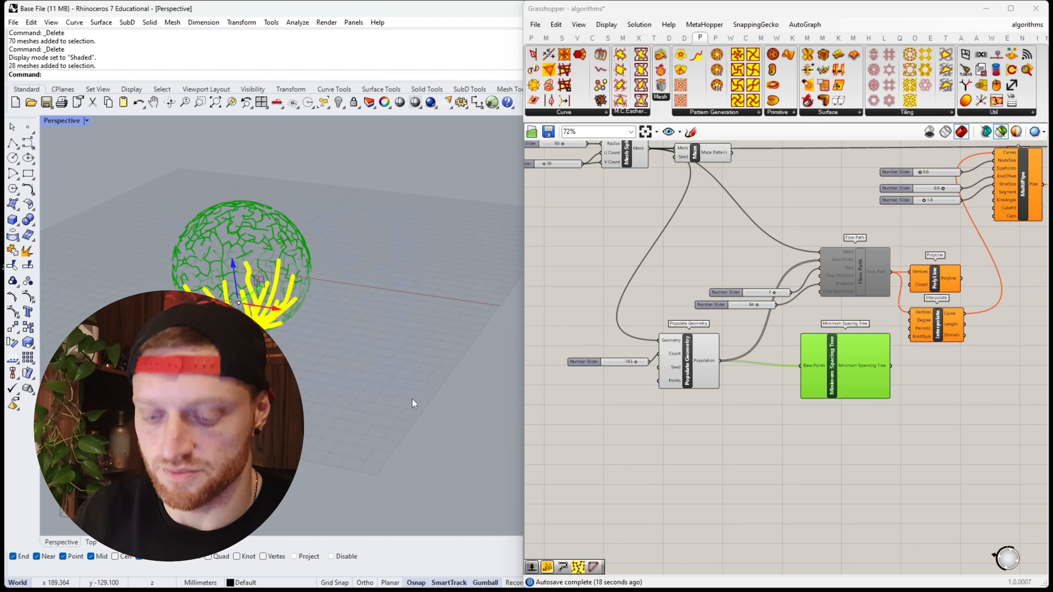
type("Group")
key("Return")
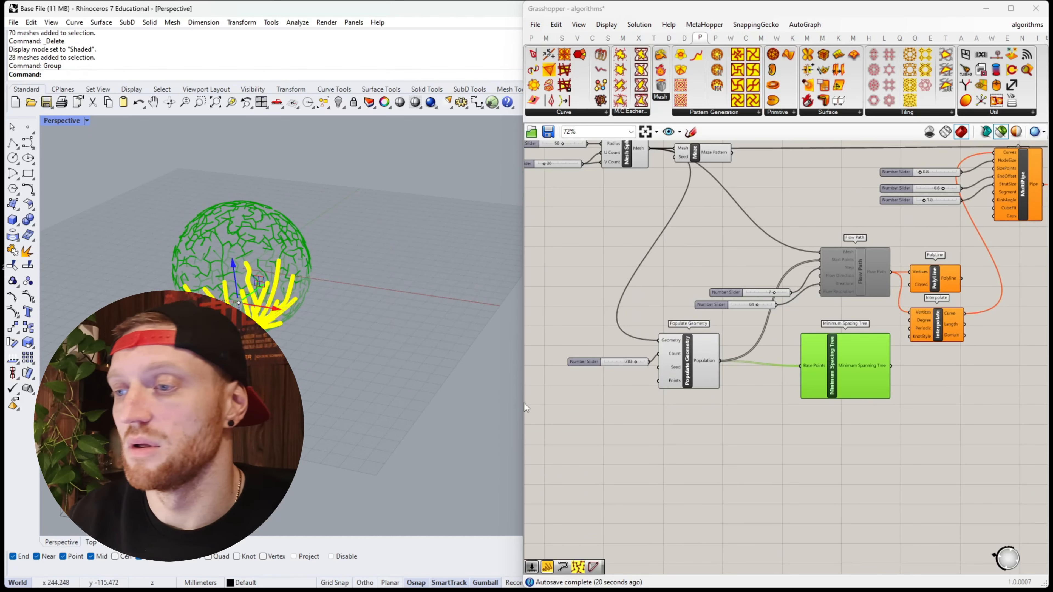
Step: Feed the Minimum Spanning Tree output into the MultiPipe Curves in place of the interpolated curves, and preview the pipes
left_click(698, 440)
scroll(698, 440, "down", 3)
scroll(824, 348, "up", 4)
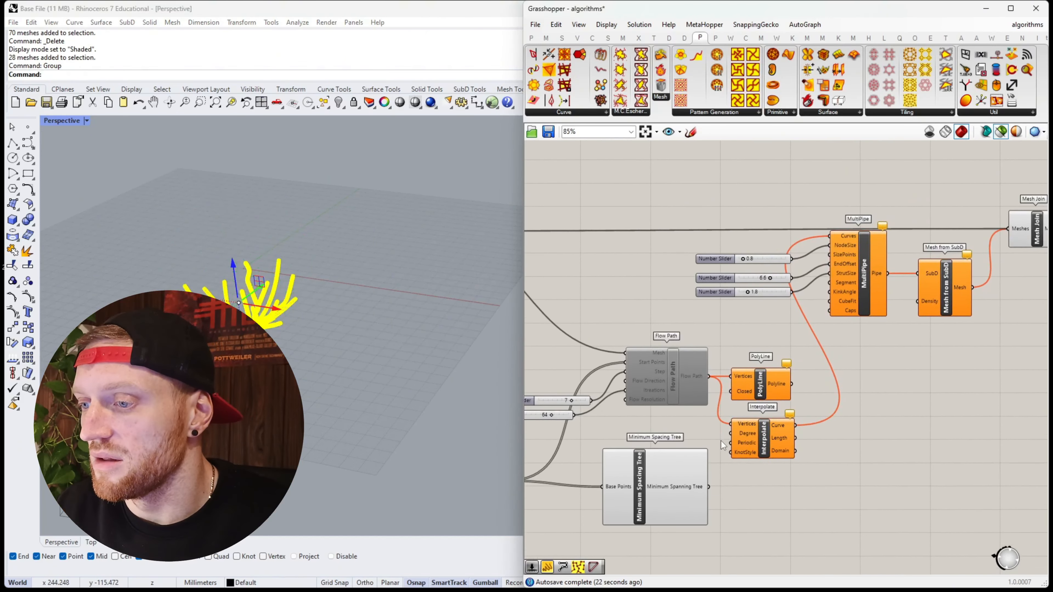
left_click_drag(709, 486, 832, 238)
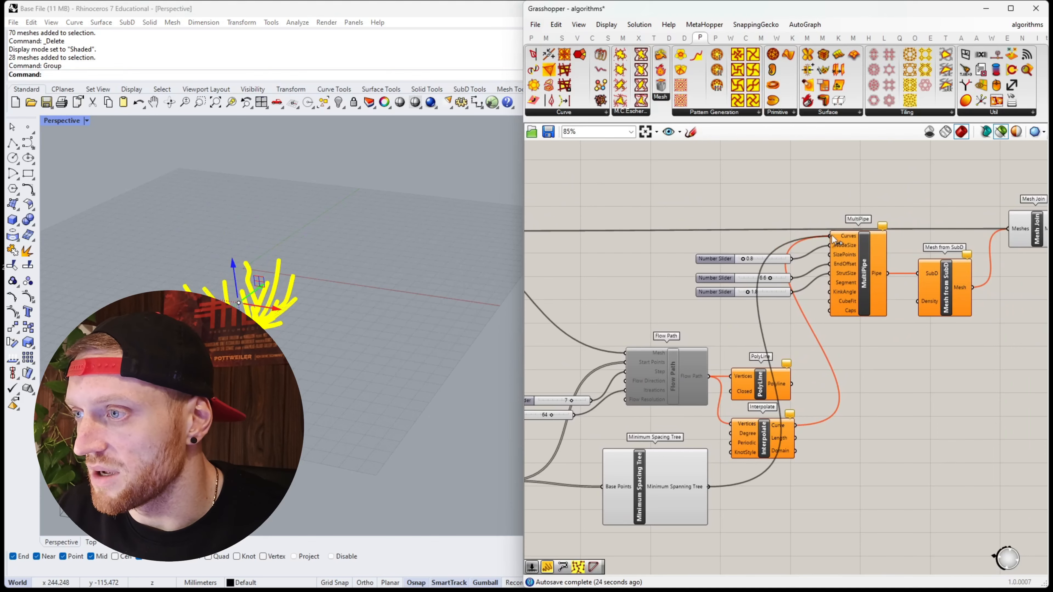
left_click(849, 250)
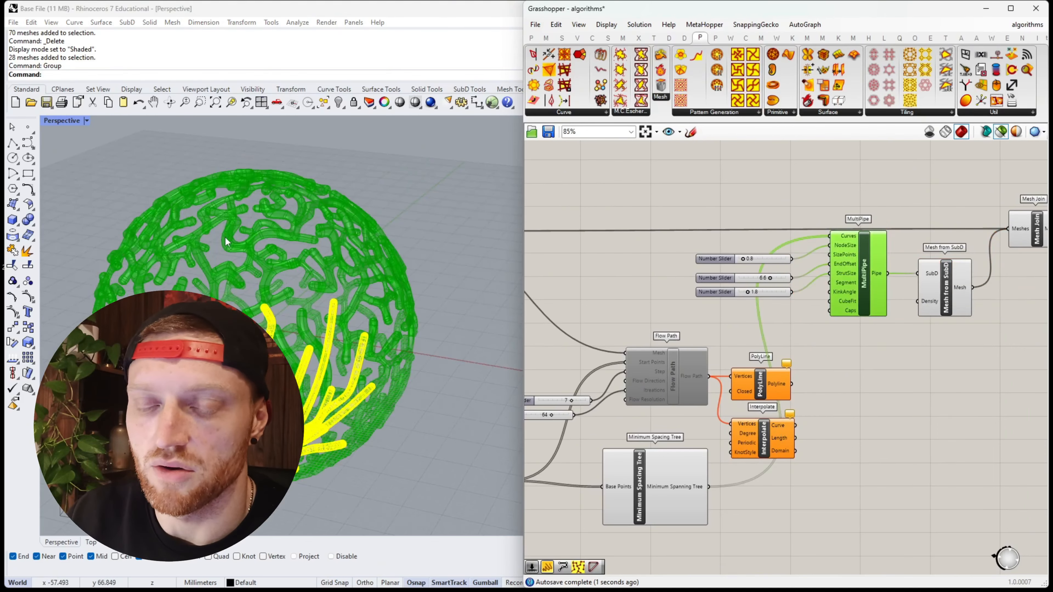
scroll(226, 242, "up", 8)
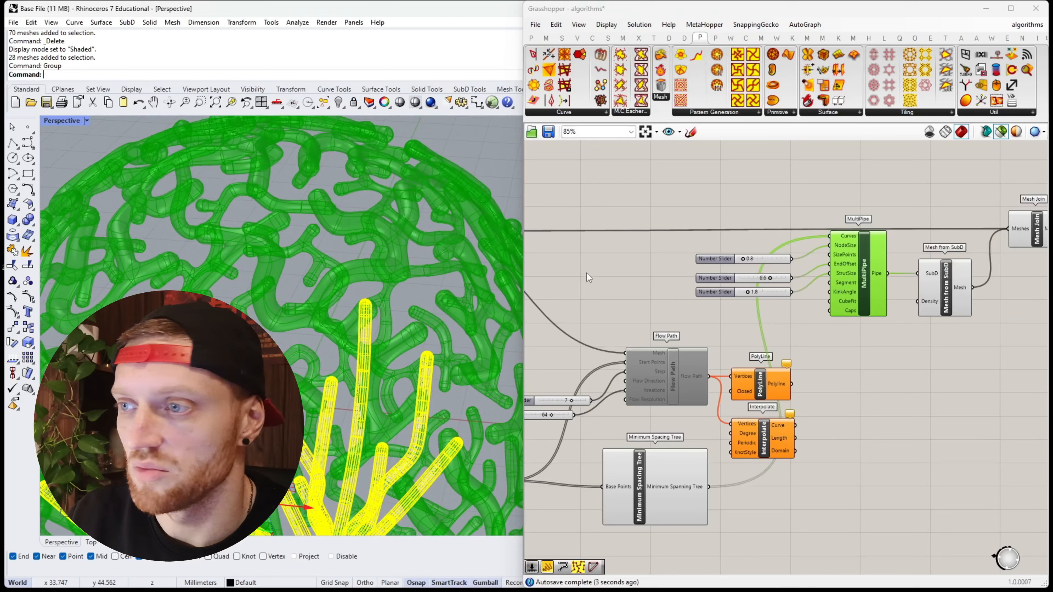
Step: Set the MultiPipe EndOffset to 8.1 and StrutSize to 2.6, and check the thicker pipes around the sphere
scroll(748, 290, "up", 5)
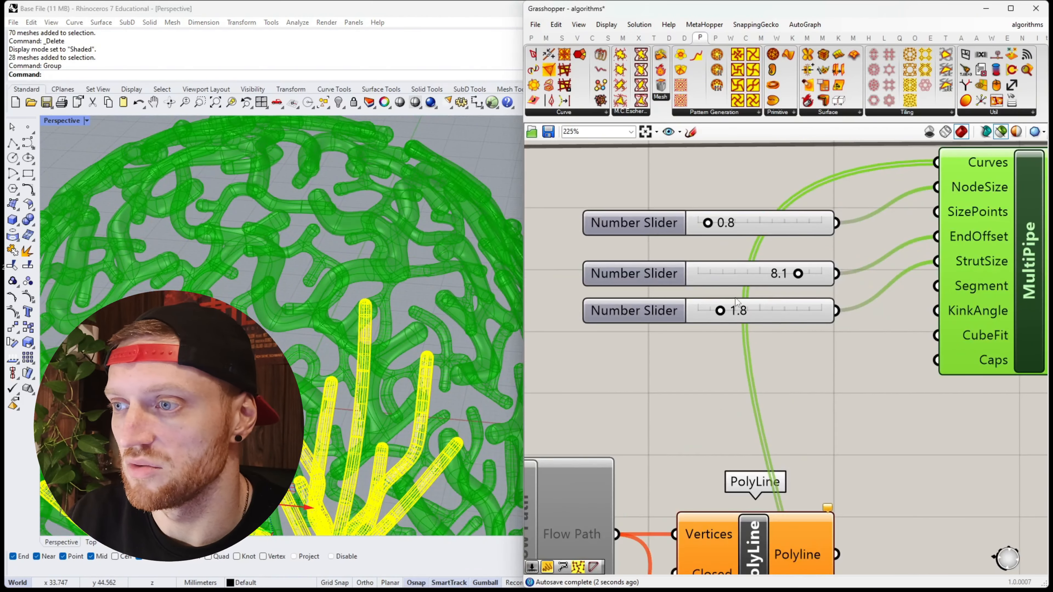
left_click_drag(720, 313, 728, 313)
scroll(274, 260, "down", 5)
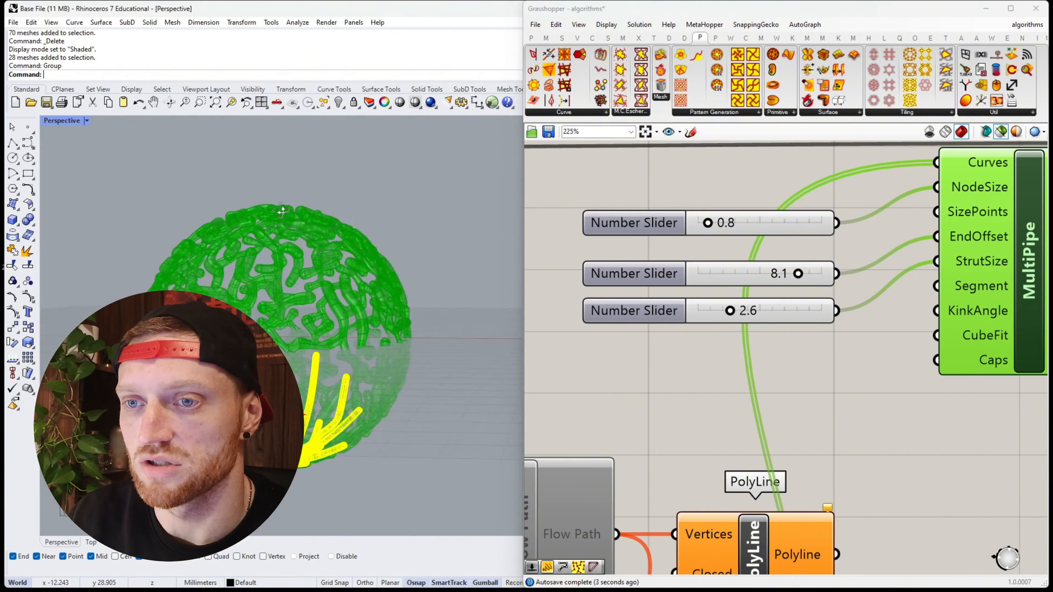
scroll(677, 372, "down", 5)
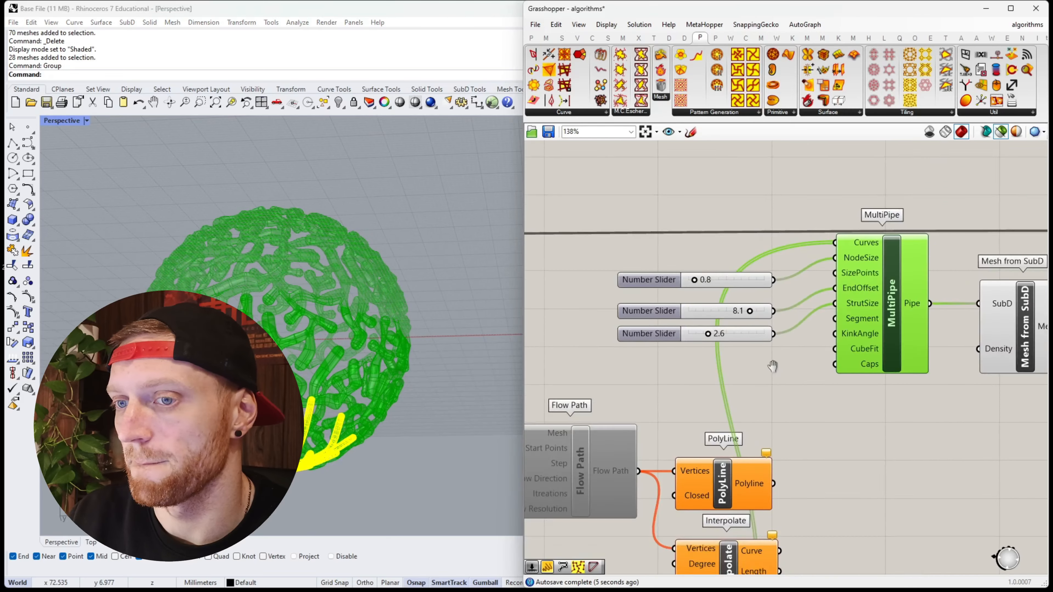
Step: Bake the Mesh Join result with the default attributes and view the baked sphere
scroll(664, 379, "up", 2)
right_click_drag(863, 375, 766, 382)
left_click(766, 373)
left_click(872, 251)
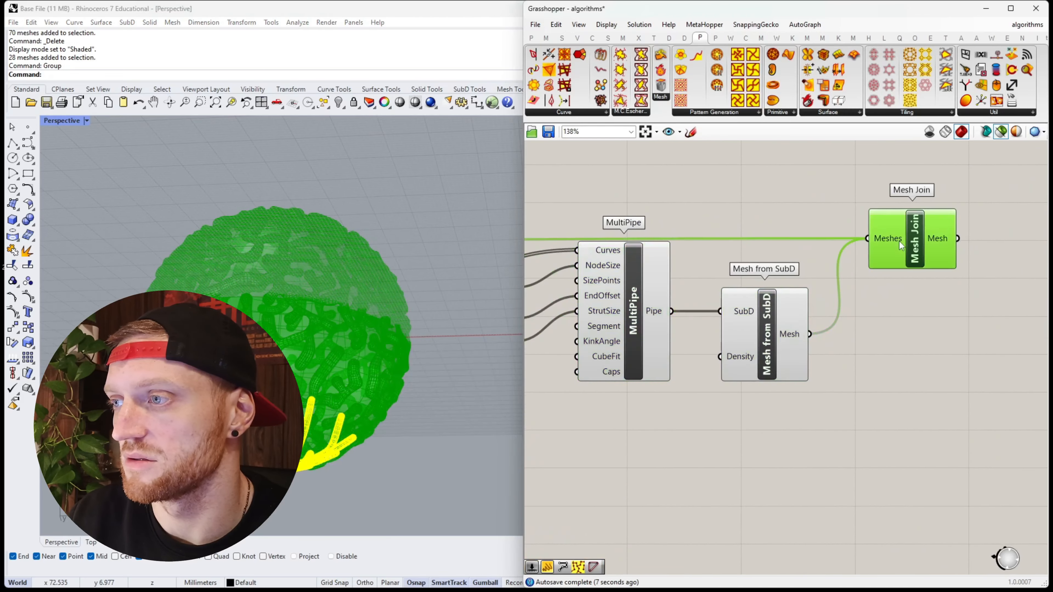
right_click(913, 247)
left_click(941, 288)
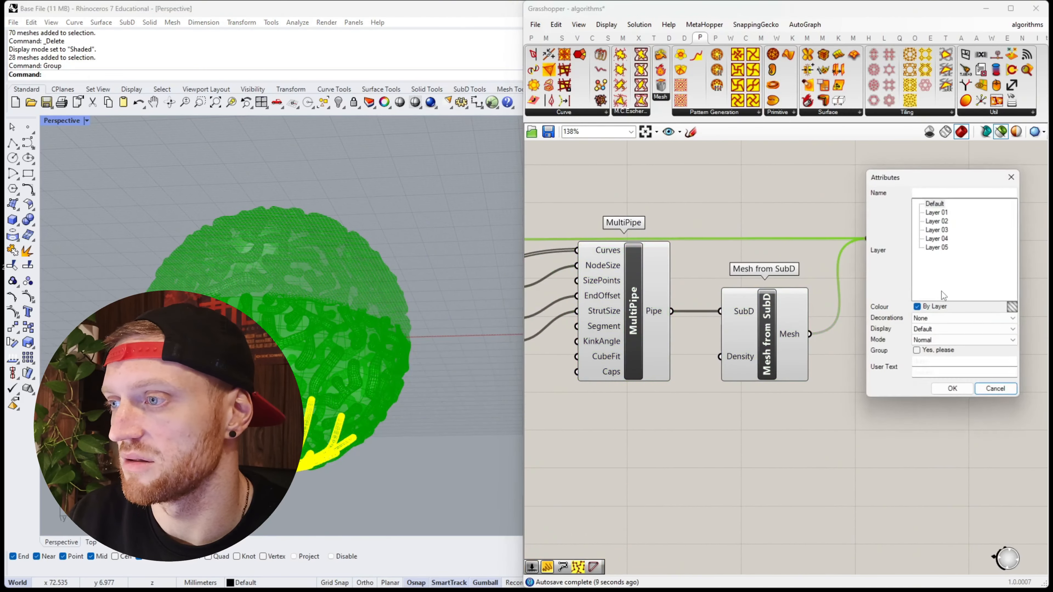
left_click(953, 389)
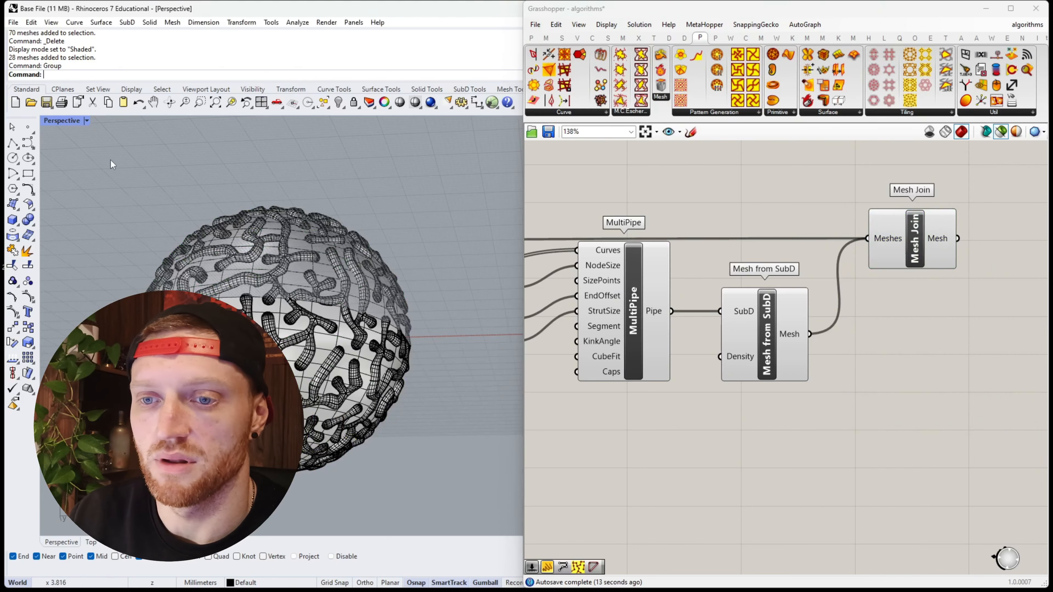
right_click_drag(113, 165, 155, 177)
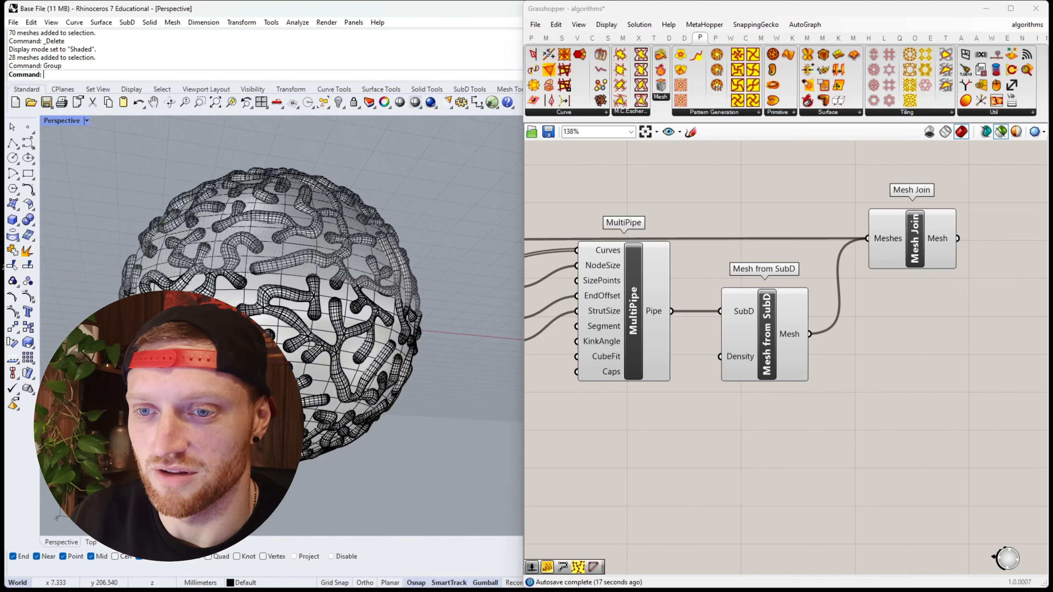
Step: Set the Perspective viewport to Rendered display and examine the piped pattern on the baked sphere
left_click(304, 292)
left_click(464, 238)
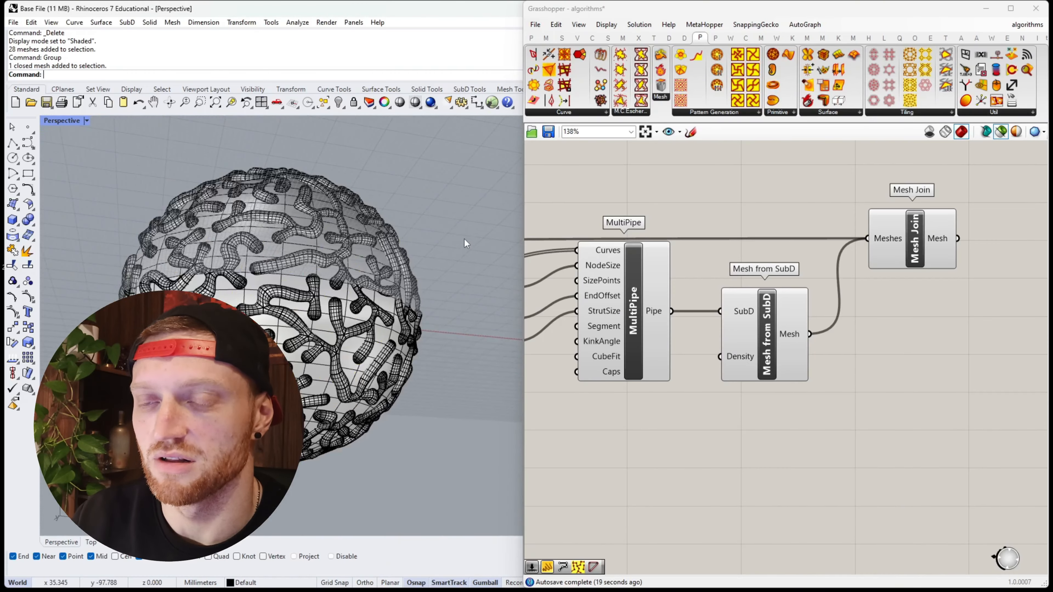
right_click_drag(464, 238, 525, 286)
scroll(524, 287, "down", 2)
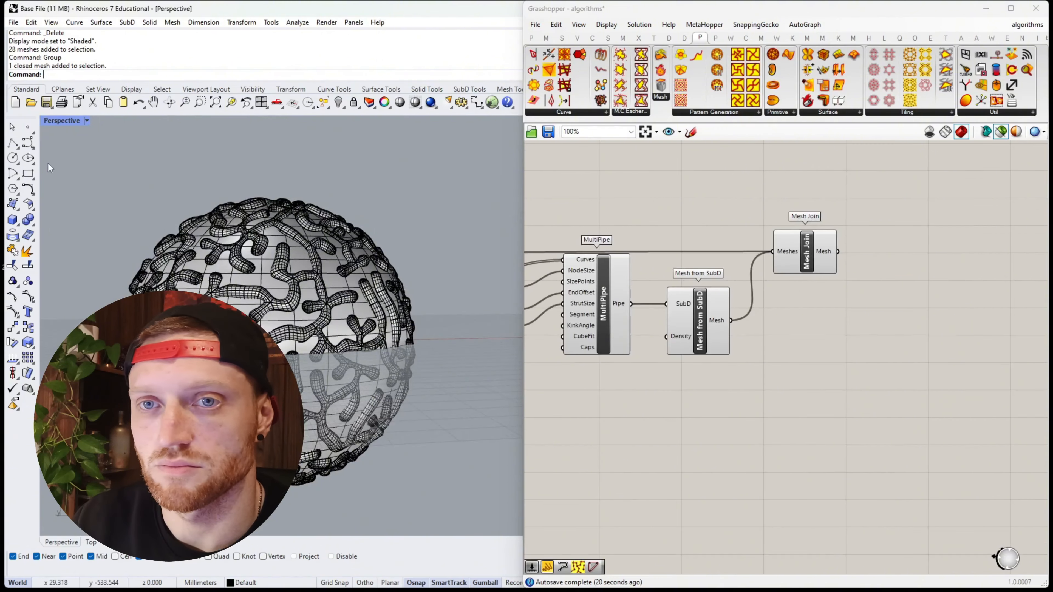
left_click(87, 121)
left_click(75, 186)
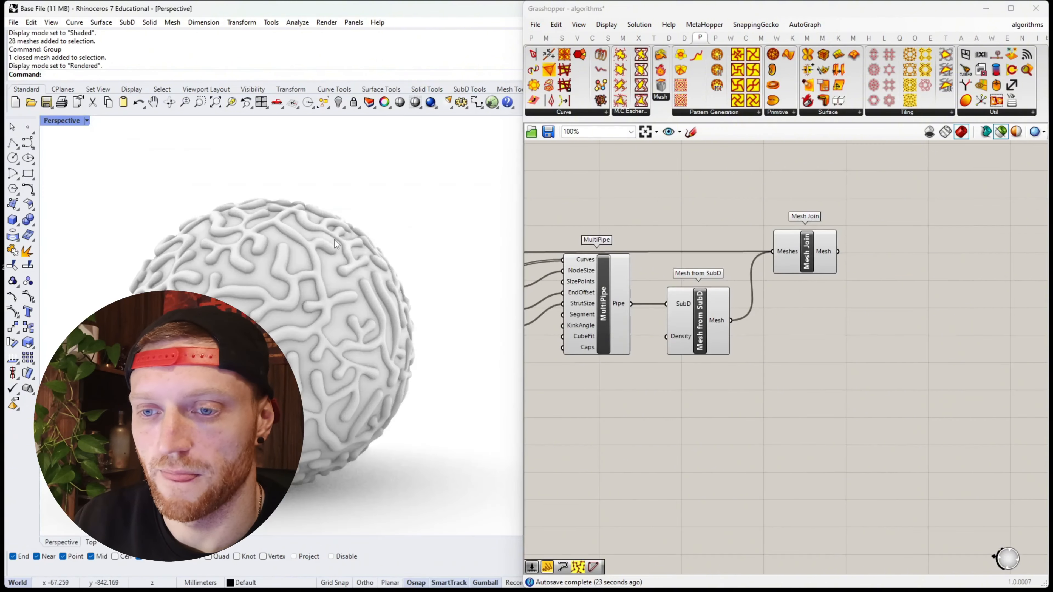
right_click_drag(334, 239, 273, 322)
scroll(295, 220, "down", 5)
scroll(250, 270, "up", 6)
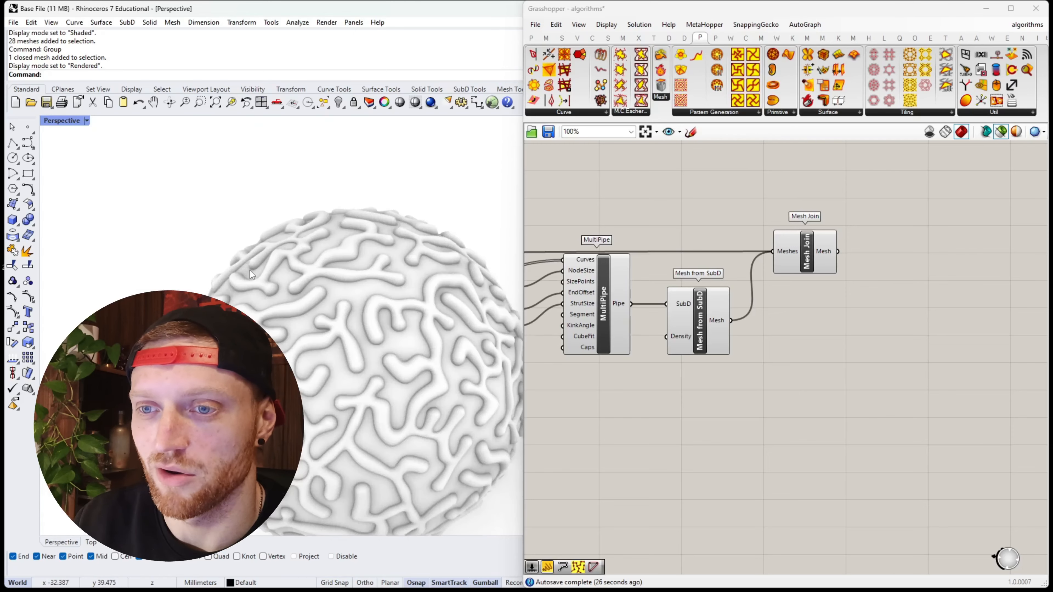
mouse_move(250, 270)
right_mouse_down()
mouse_move(195, 180)
mouse_move(196, 199)
mouse_move(157, 187)
mouse_move(200, 135)
mouse_move(271, 133)
mouse_move(286, 200)
mouse_move(253, 282)
right_mouse_up()
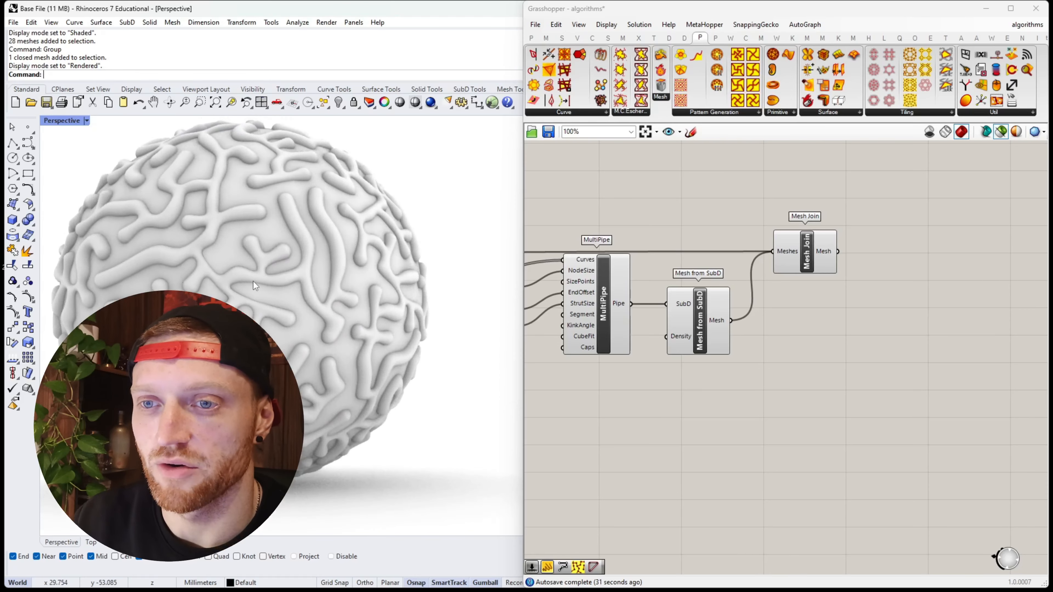
Step: Select the baked sphere mesh and scale it down slightly and uniformly in all three directions
left_click(248, 300)
left_click(306, 332)
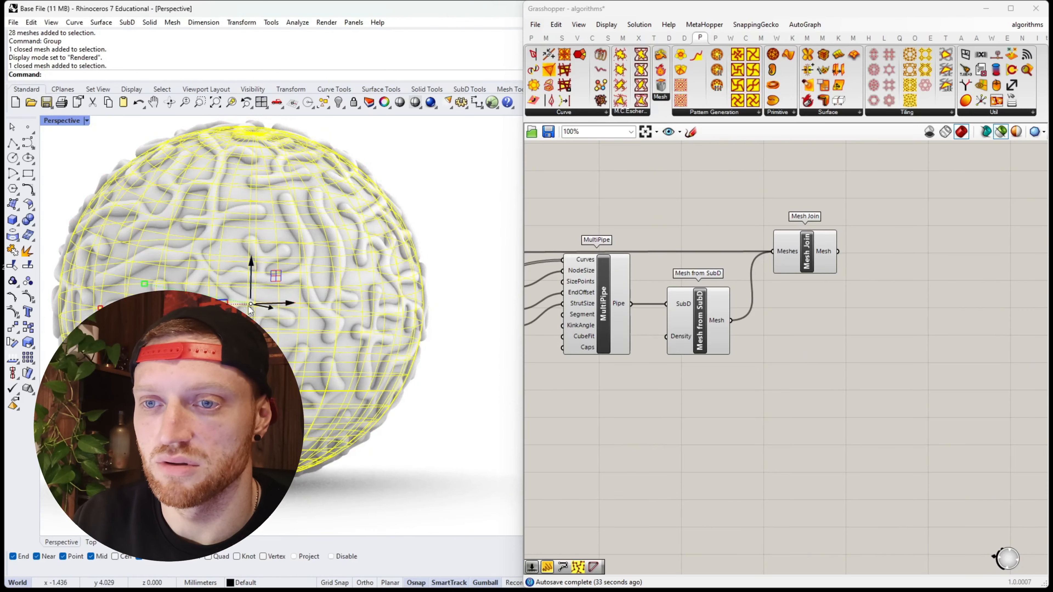
left_click(97, 309, "shift")
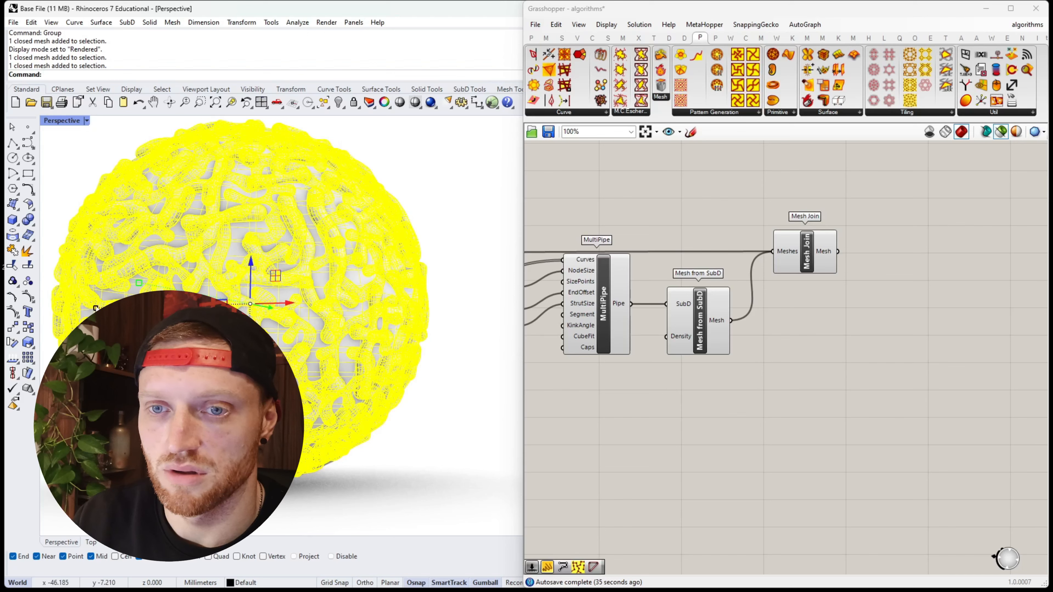
left_click_drag(96, 308, 102, 309, "shift")
left_click(450, 270)
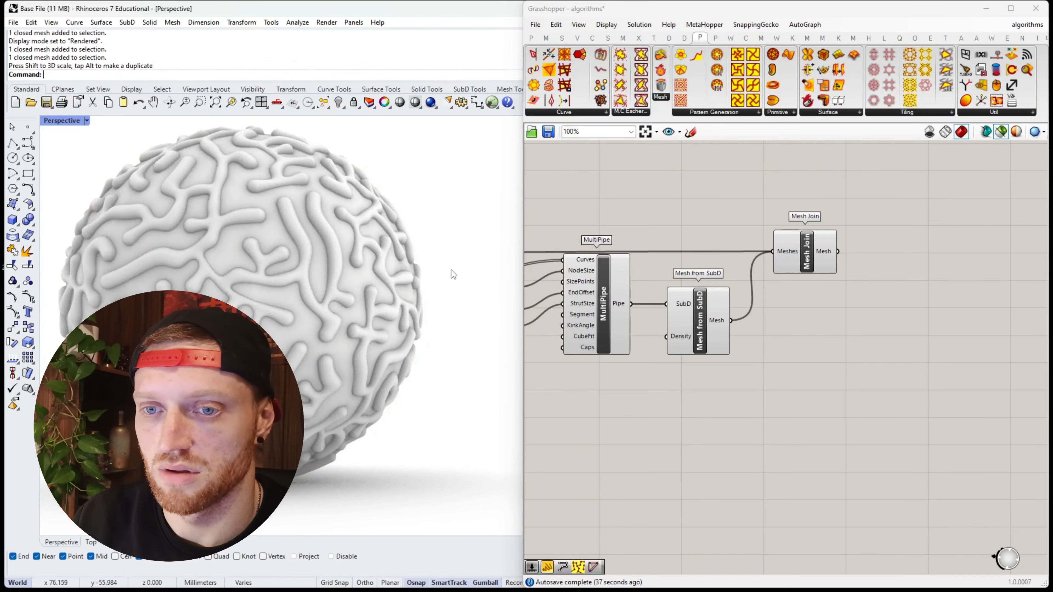
Step: Examine the rendered minimum spanning tree pattern from several angles, both close up and as a whole
scroll(448, 271, "down", 8)
right_click_drag(328, 280, 336, 242)
scroll(335, 336, "up", 6)
right_click_drag(335, 336, 366, 409)
scroll(392, 226, "up", 6)
scroll(392, 226, "down", 10)
scroll(421, 200, "up", 4)
scroll(378, 218, "up", 4)
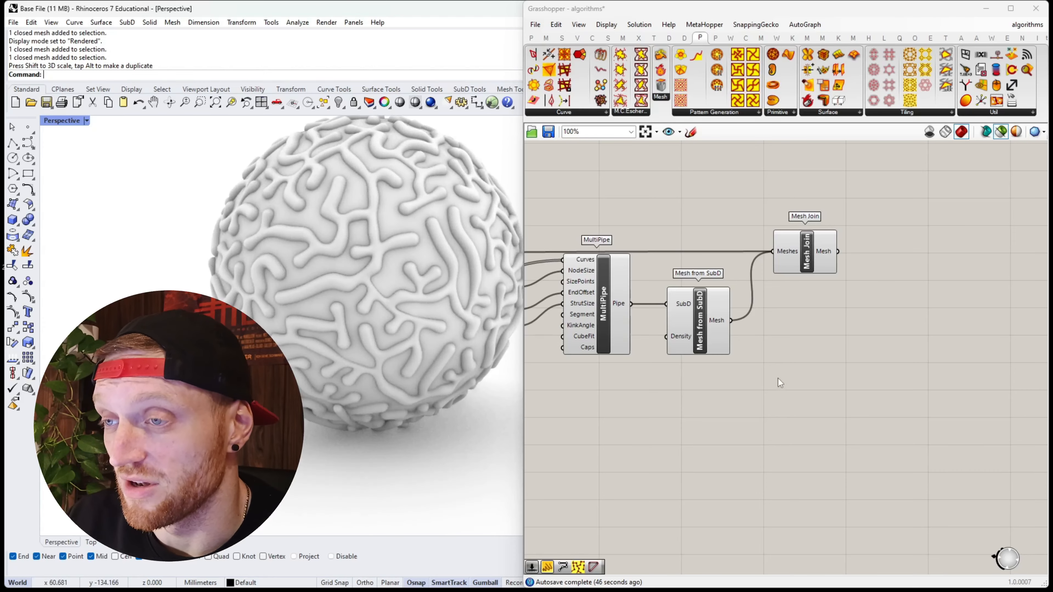
Step: Review the Grasshopper definition from Mesh Sphere and Maze through Flow Path and Minimum Spanning Tree to MultiPipe, Mesh from SubD and Mesh Join
scroll(781, 369, "down", 5)
right_click_drag(728, 376, 877, 341)
scroll(700, 340, "up", 4)
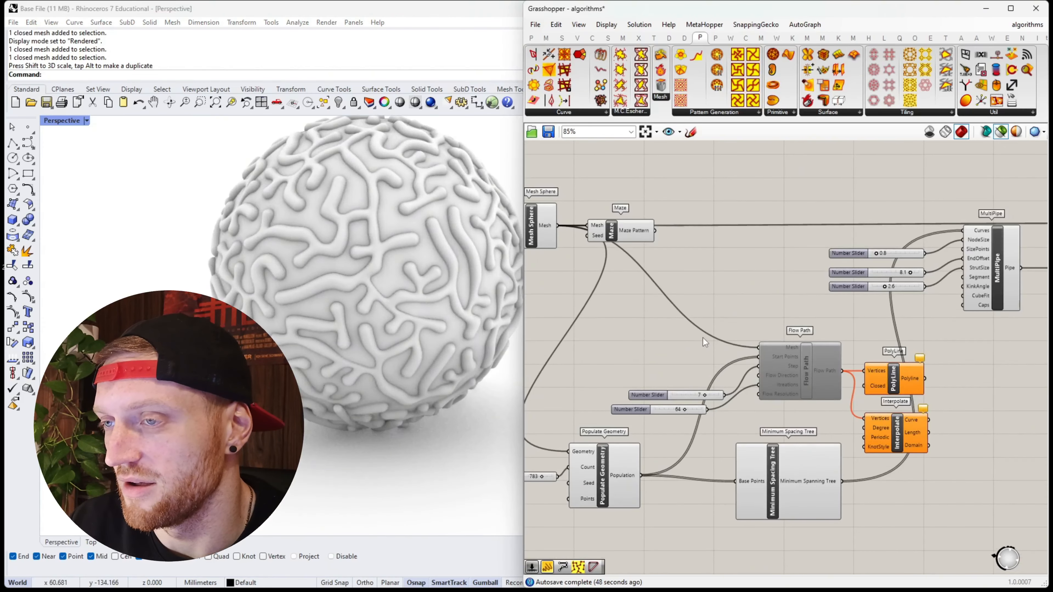
right_click_drag(702, 337, 847, 346)
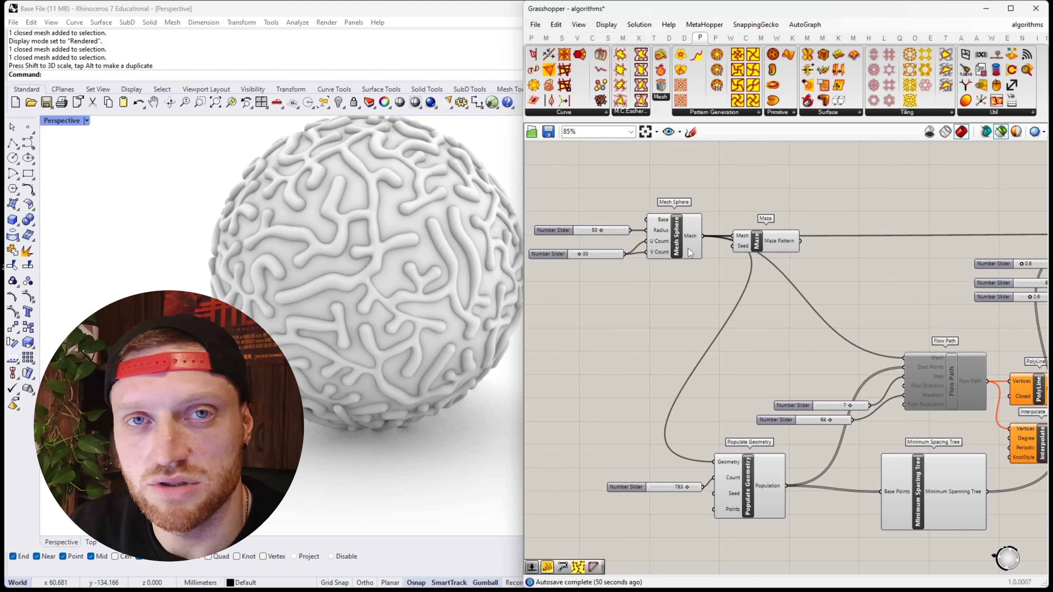
right_click_drag(771, 236, 728, 216)
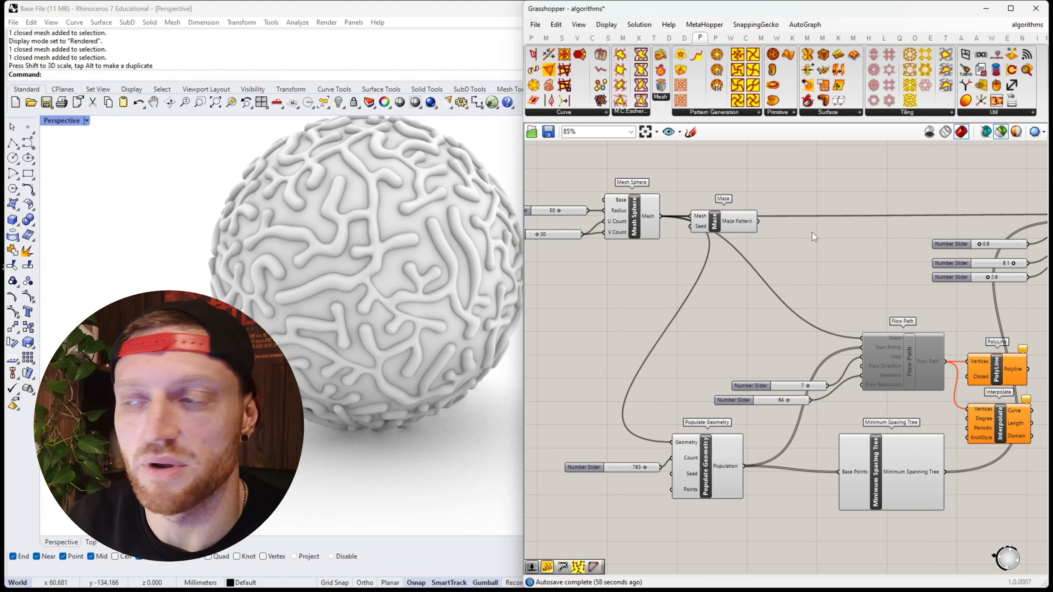
right_click_drag(812, 233, 613, 262)
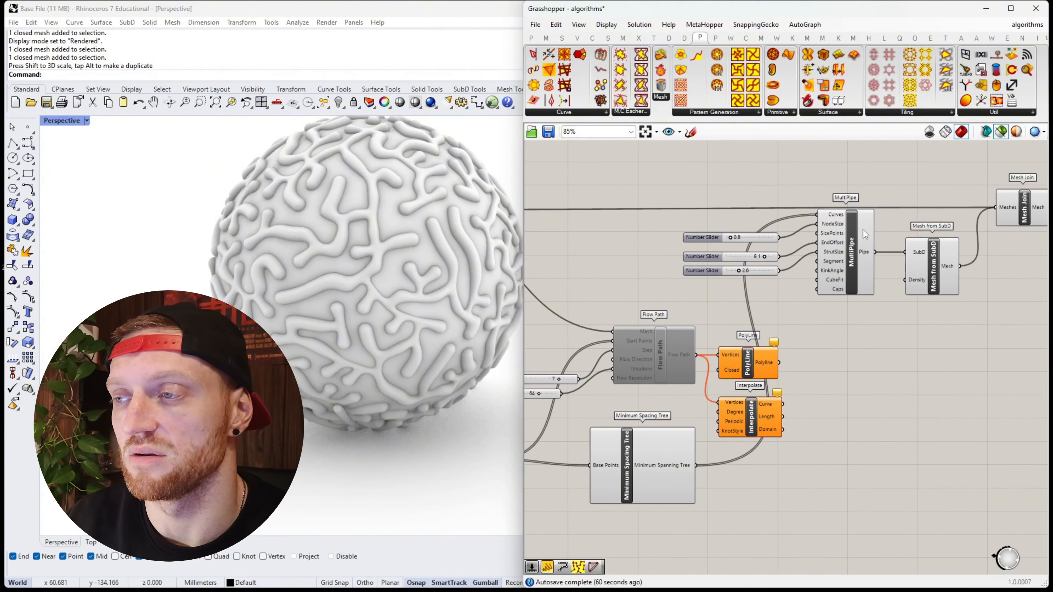
right_click_drag(863, 230, 796, 232)
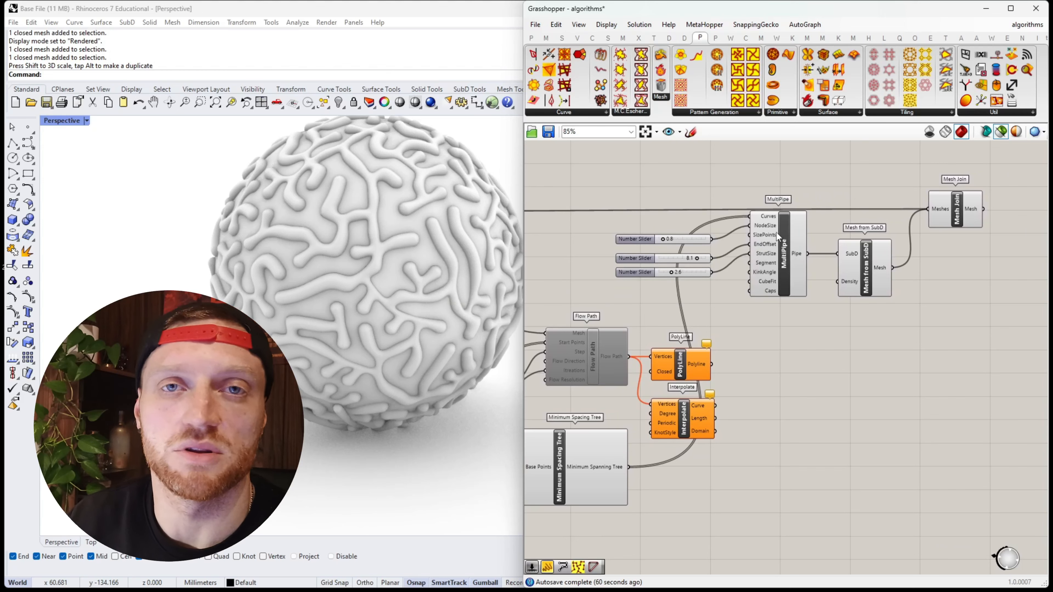
mouse_move(776, 231)
scroll(784, 217, "up", 3)
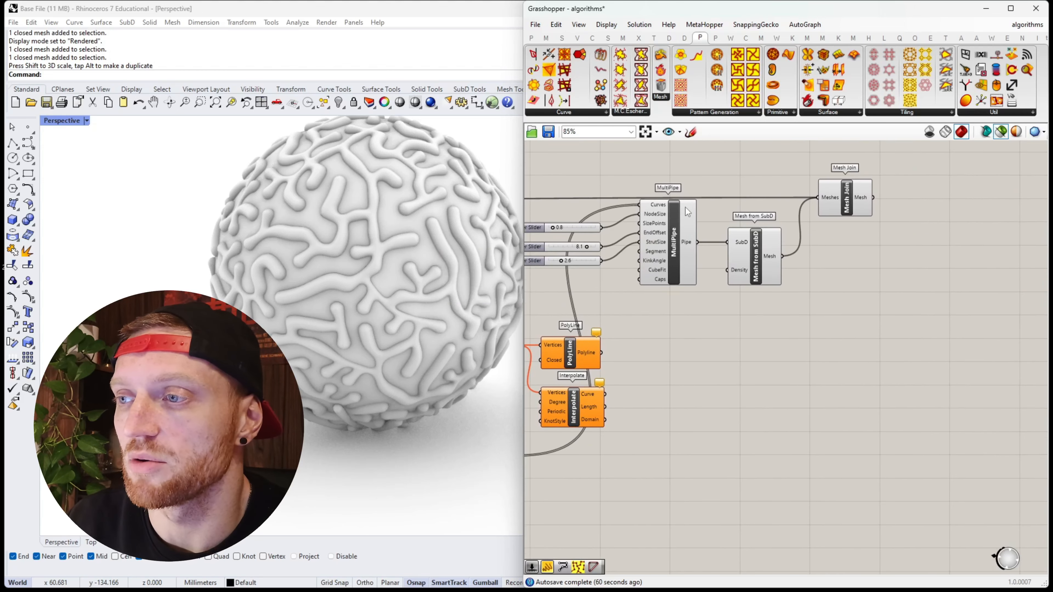
right_click_drag(771, 226, 757, 281)
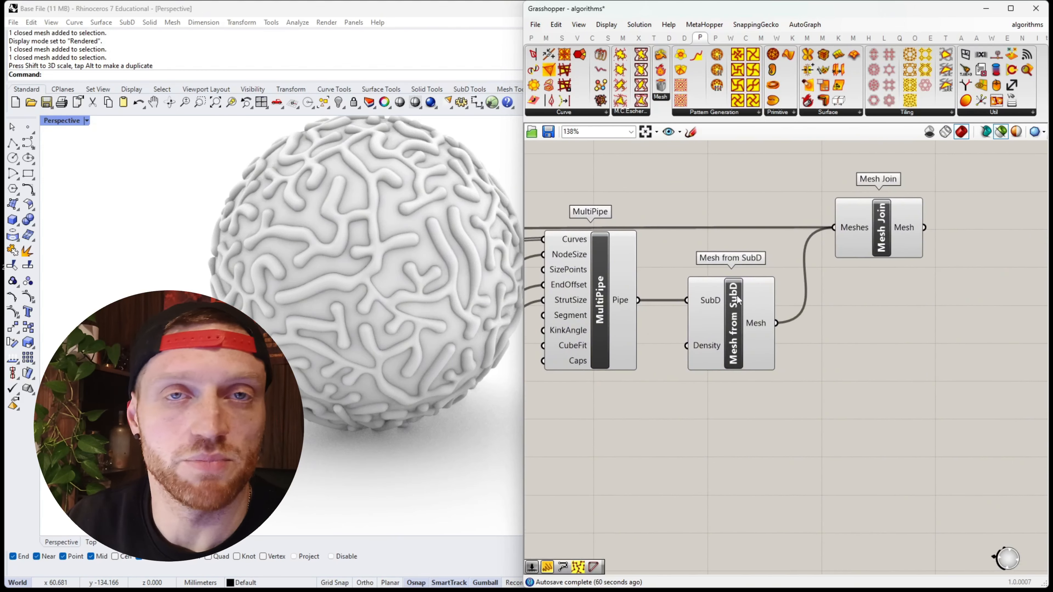